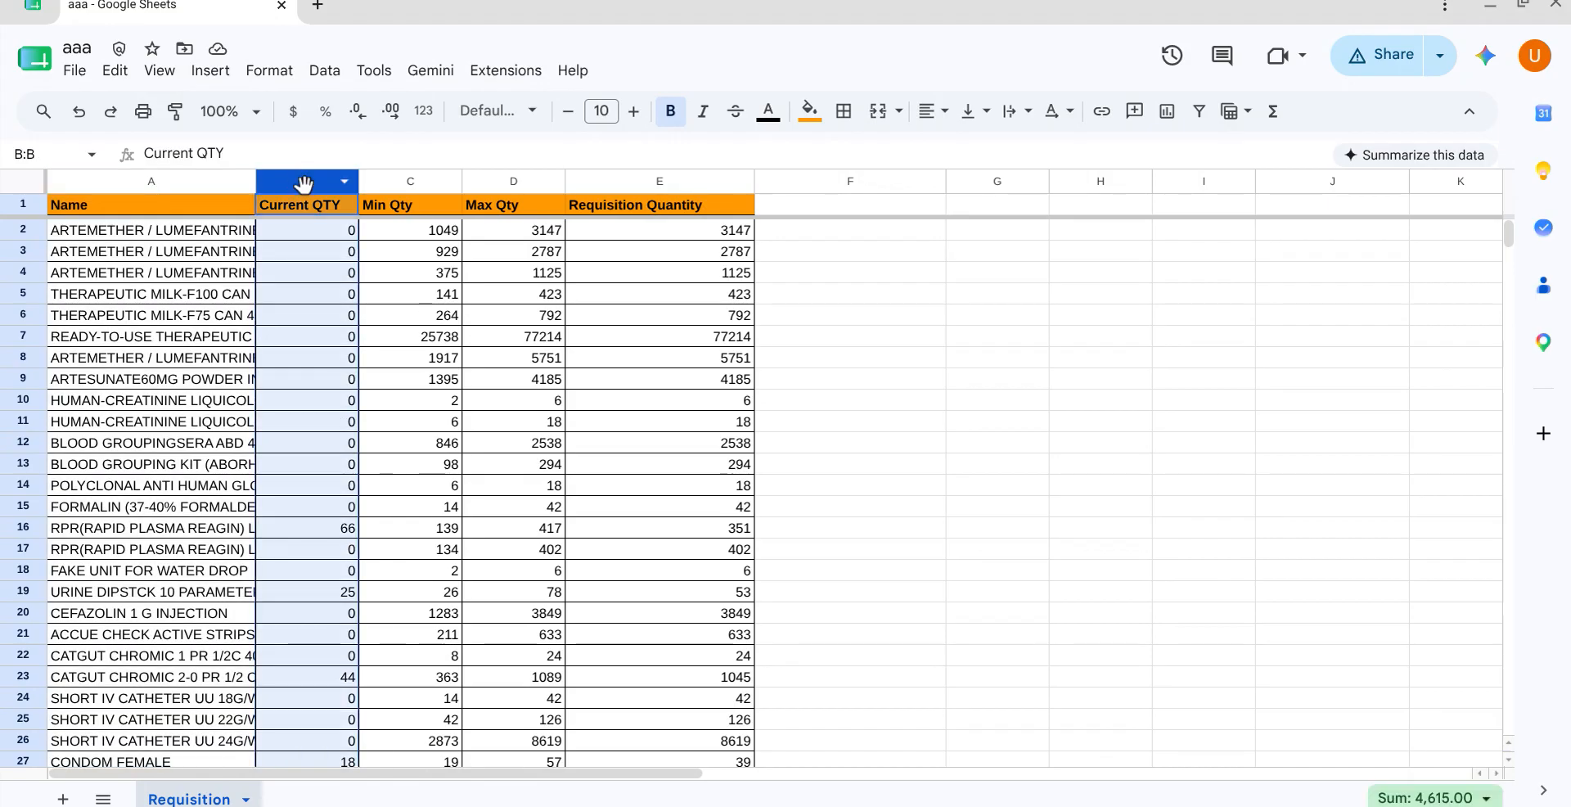
Review the Min Qty, Max Qty and Requisition Quantity columns and the item rows down to the end of the list
{"action": "left_click", "coordinate": [400, 182]}
{"action": "left_click", "coordinate": [508, 181]}
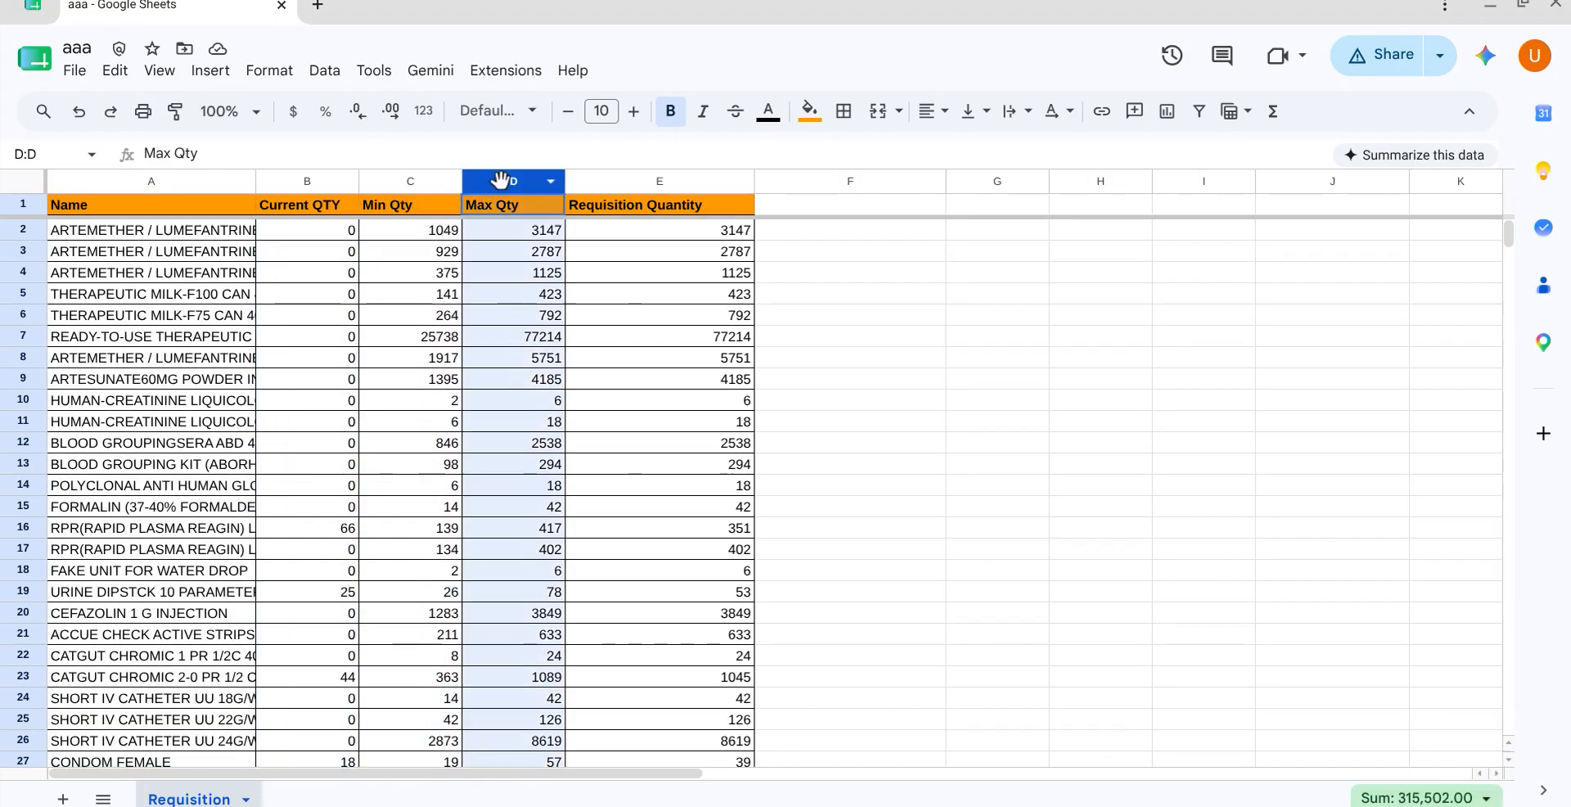
{"action": "left_click", "coordinate": [643, 180]}
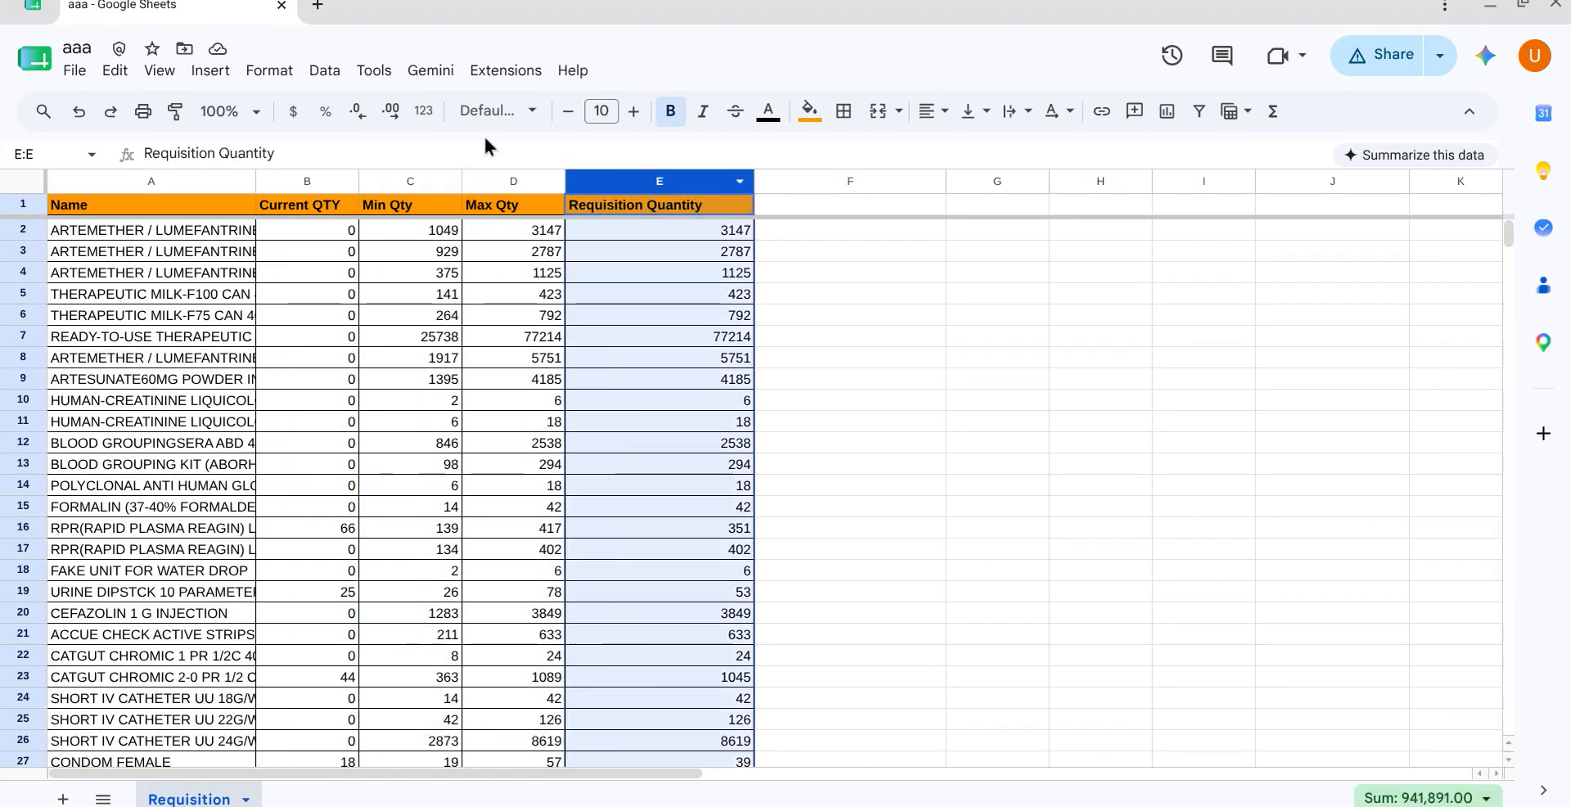
{"action": "scroll", "coordinate": [493, 515], "scroll_direction": "down", "scroll_amount": 5}
{"action": "scroll", "coordinate": [491, 504], "scroll_direction": "down", "scroll_amount": 20}
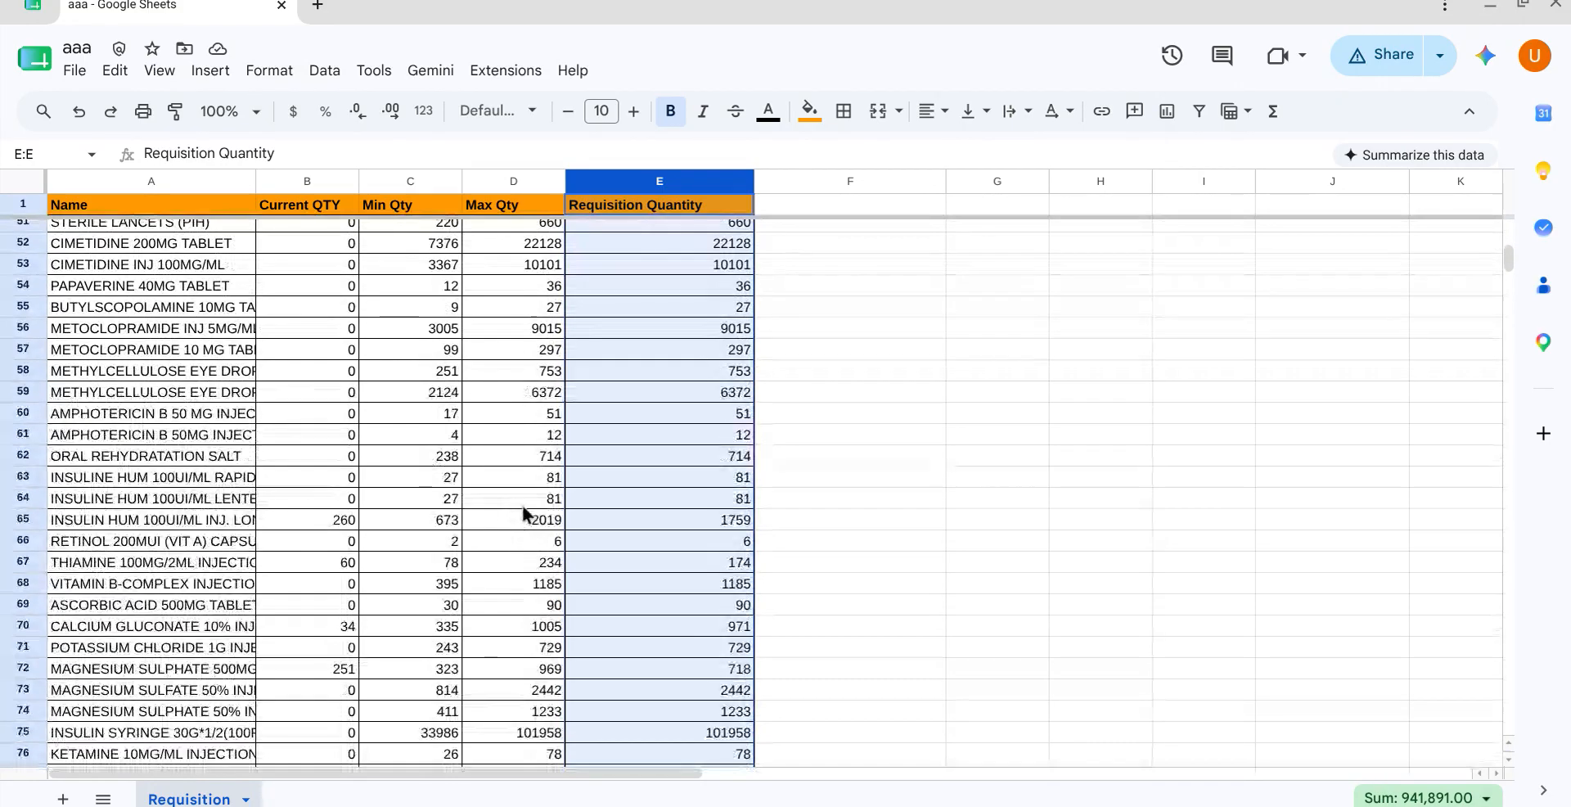
{"action": "scroll", "coordinate": [631, 571], "scroll_direction": "up", "scroll_amount": 13}
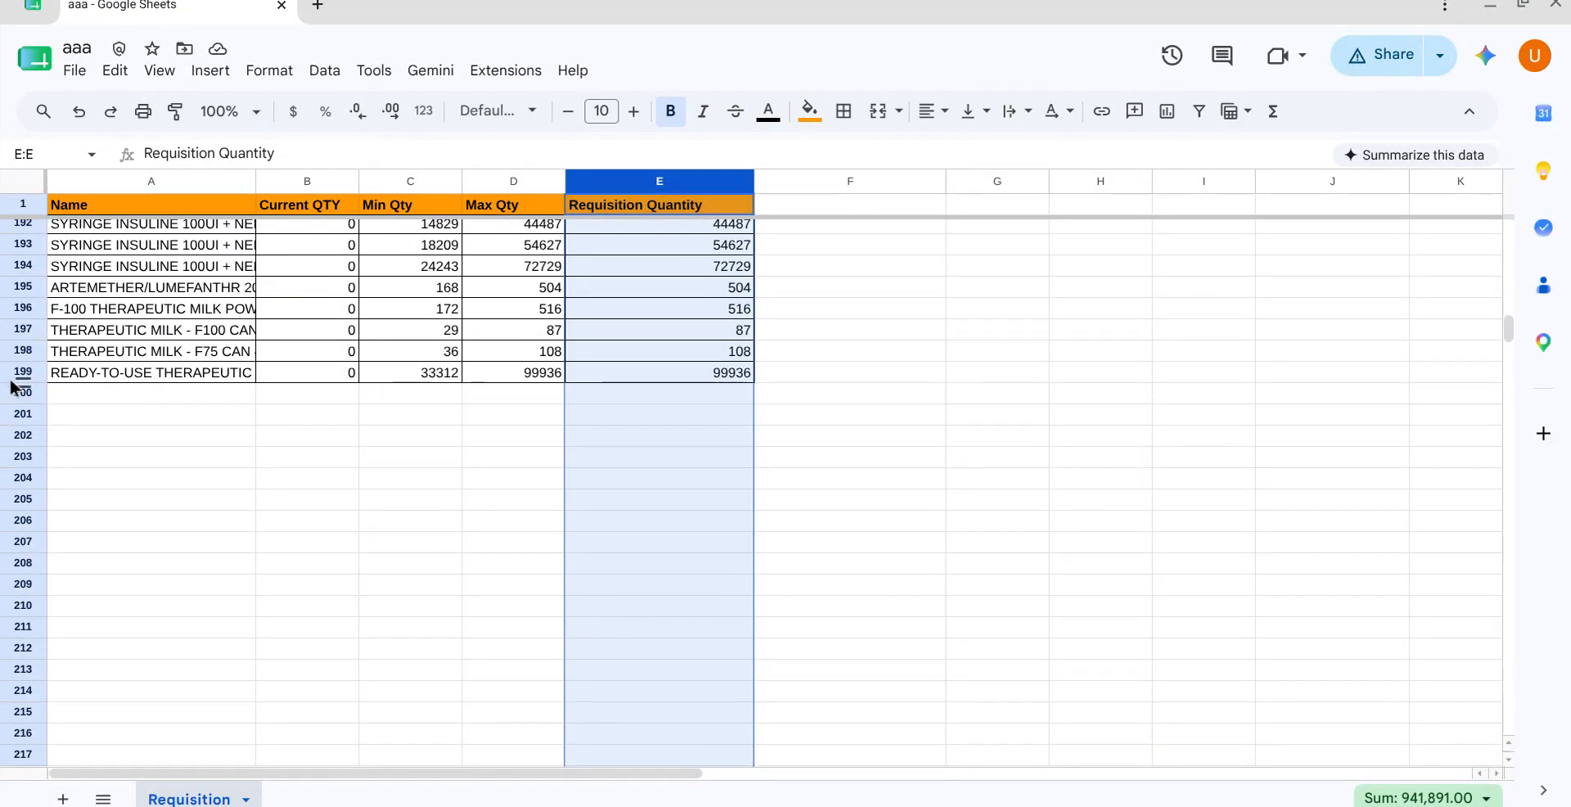
{"action": "scroll", "coordinate": [1032, 405], "scroll_direction": "up", "scroll_amount": 20}
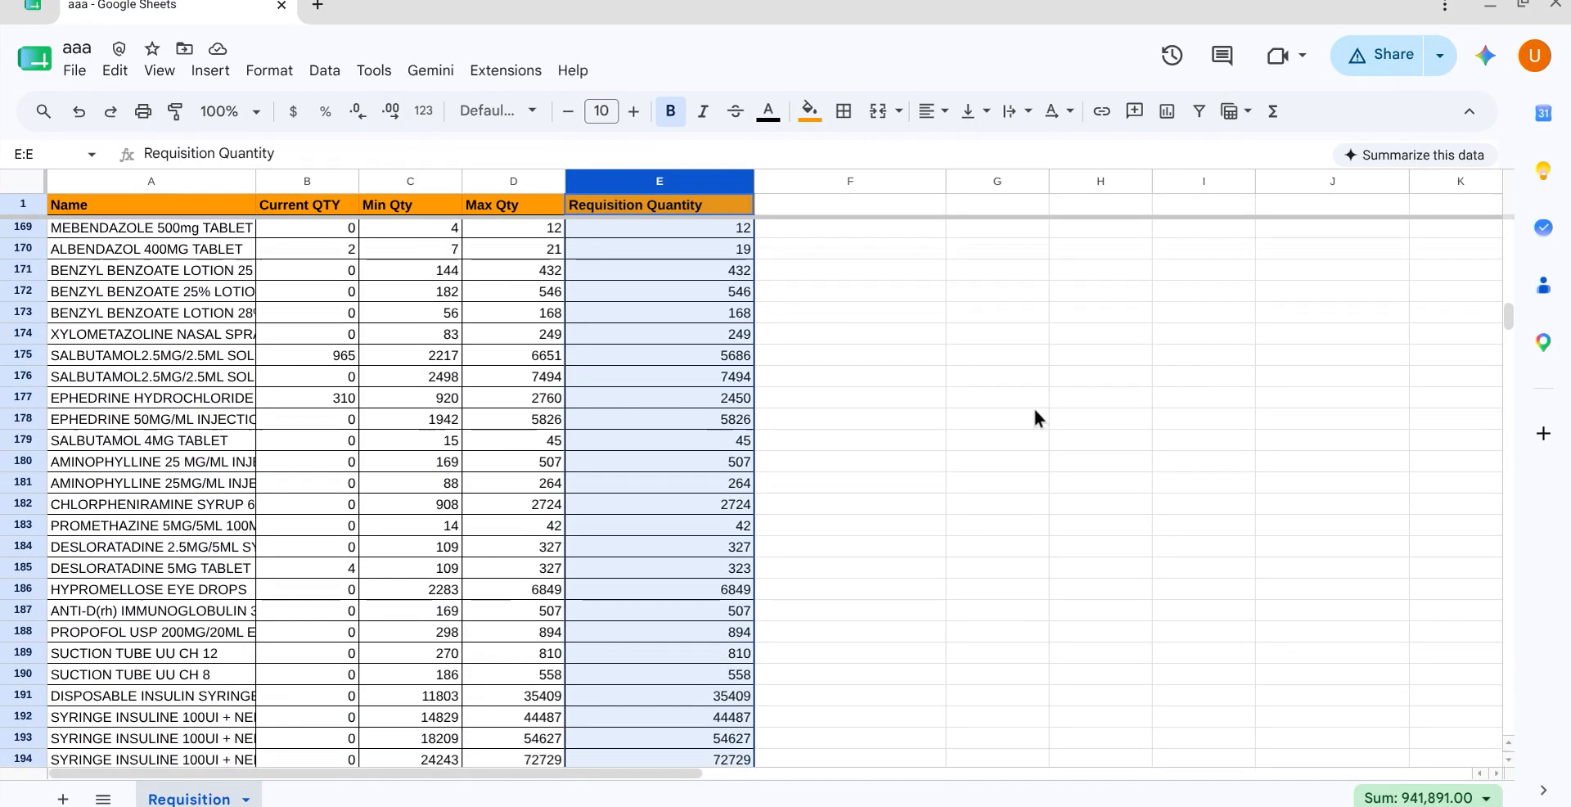
{"action": "left_click", "coordinate": [930, 301]}
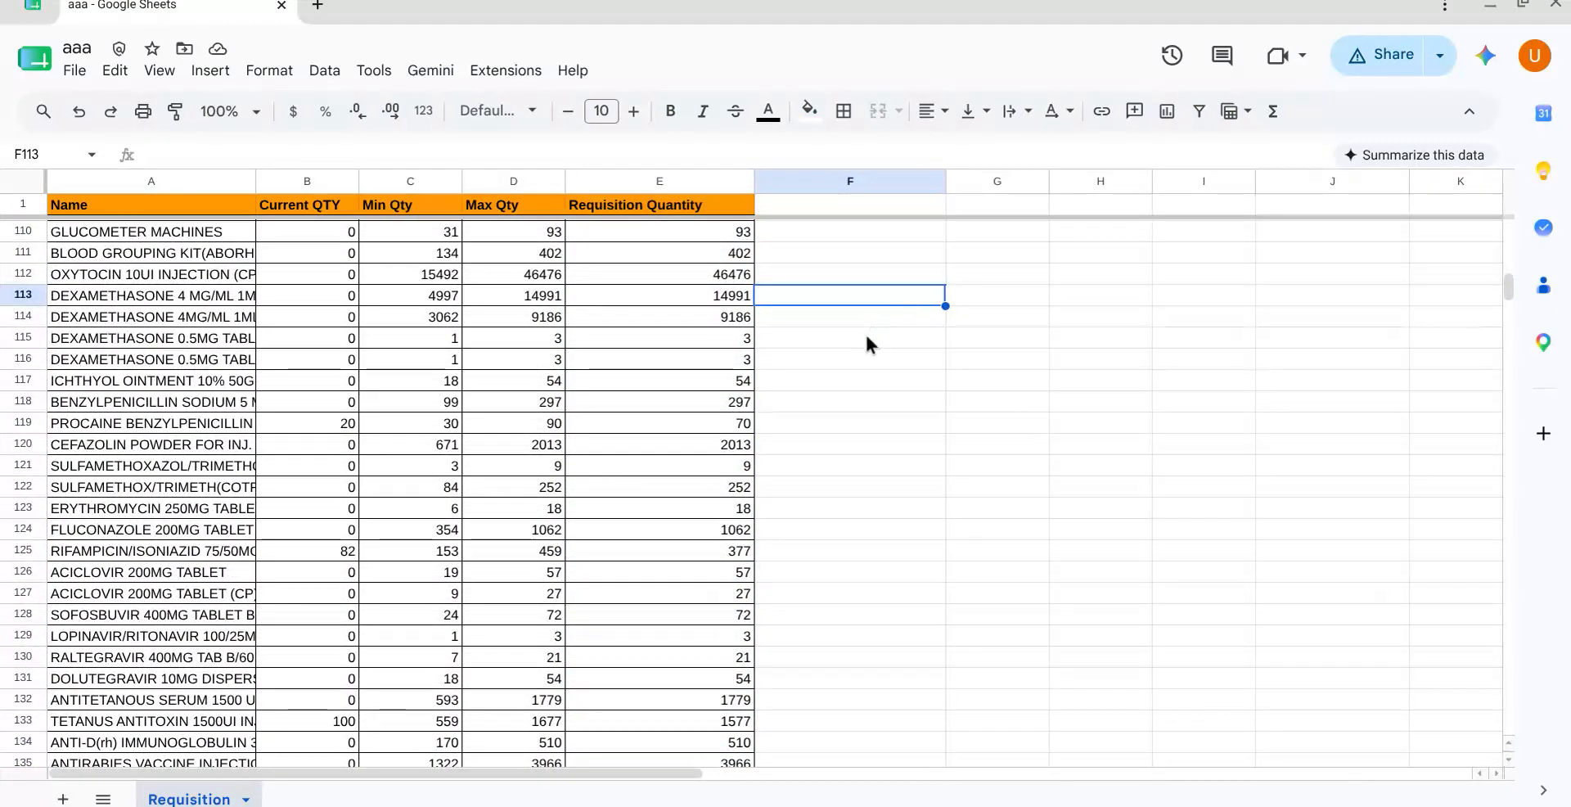
{"action": "scroll", "coordinate": [865, 332], "scroll_direction": "up", "scroll_amount": 7}
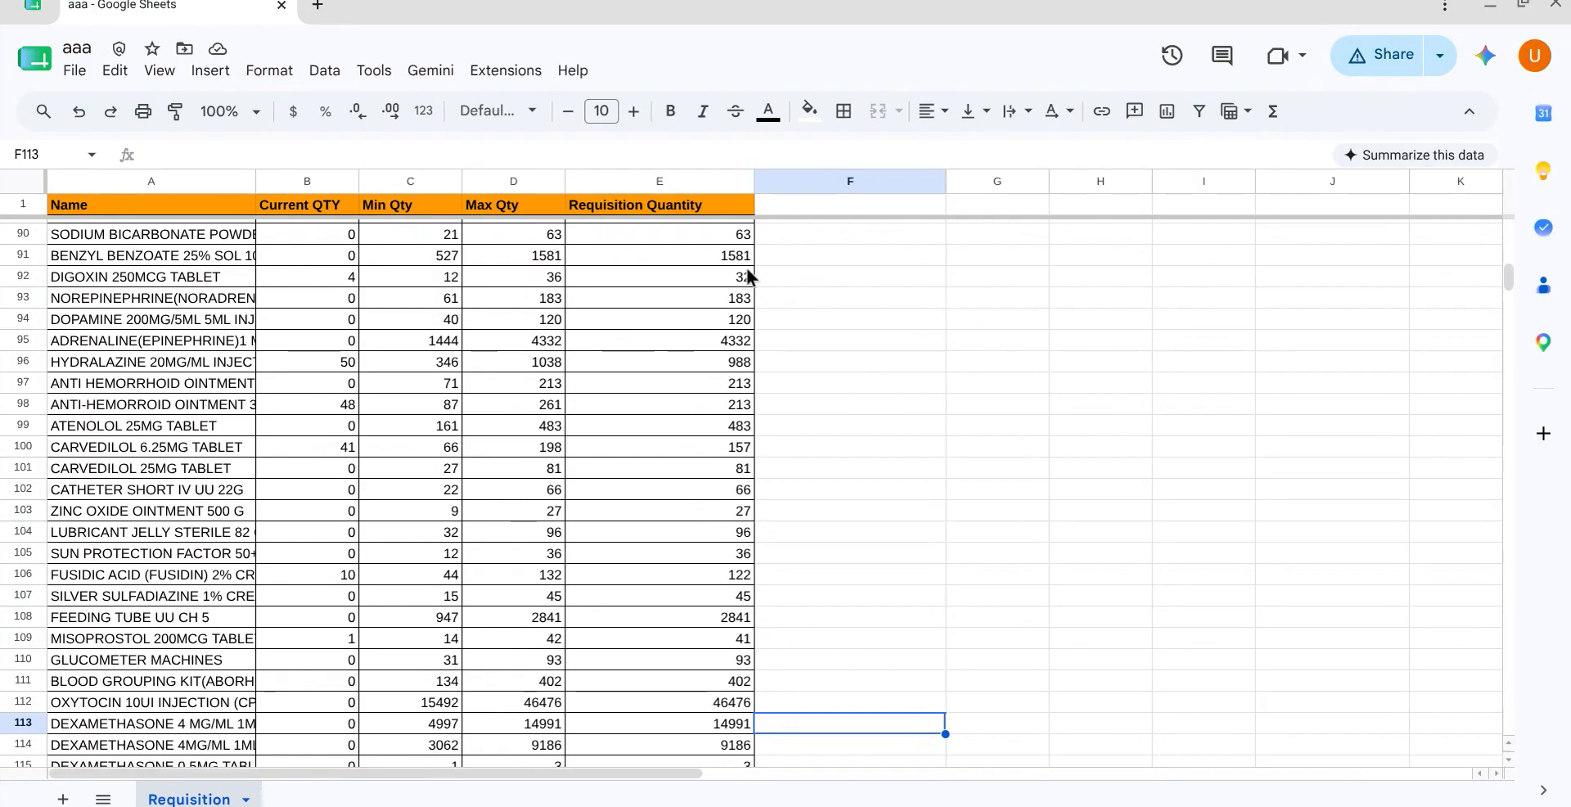
Start a FILTER formula in cell G90 with the open-ended range A2:E as its data source
{"action": "left_click", "coordinate": [980, 243]}
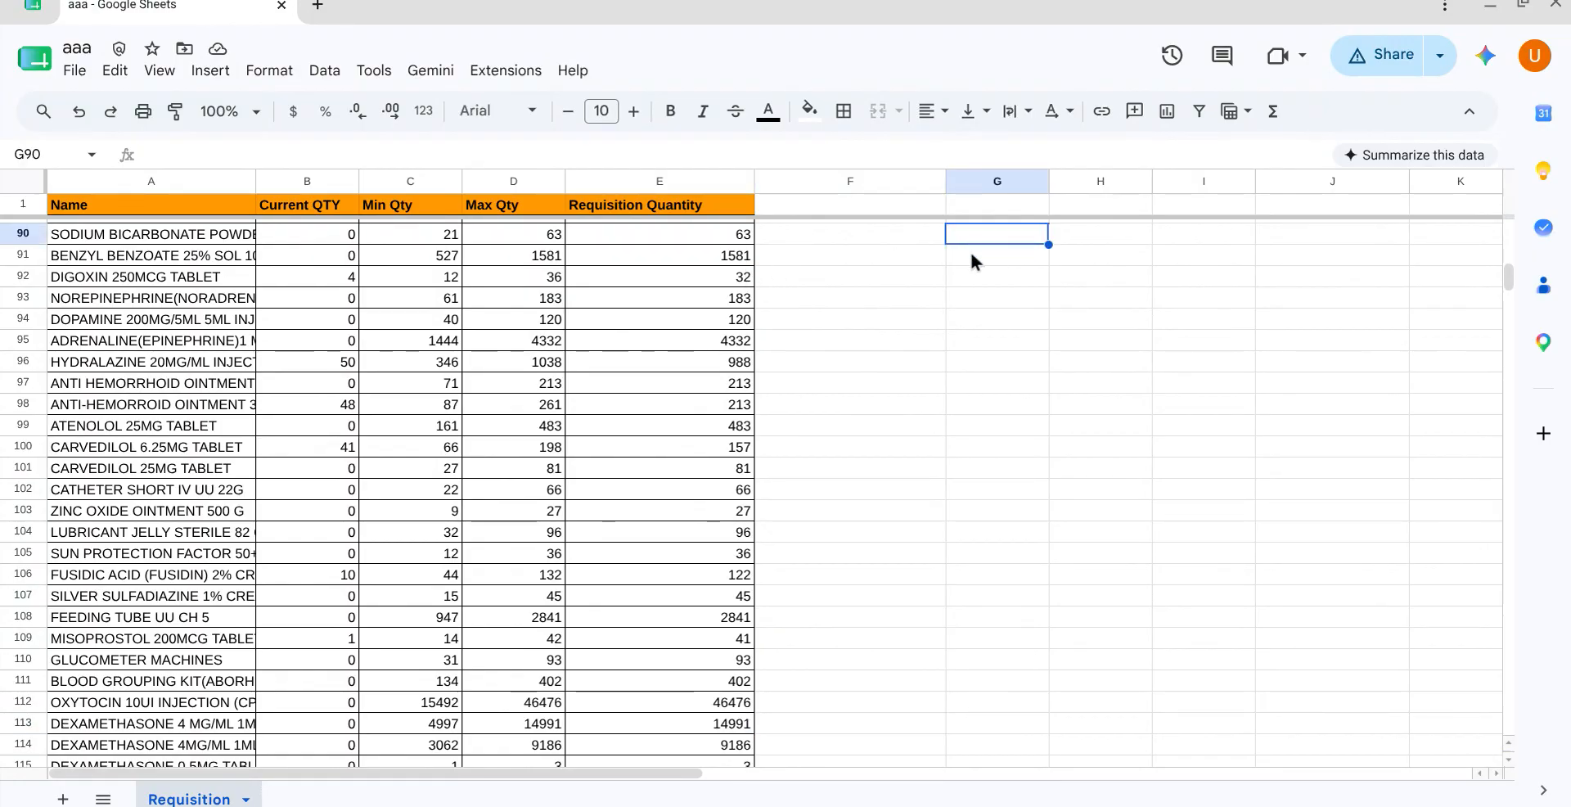
{"action": "type", "text": "="}
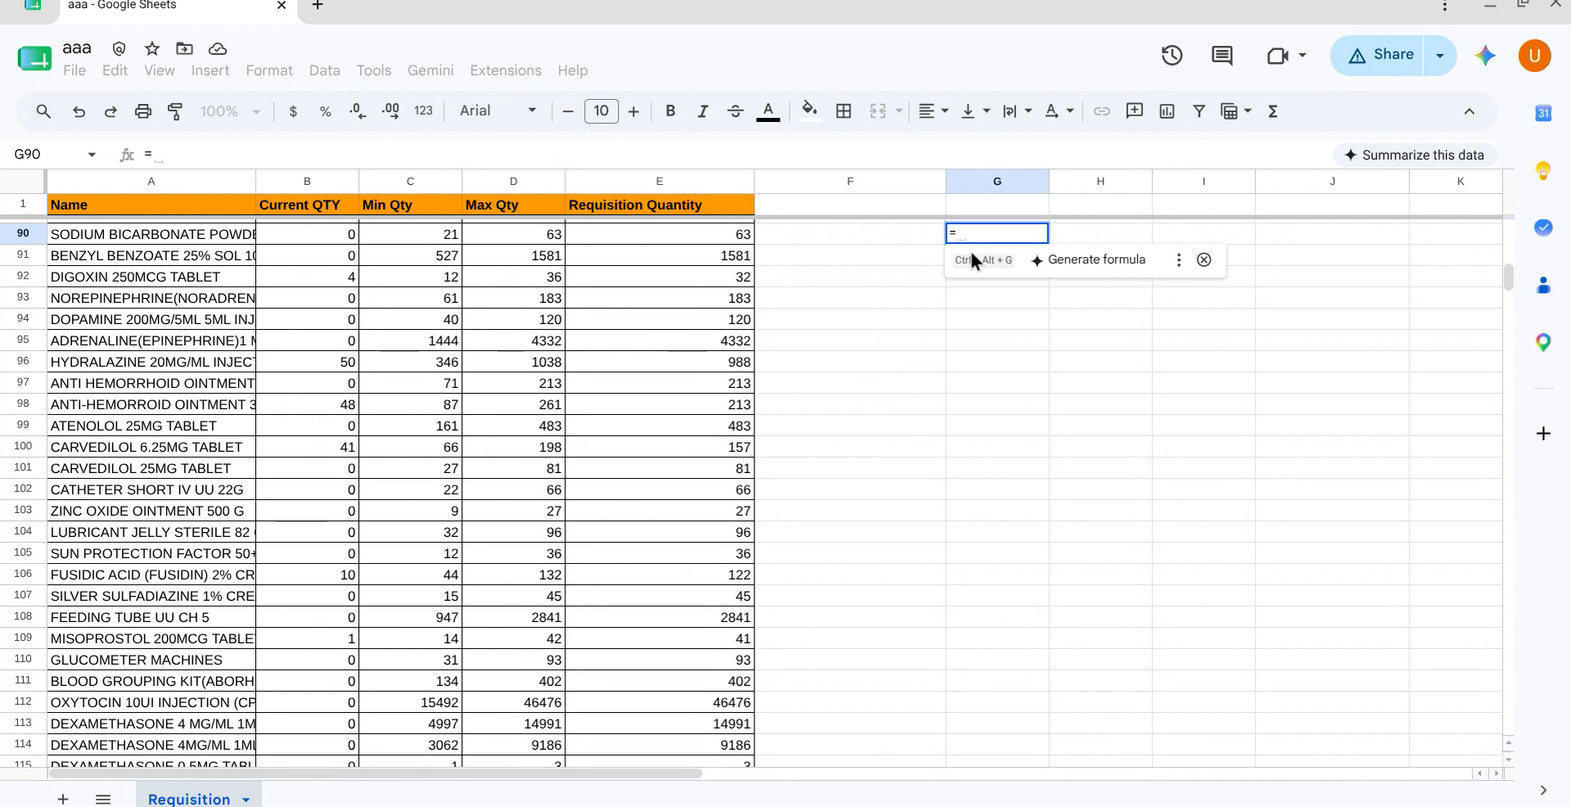
{"action": "type", "text": "fi"}
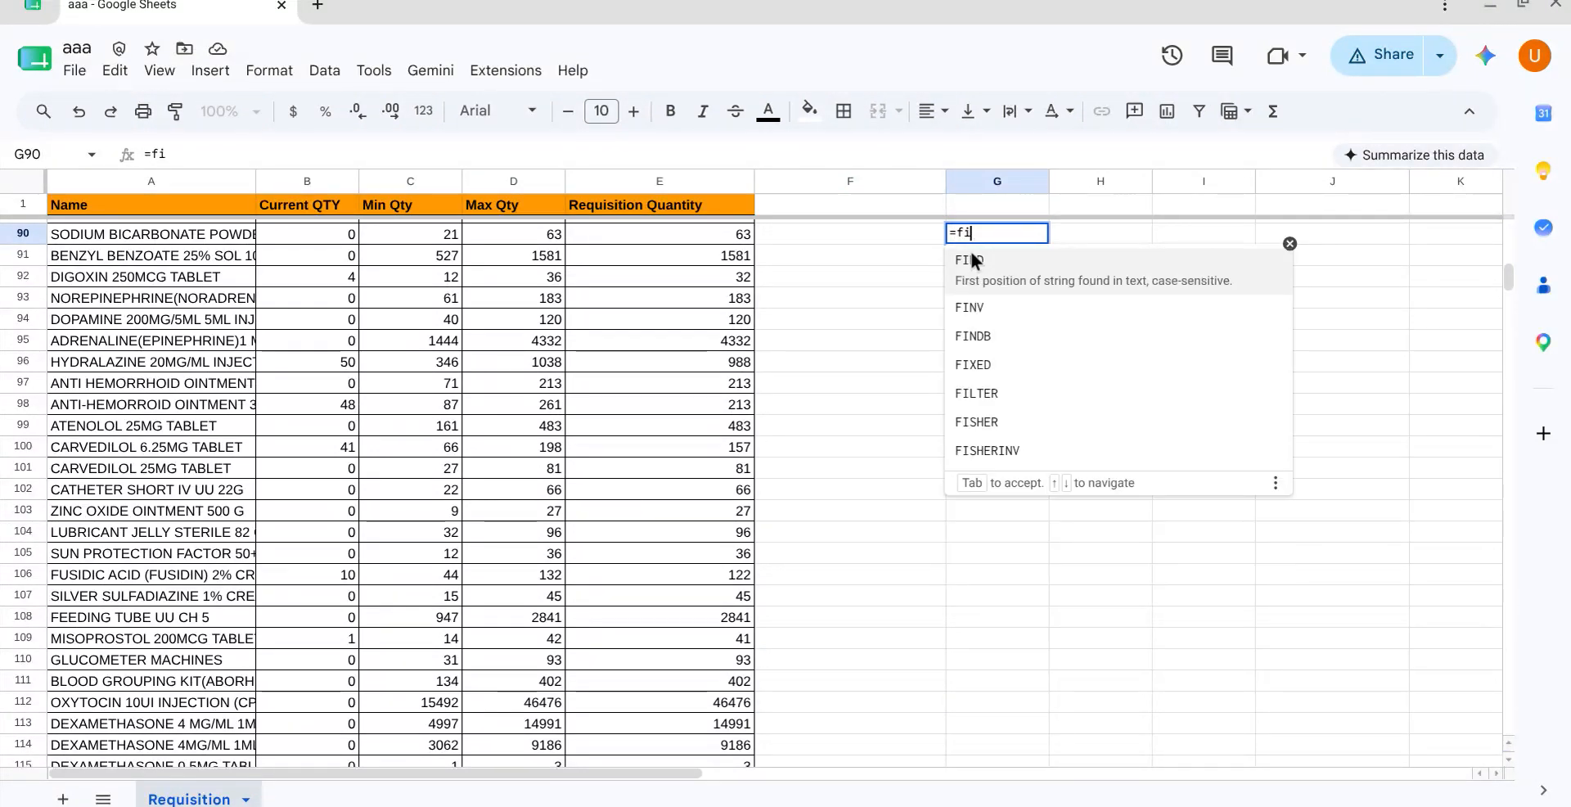
{"action": "type", "text": "l"}
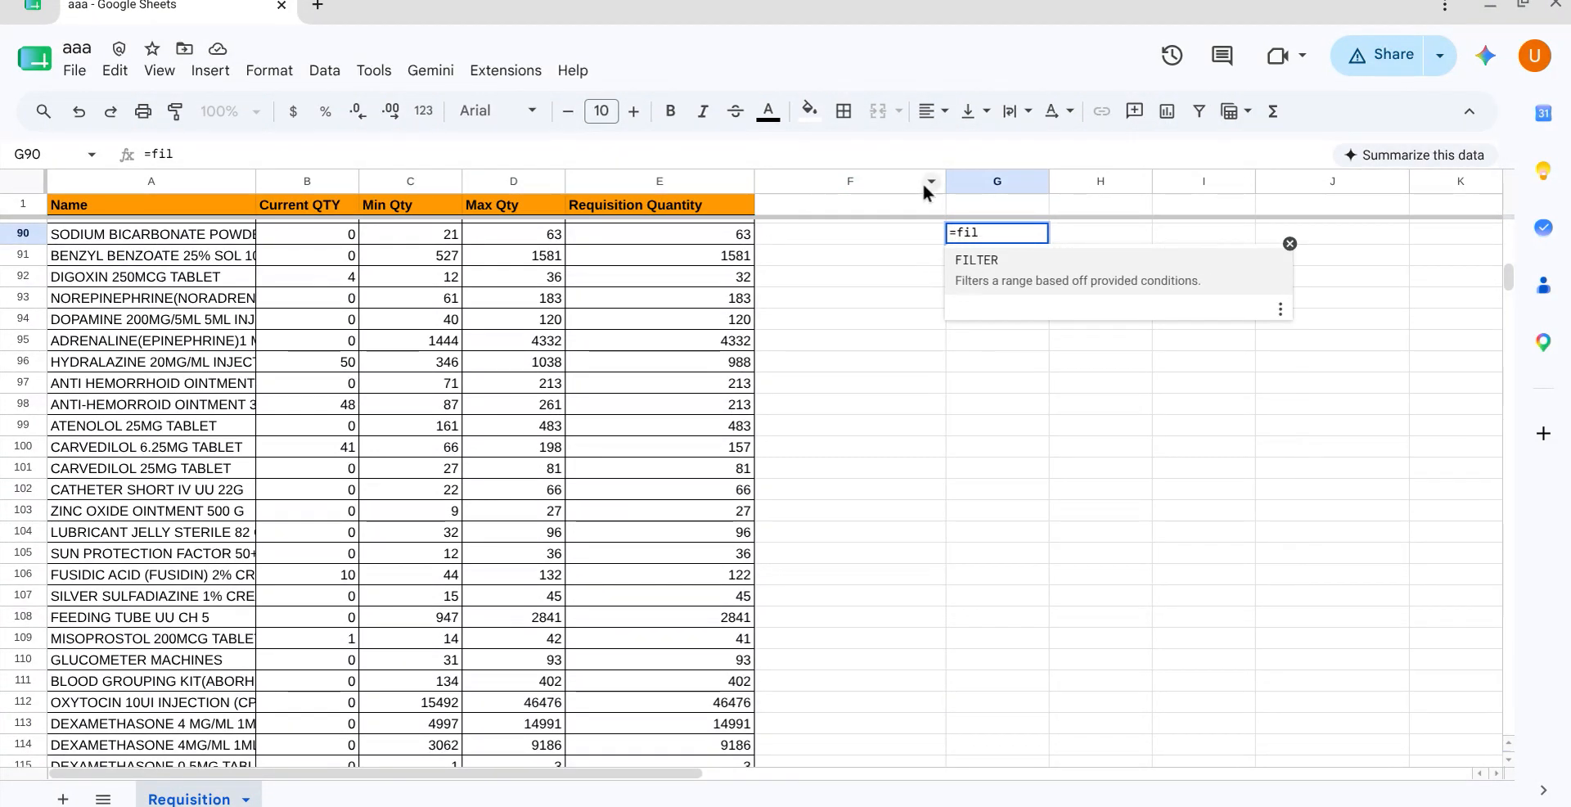
{"action": "left_click", "coordinate": [983, 260]}
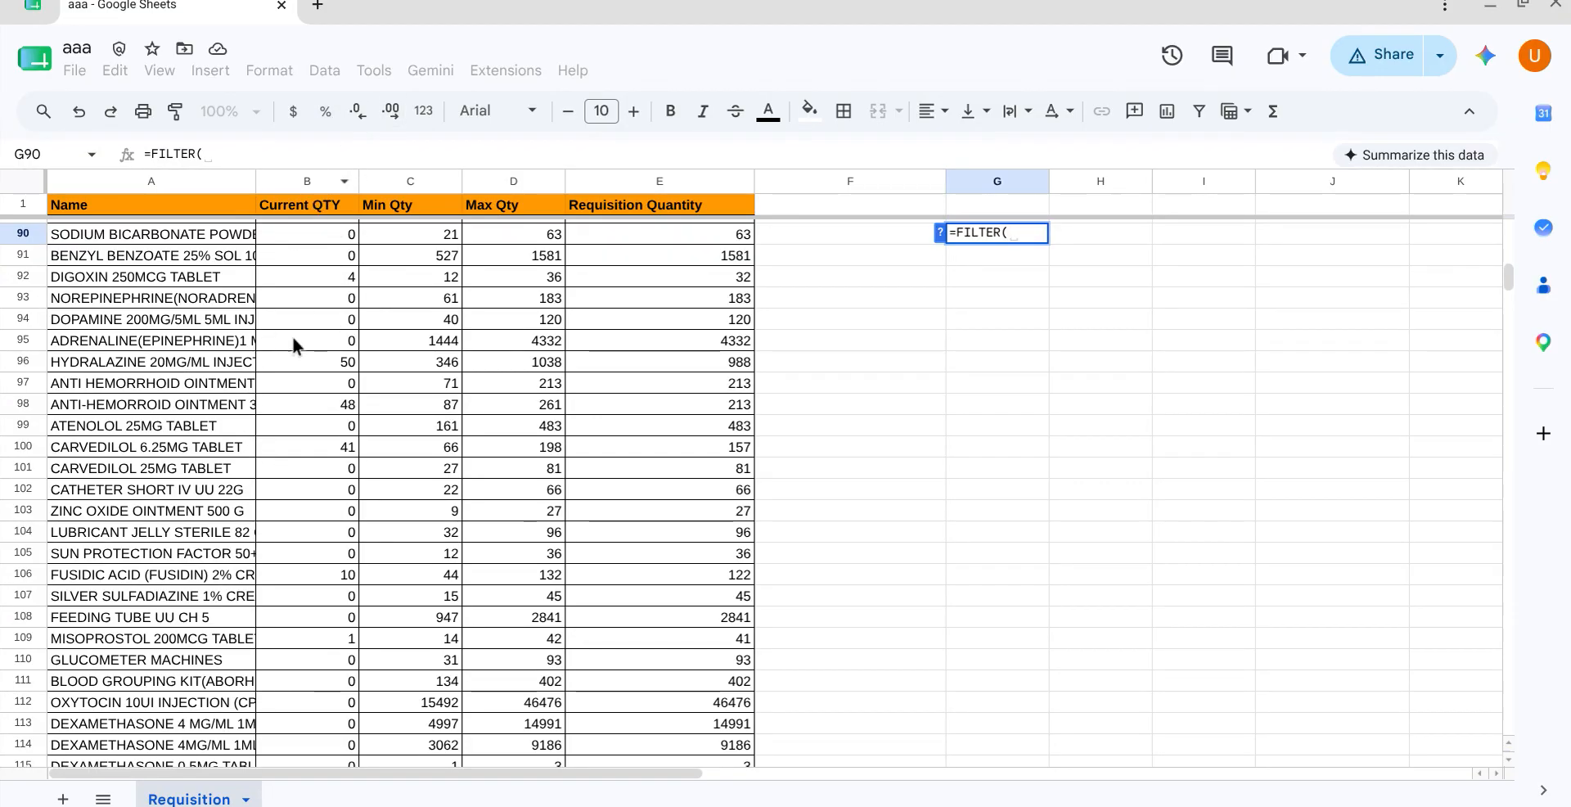
{"action": "scroll", "coordinate": [315, 347], "scroll_direction": "down", "scroll_amount": 3}
{"action": "scroll", "coordinate": [328, 335], "scroll_direction": "down", "scroll_amount": 10}
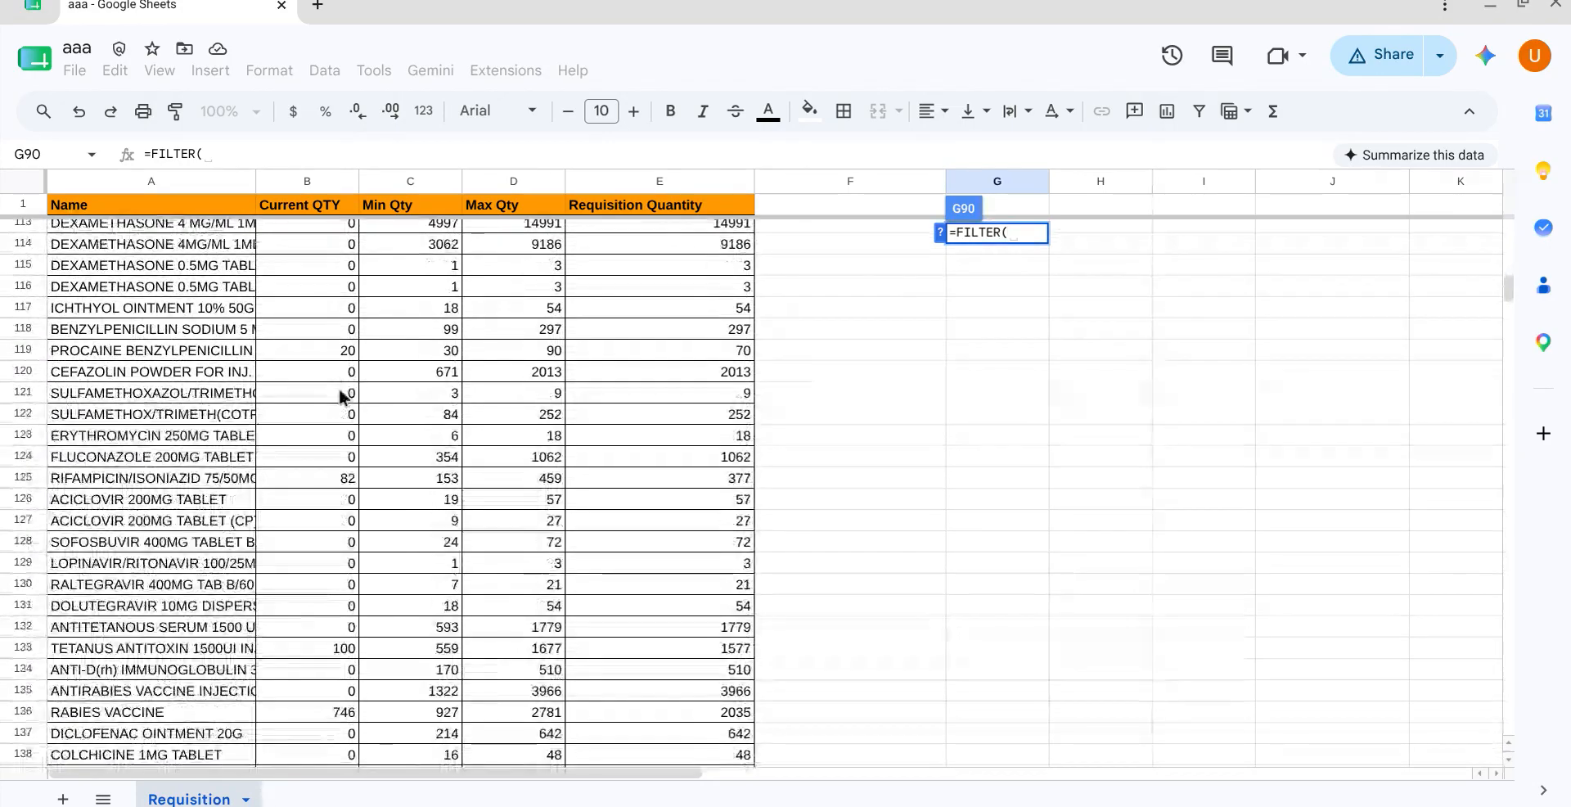
{"action": "scroll", "coordinate": [342, 440], "scroll_direction": "down", "scroll_amount": 5}
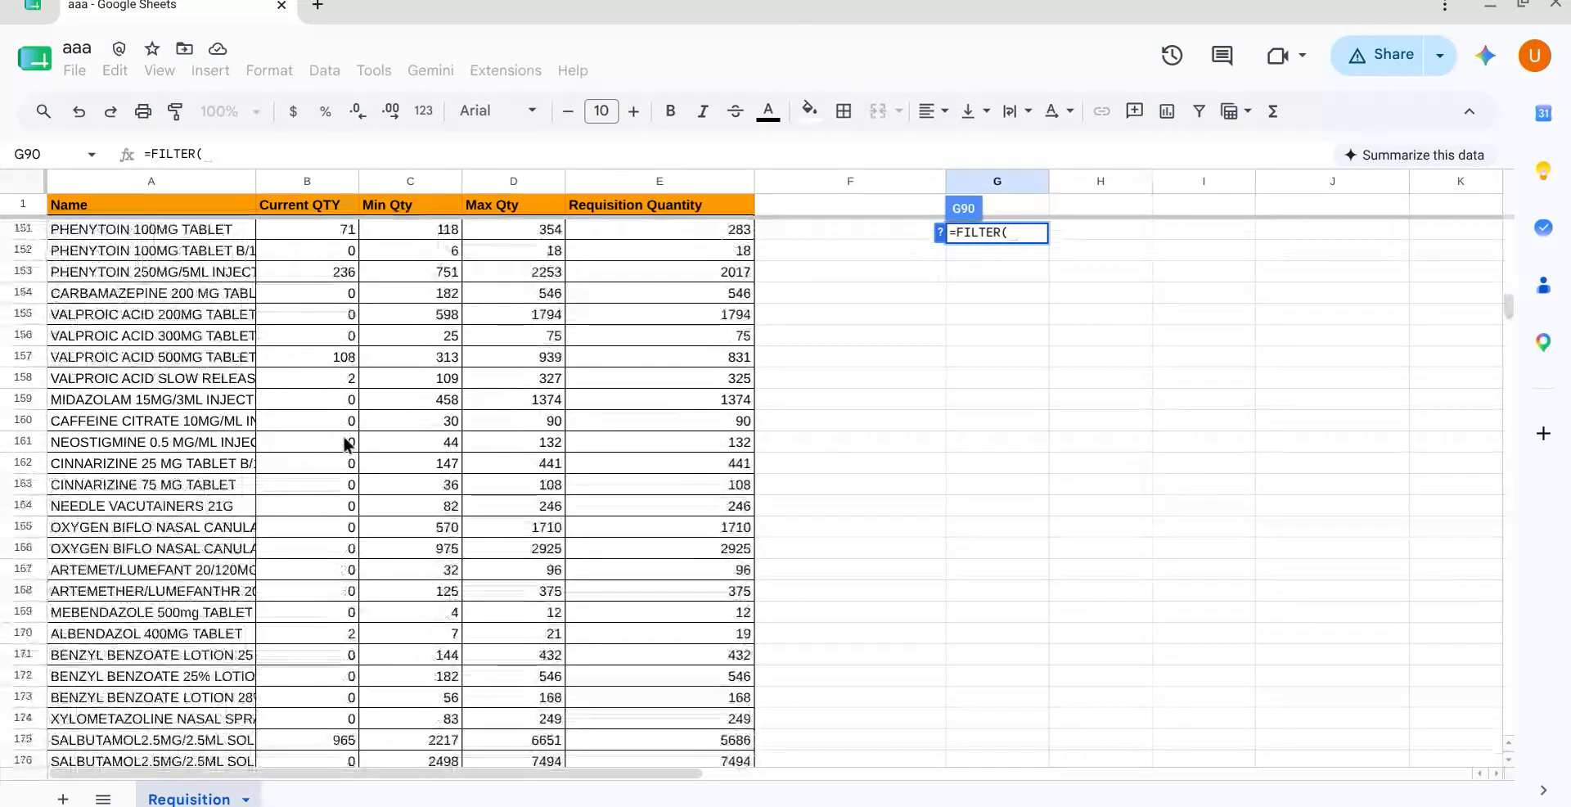
{"action": "scroll", "coordinate": [344, 441], "scroll_direction": "up", "scroll_amount": 13}
{"action": "scroll", "coordinate": [602, 401], "scroll_direction": "up", "scroll_amount": 20}
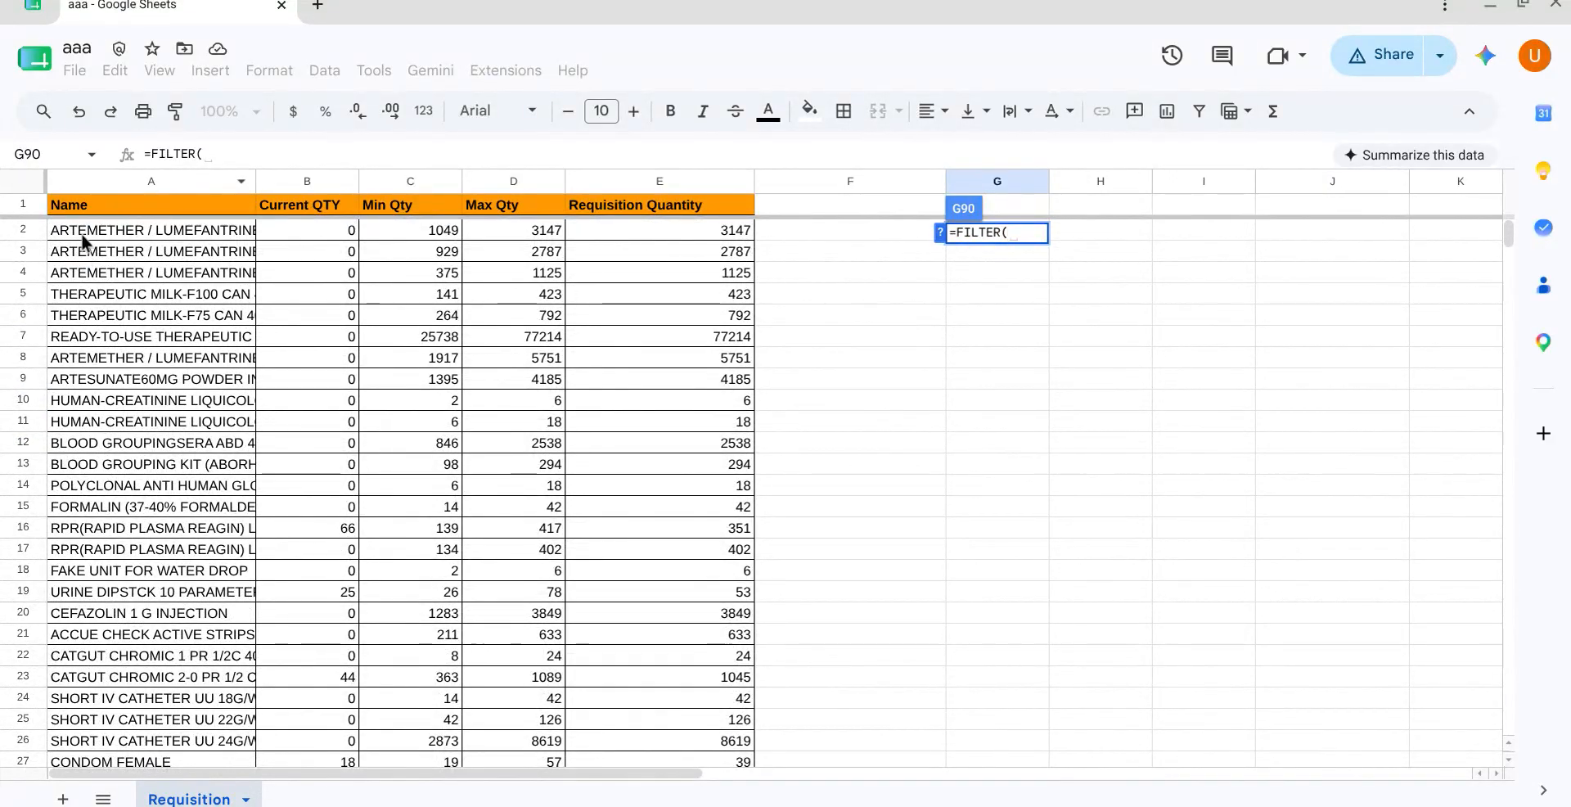
{"action": "left_click_drag", "start_coordinate": [85, 234], "coordinate": [653, 242]}
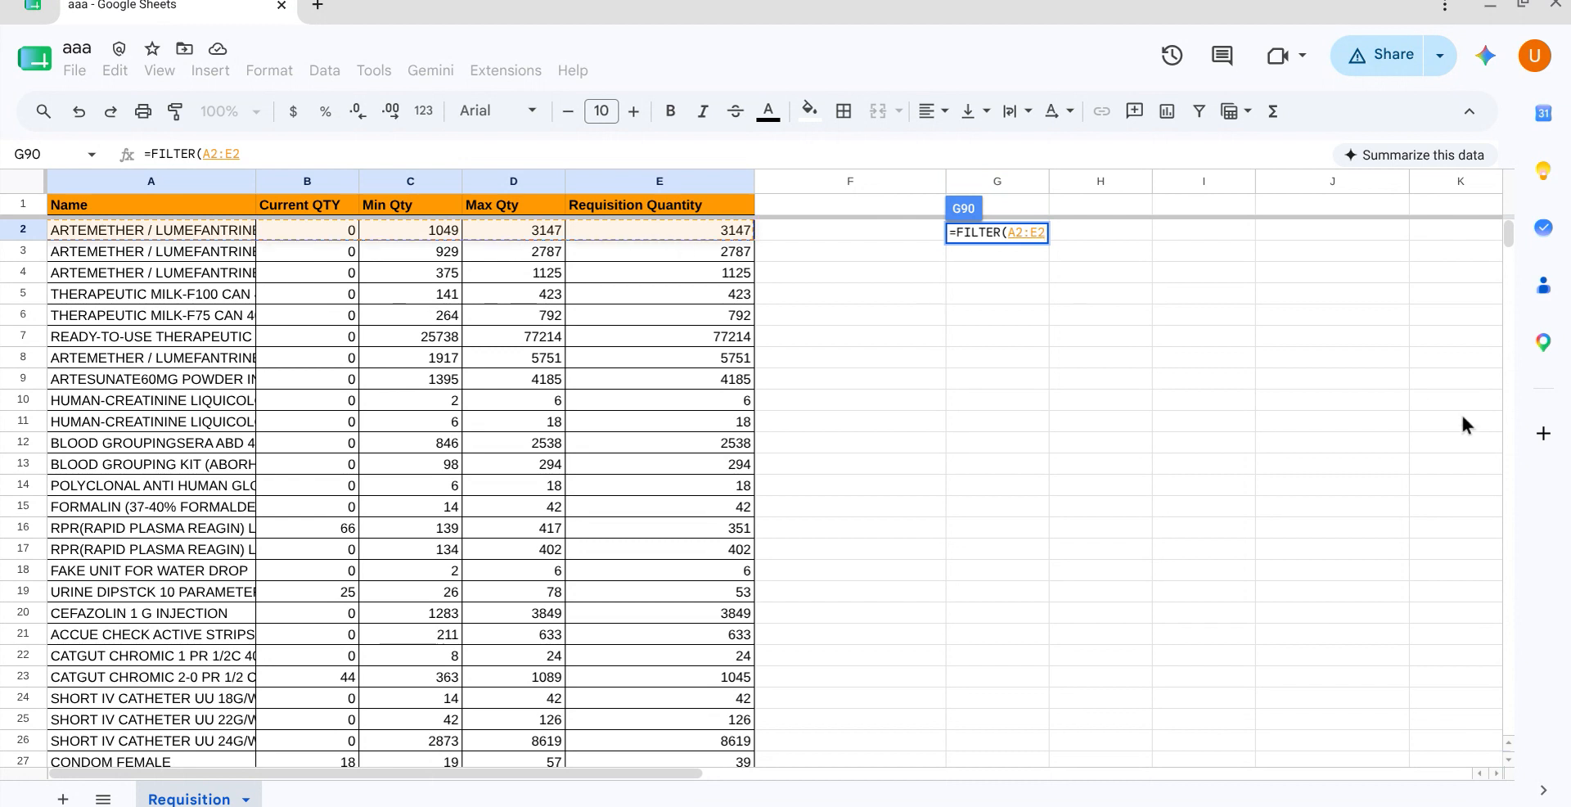
{"action": "key", "text": "BackSpace"}
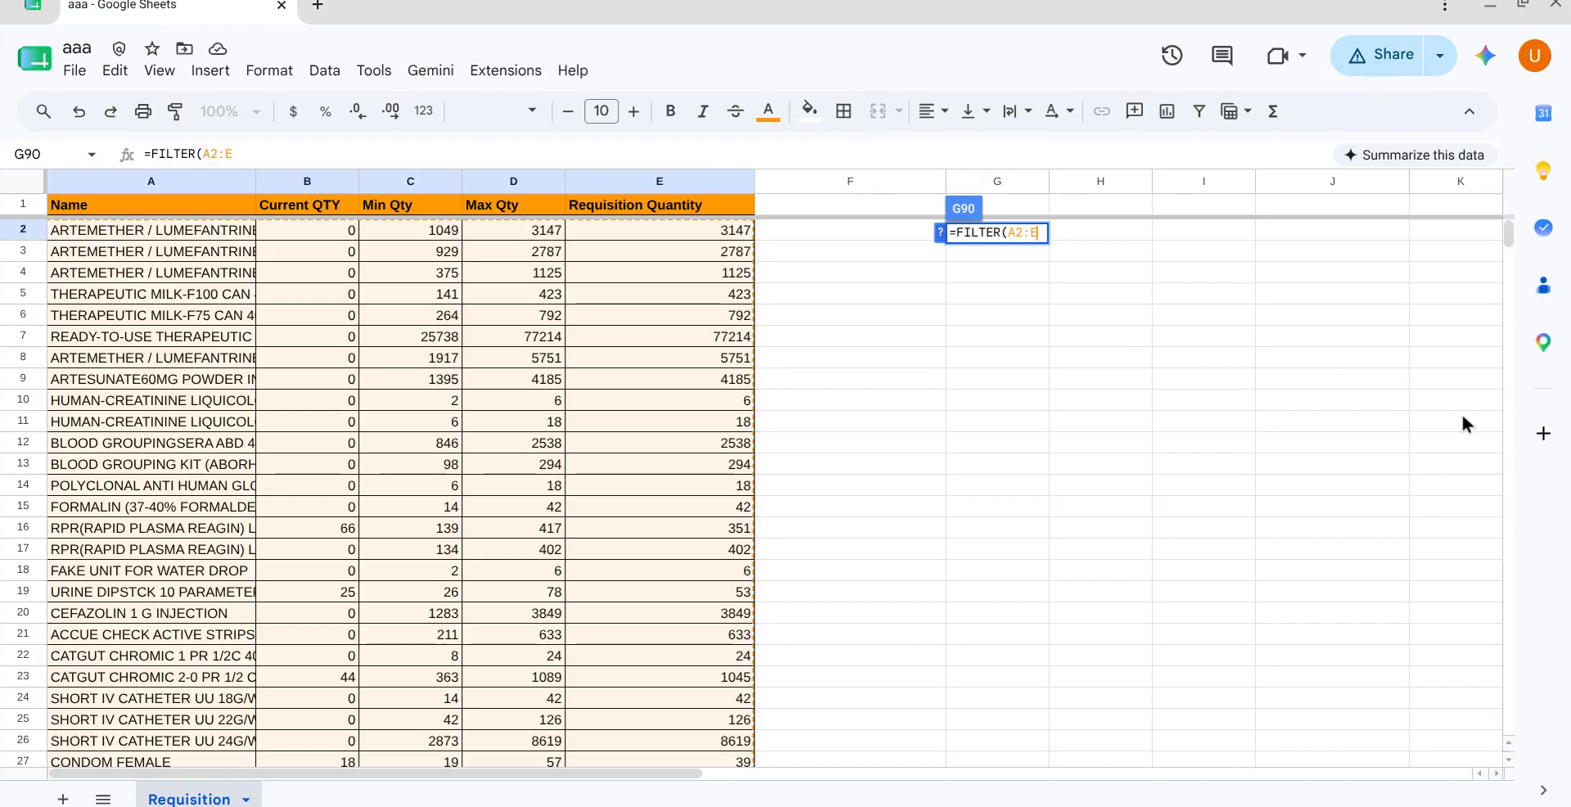
Complete the G90 FILTER formula with the condition b2:b = 0 and enter it
{"action": "type", "text": ","}
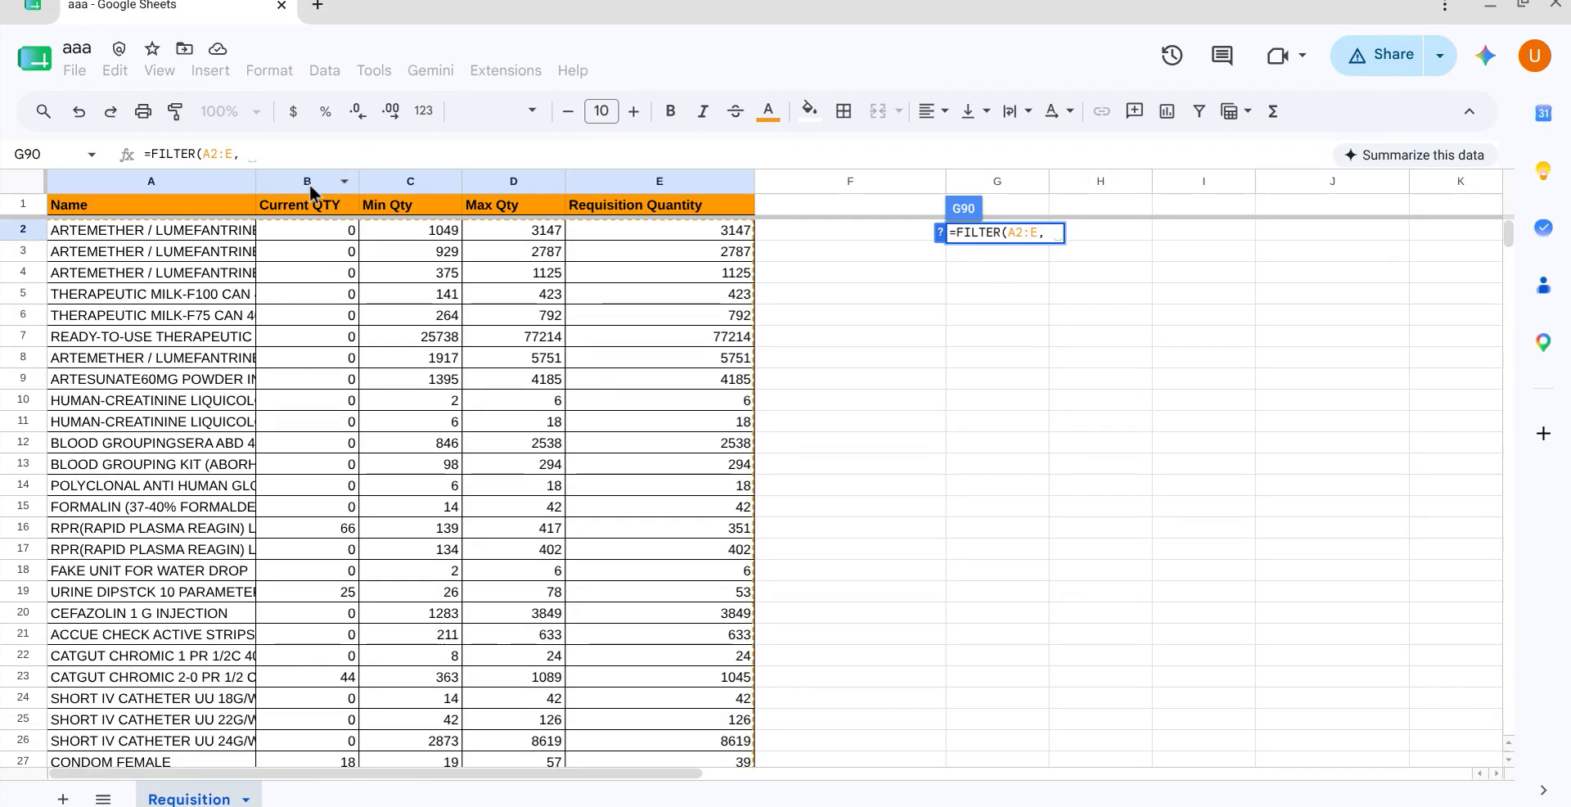
{"action": "type", "text": "b2"}
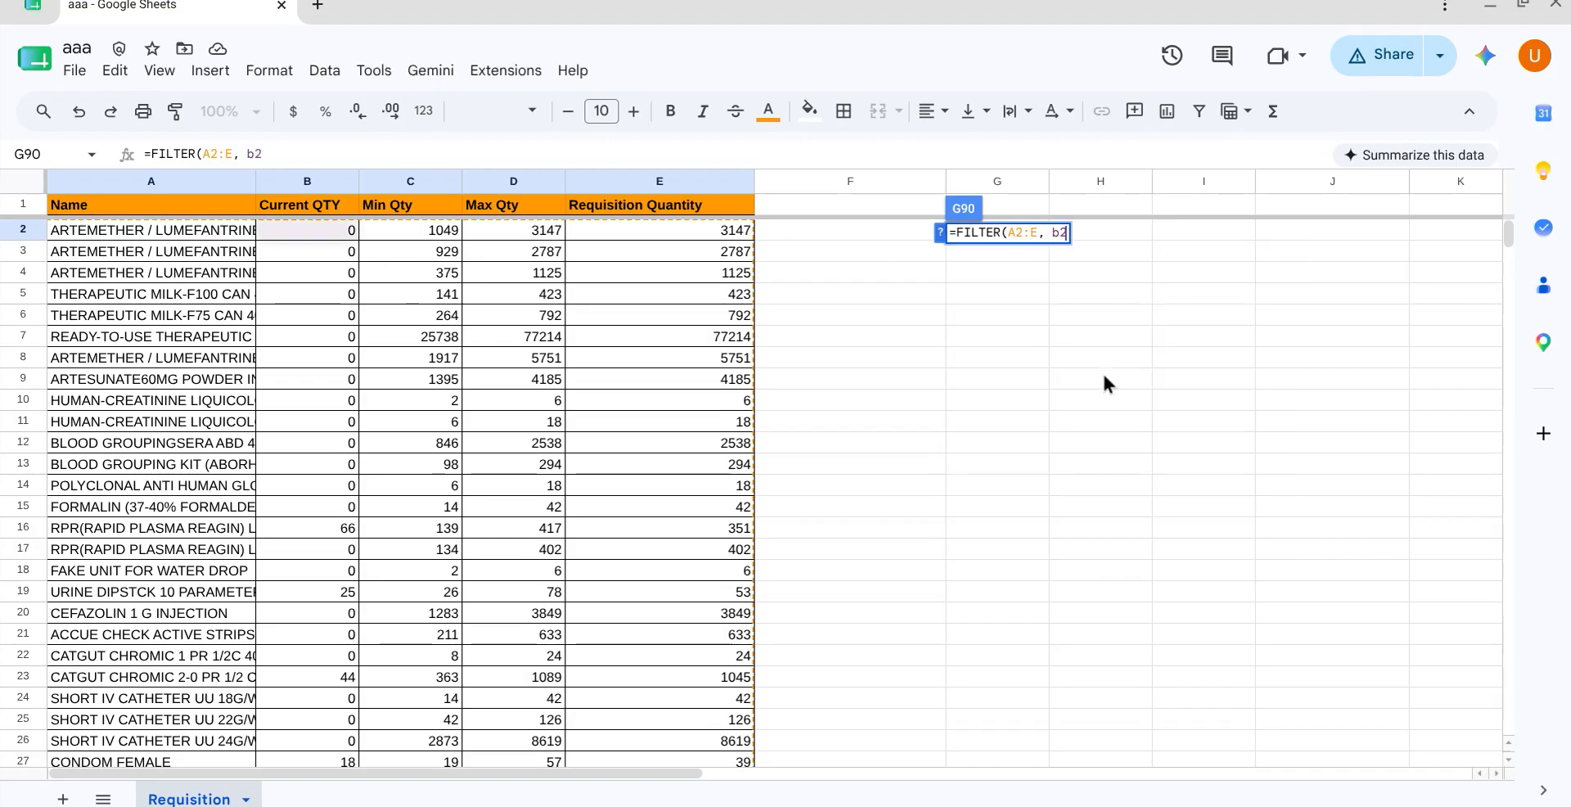
{"action": "type", "text": ":b"}
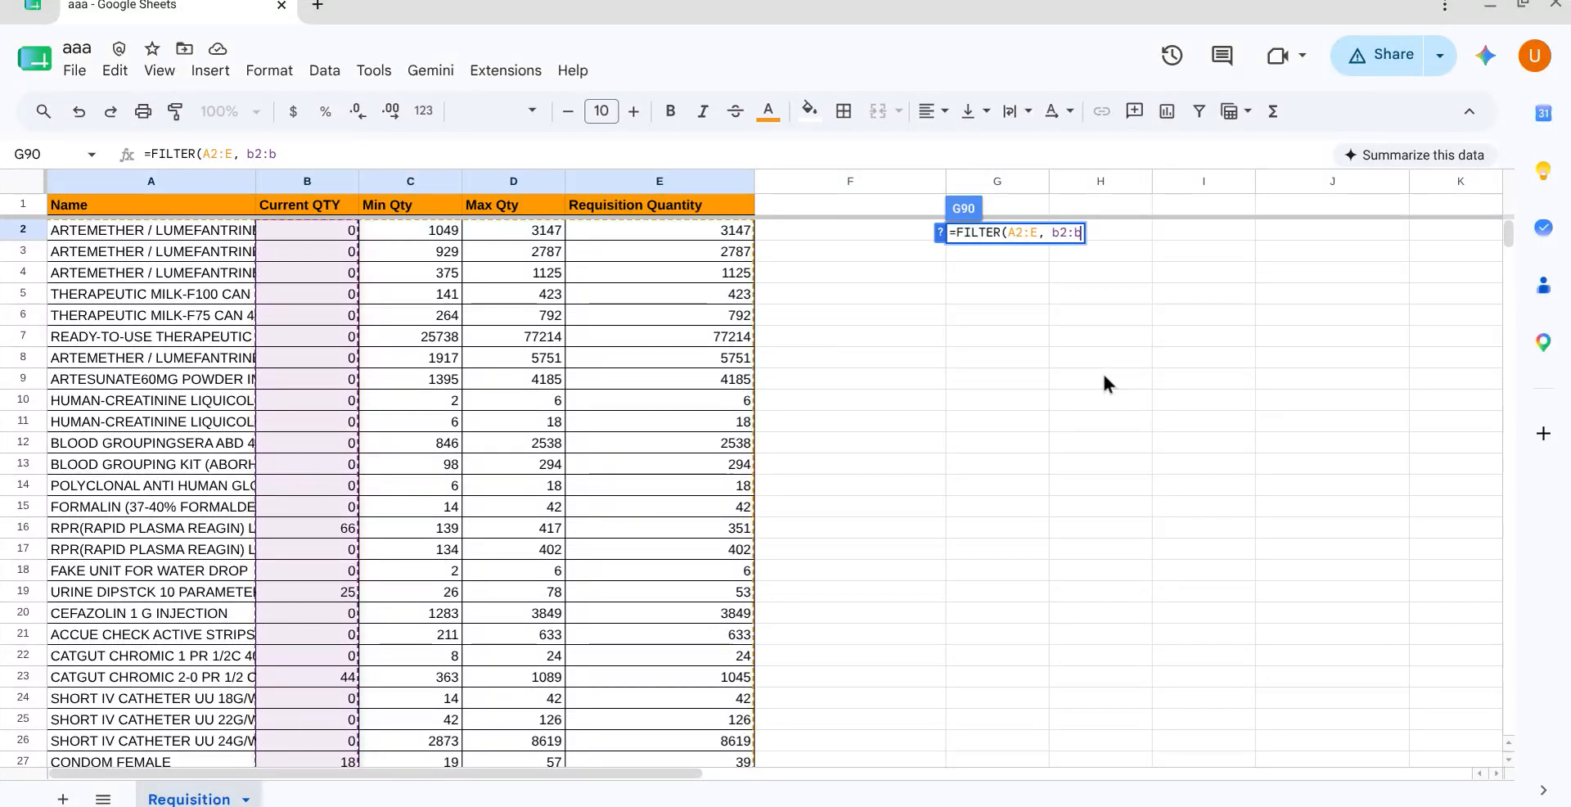
{"action": "type", "text": " = 0"}
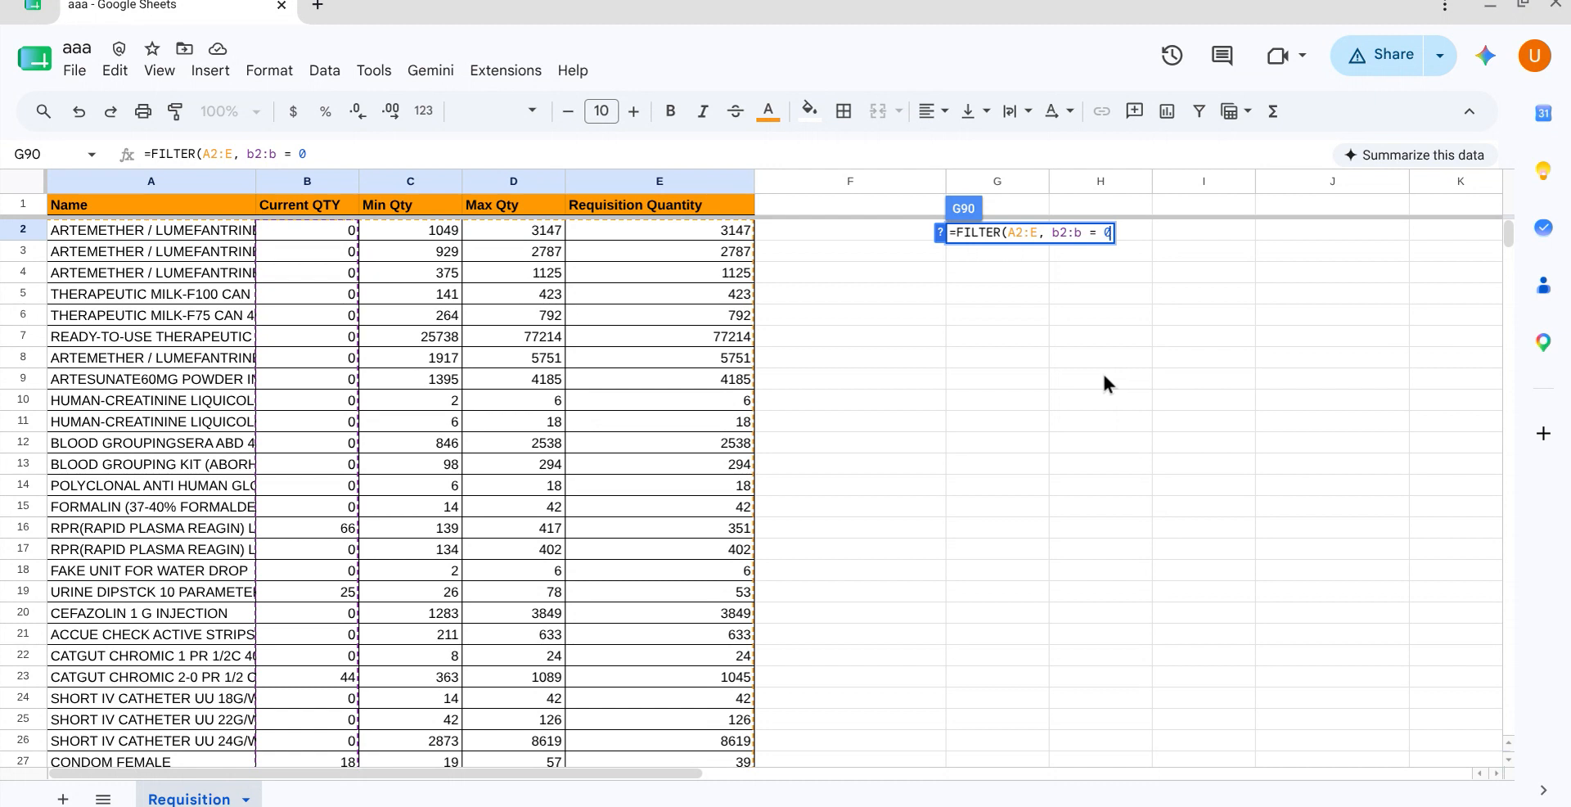
{"action": "type", "text": ")"}
{"action": "key", "text": "Return"}
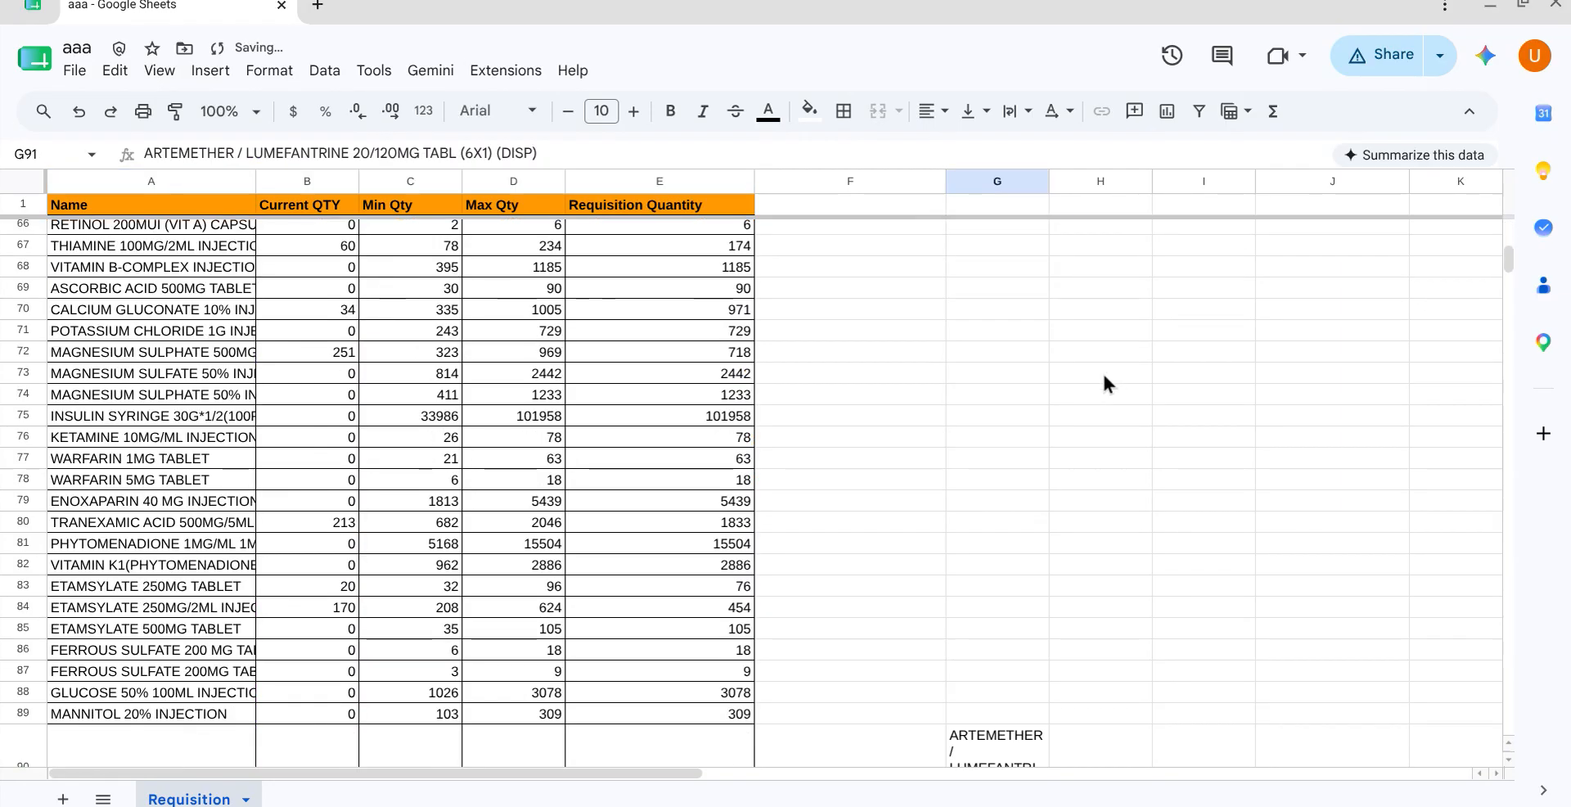
Check the filtered output starting at G90 and undo the formula entry
{"action": "scroll", "coordinate": [1141, 556], "scroll_direction": "down", "scroll_amount": 5}
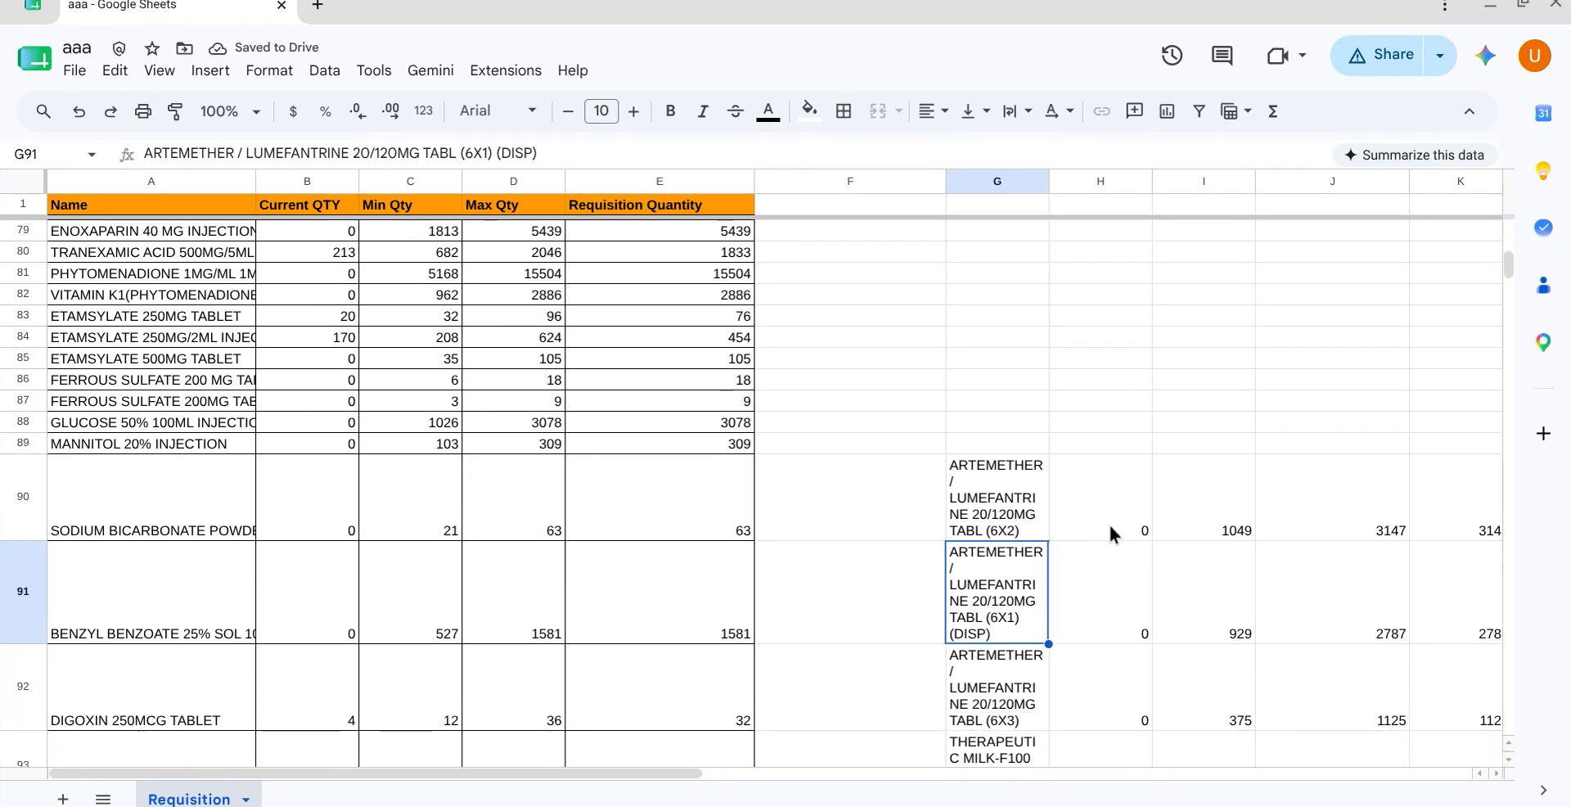
{"action": "scroll", "coordinate": [1111, 524], "scroll_direction": "up", "scroll_amount": 3}
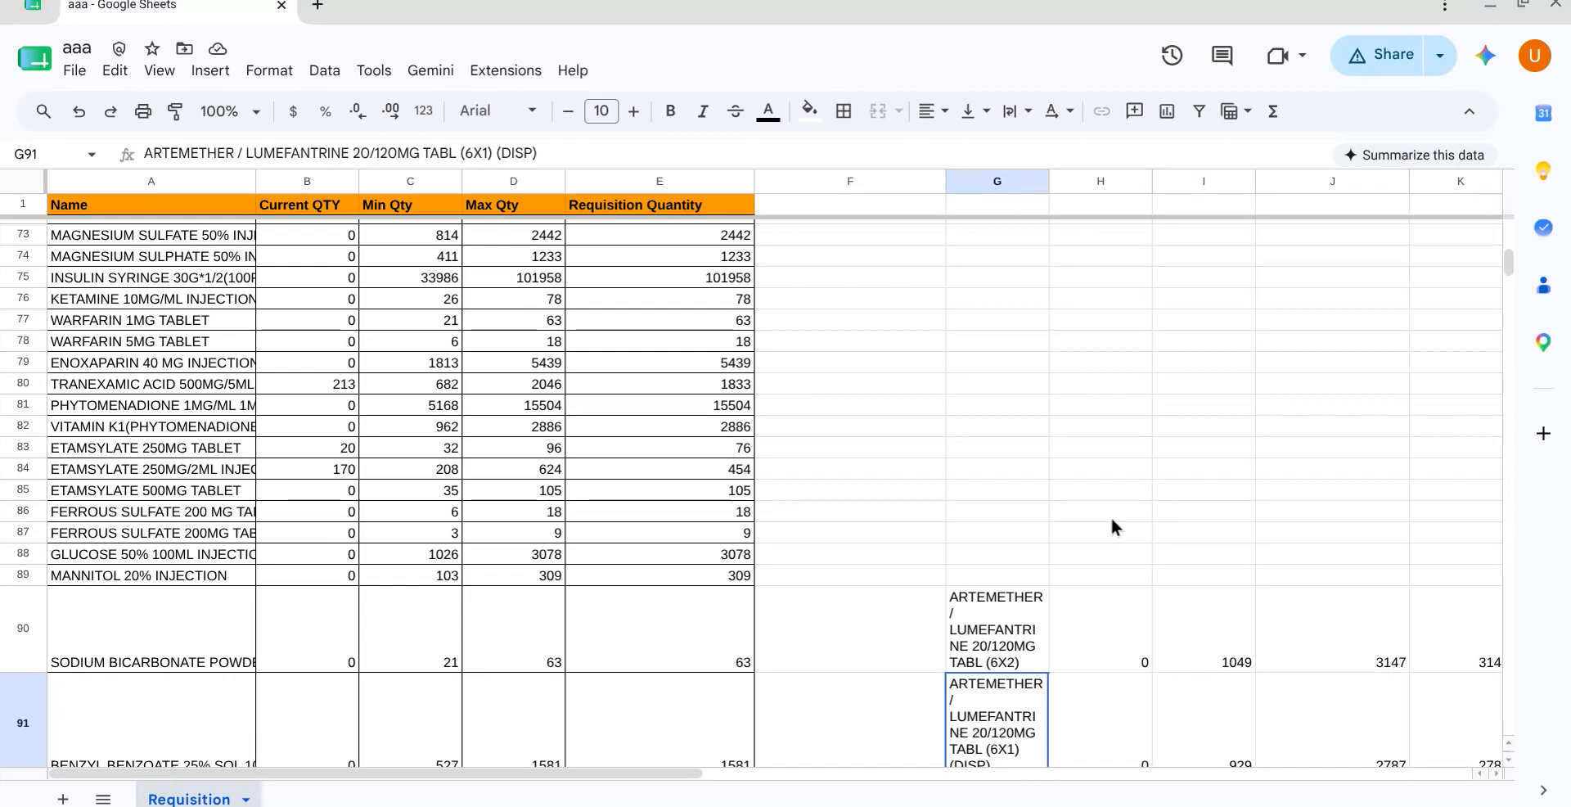
{"action": "scroll", "coordinate": [1110, 516], "scroll_direction": "down", "scroll_amount": 2}
{"action": "scroll", "coordinate": [1109, 518], "scroll_direction": "up", "scroll_amount": 1}
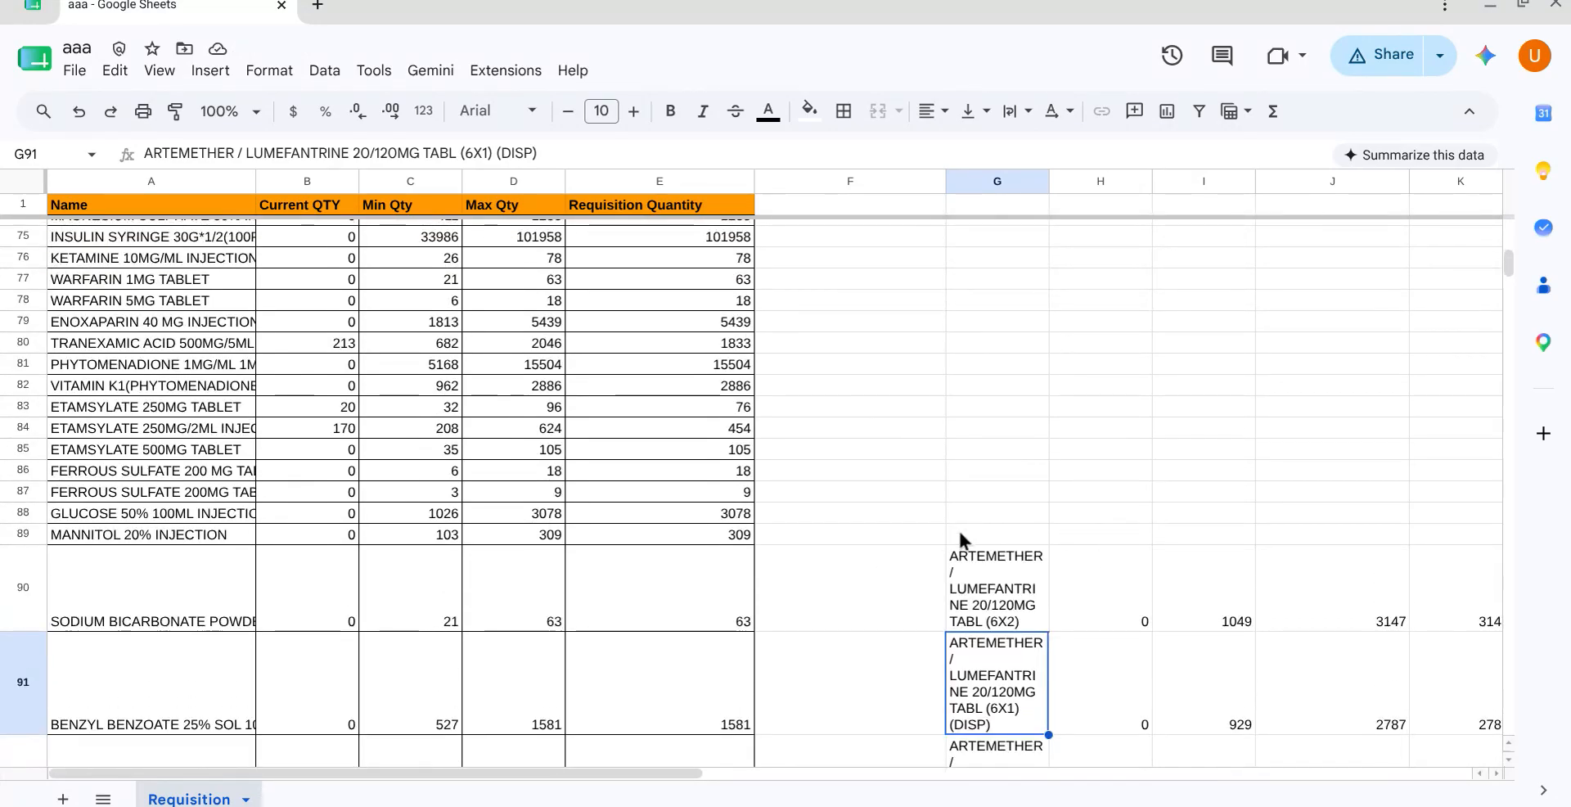
{"action": "key", "text": "ctrl+z"}
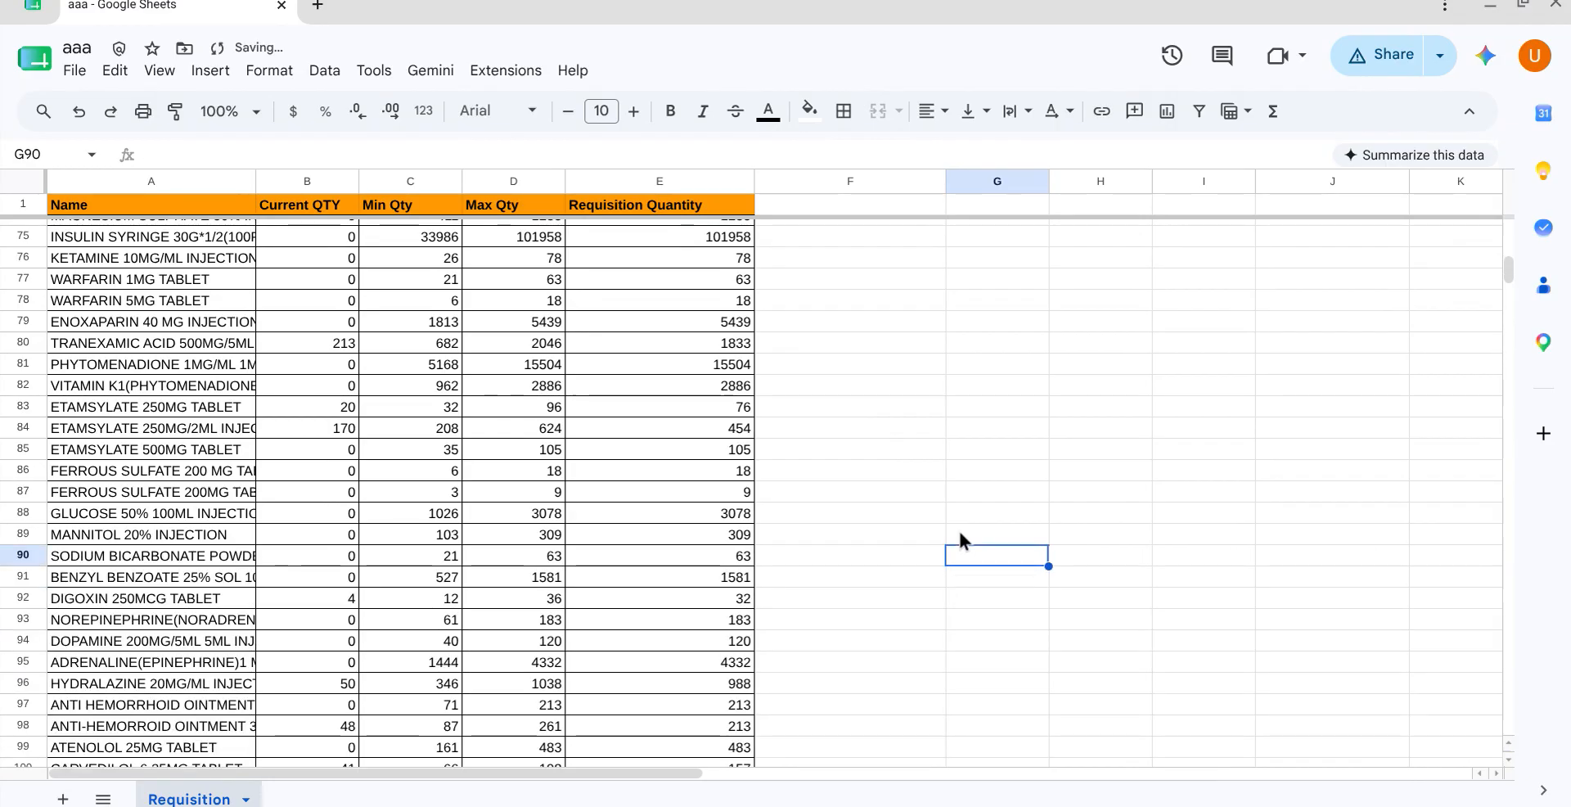
Start a FILTER formula in cell G2 using the open-ended range A2:E as the data to filter
{"action": "scroll", "coordinate": [955, 445], "scroll_direction": "up", "scroll_amount": 20}
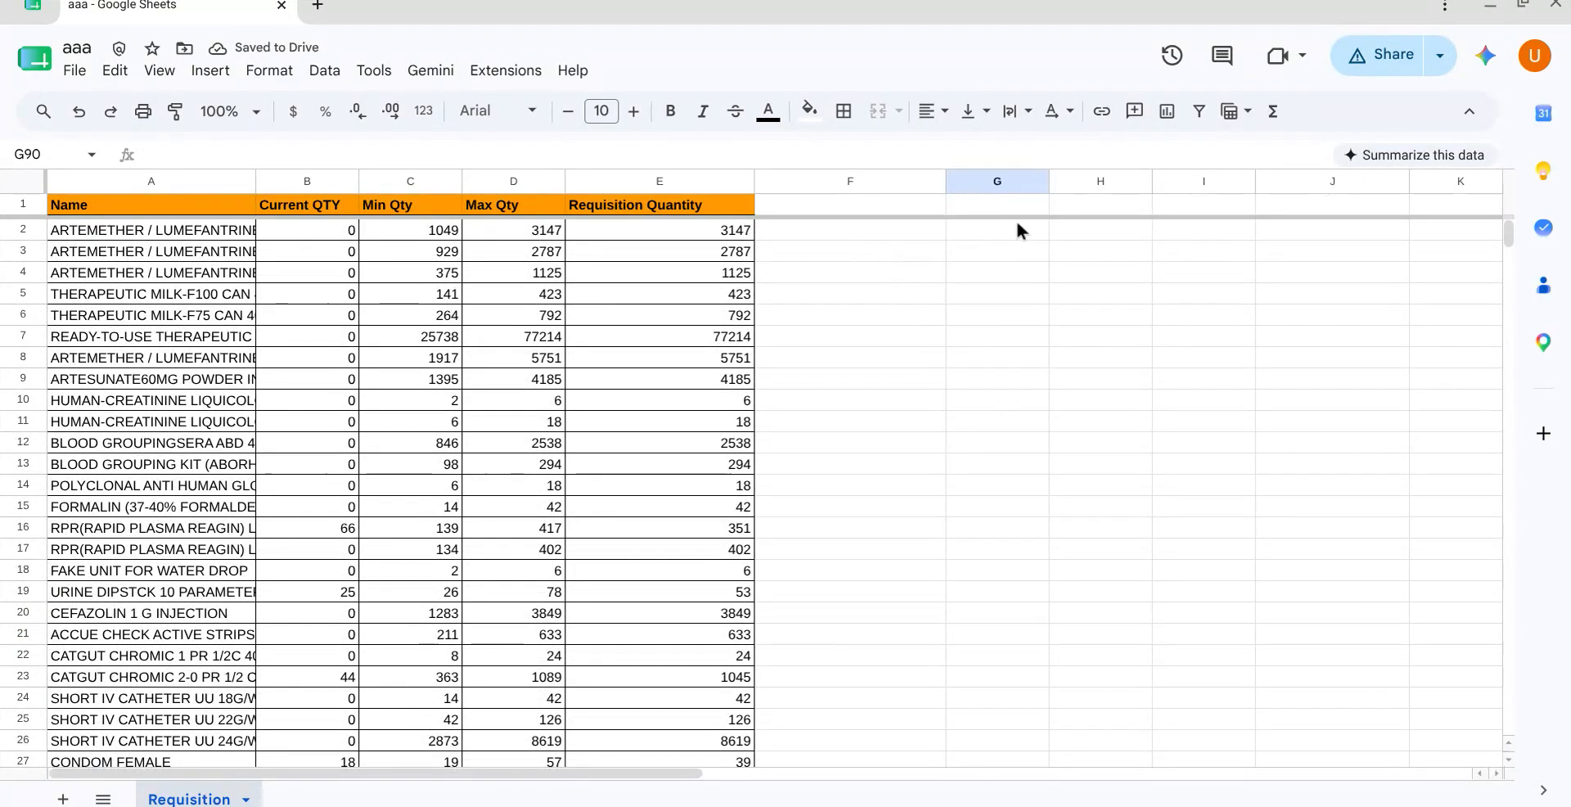
{"action": "left_click", "coordinate": [991, 235]}
{"action": "type", "text": "="}
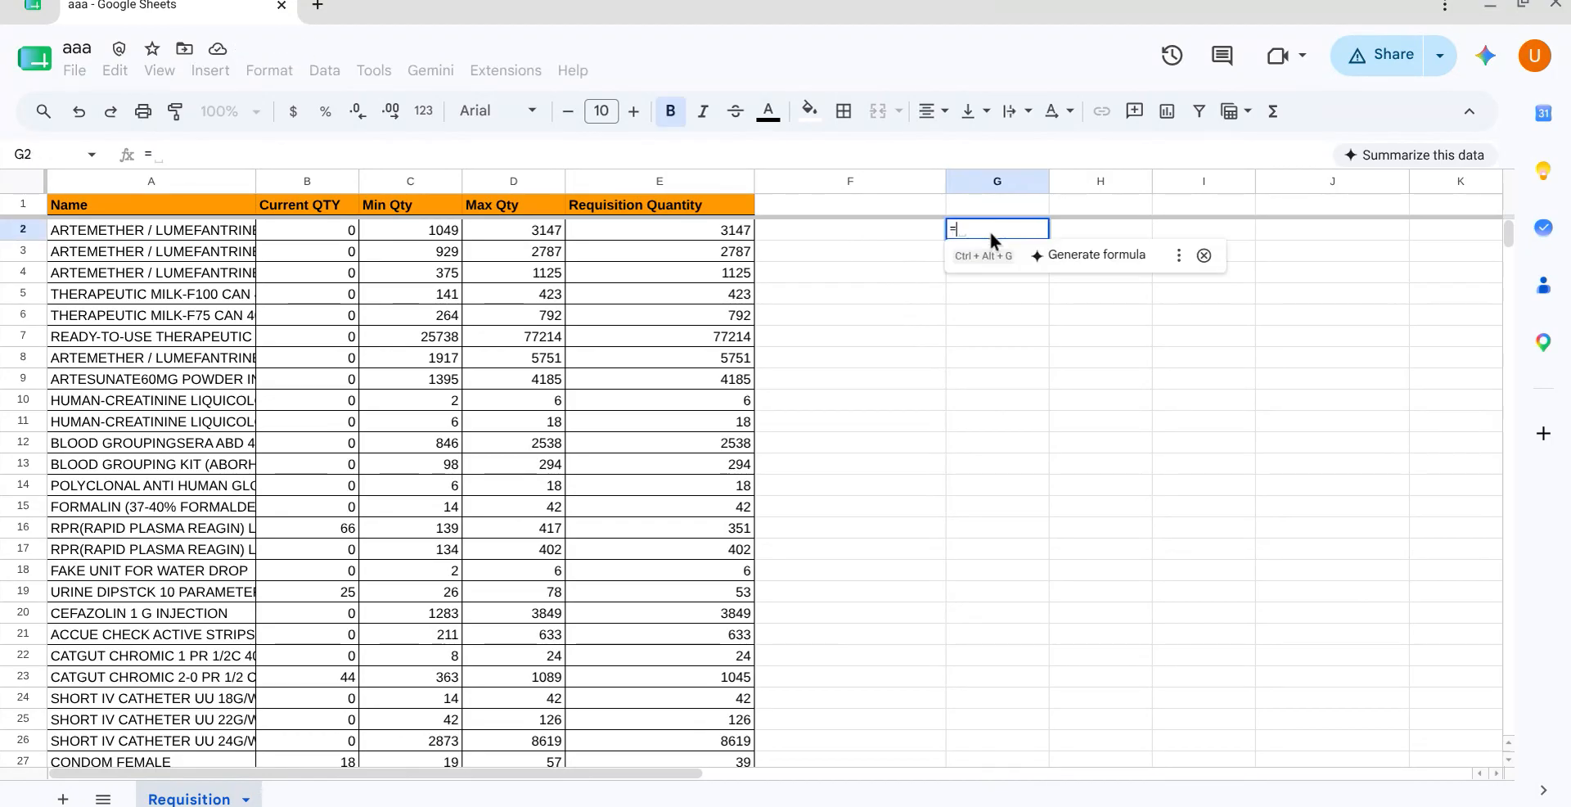
{"action": "type", "text": "fil"}
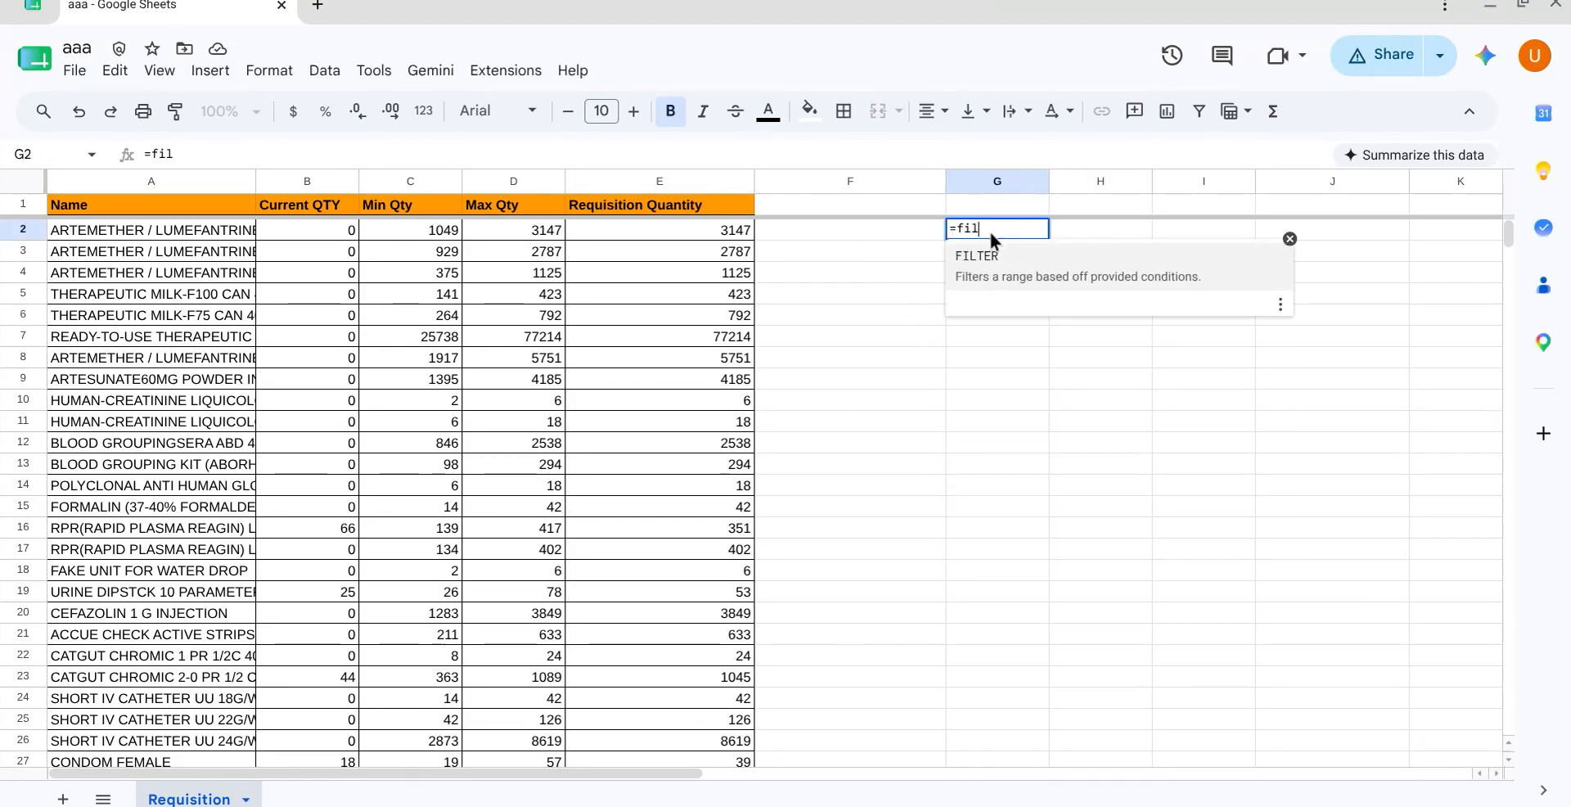
{"action": "key", "text": "Tab"}
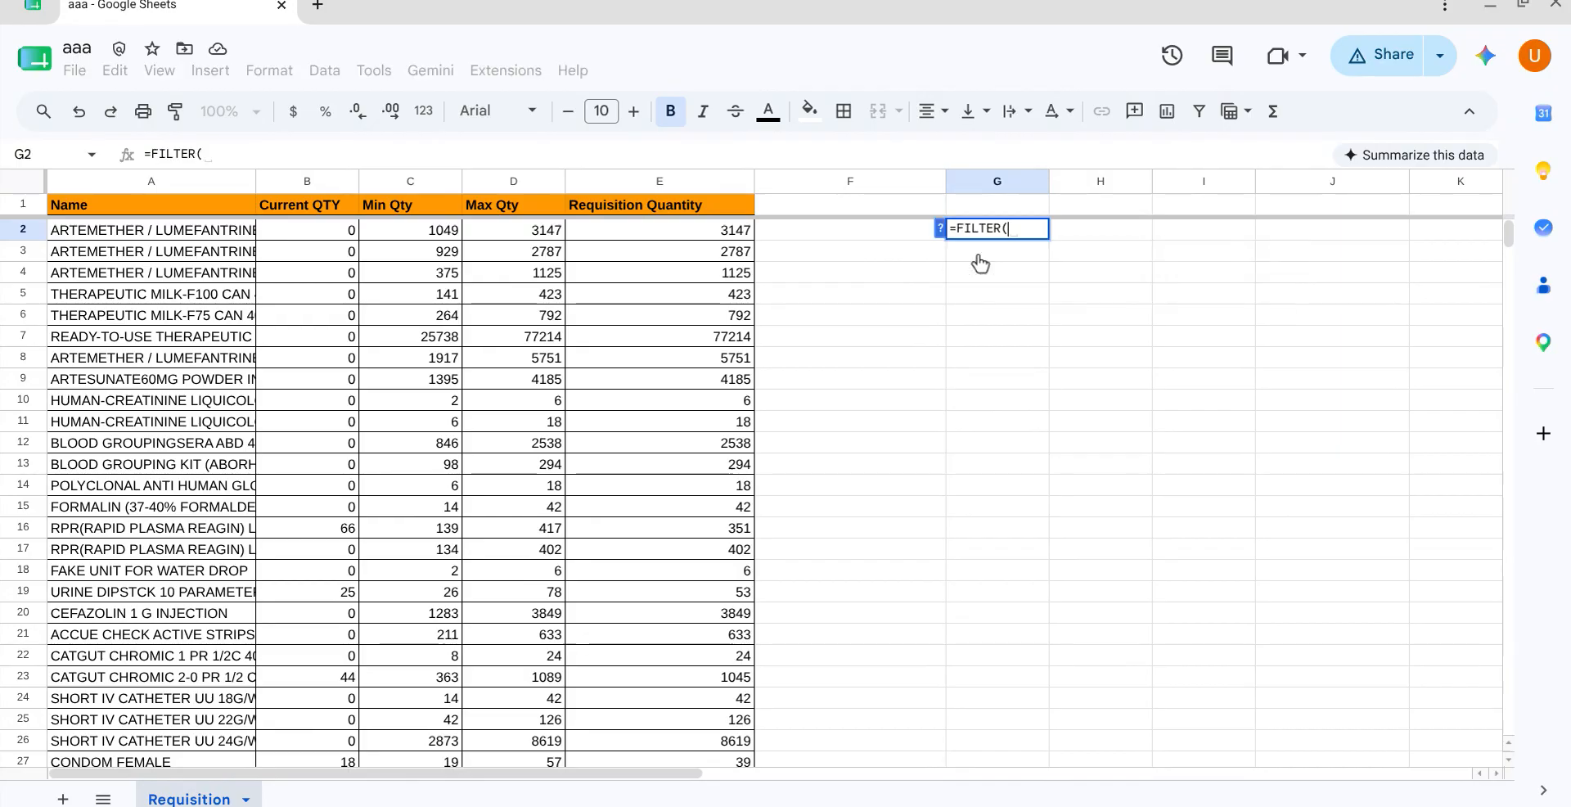
{"action": "left_click_drag", "start_coordinate": [74, 239], "coordinate": [708, 226]}
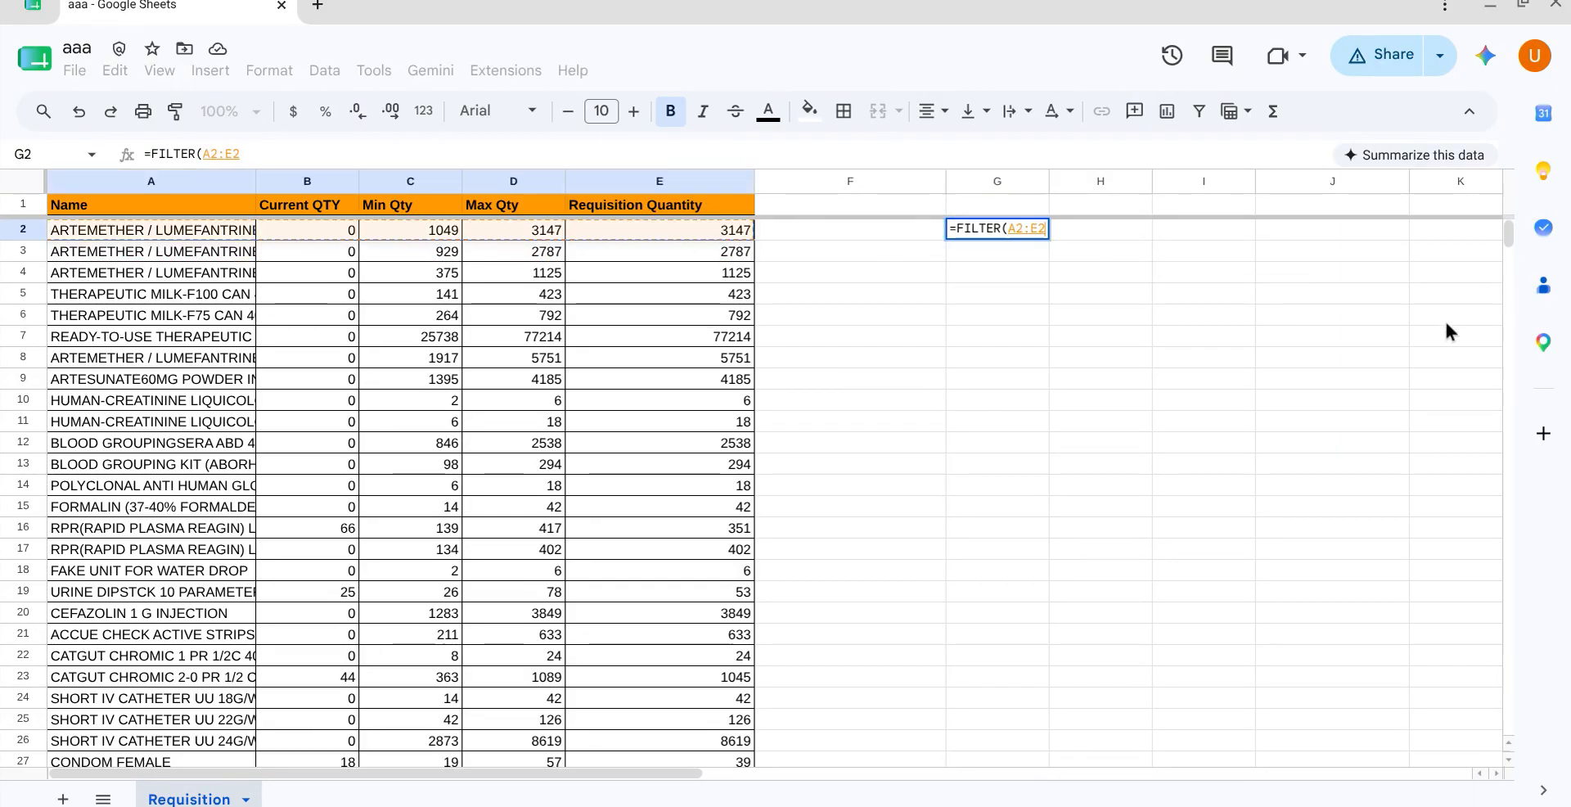
{"action": "key", "text": "BackSpace"}
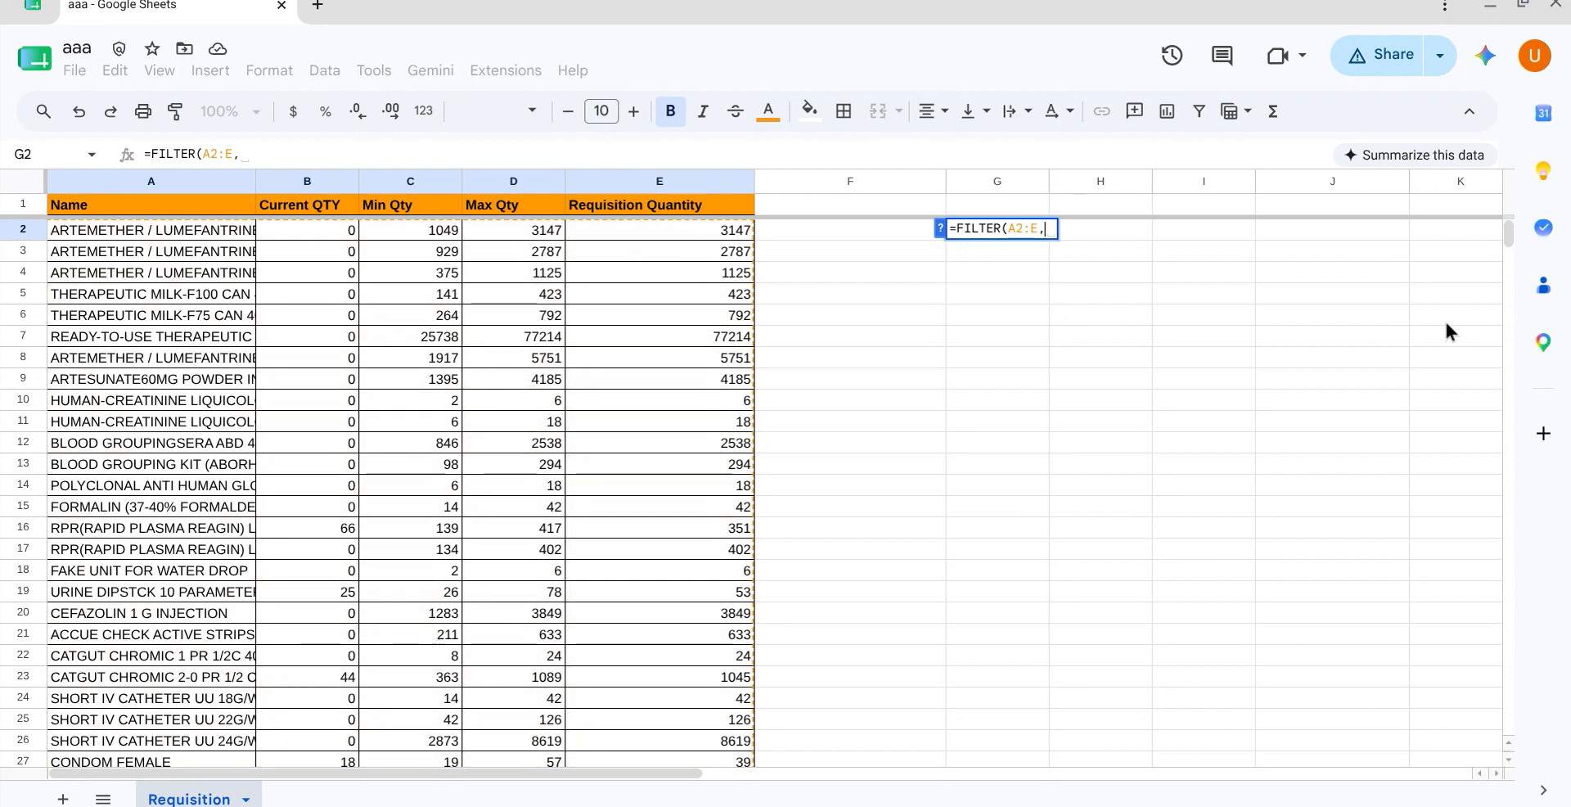
Complete the G2 FILTER formula with the condition b2:b=0 and enter it
{"action": "type", "text": ", "}
{"action": "type", "text": "b"}
{"action": "type", "text": "2:"}
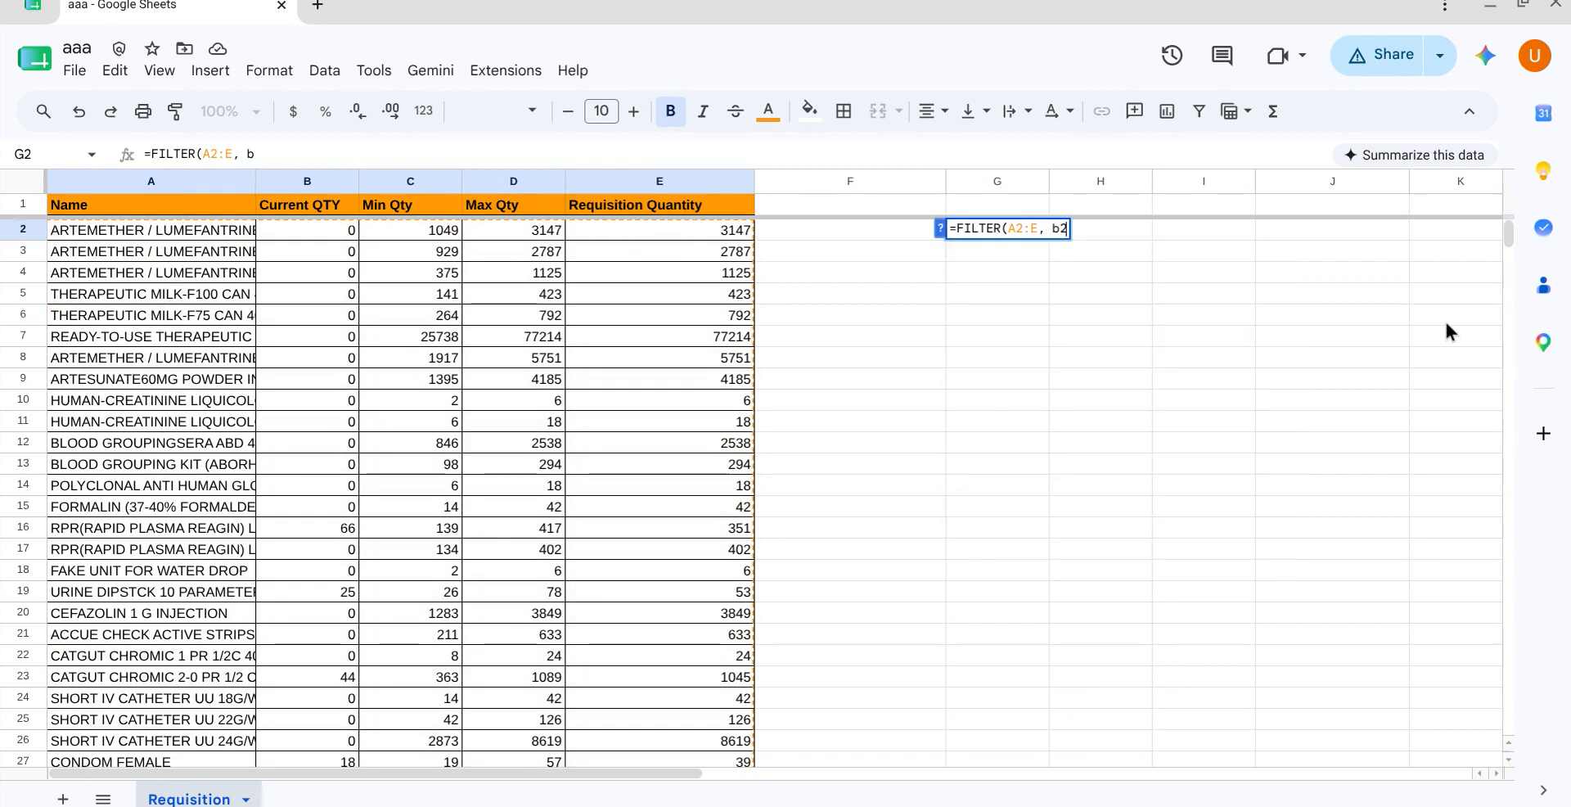
{"action": "type", "text": "b"}
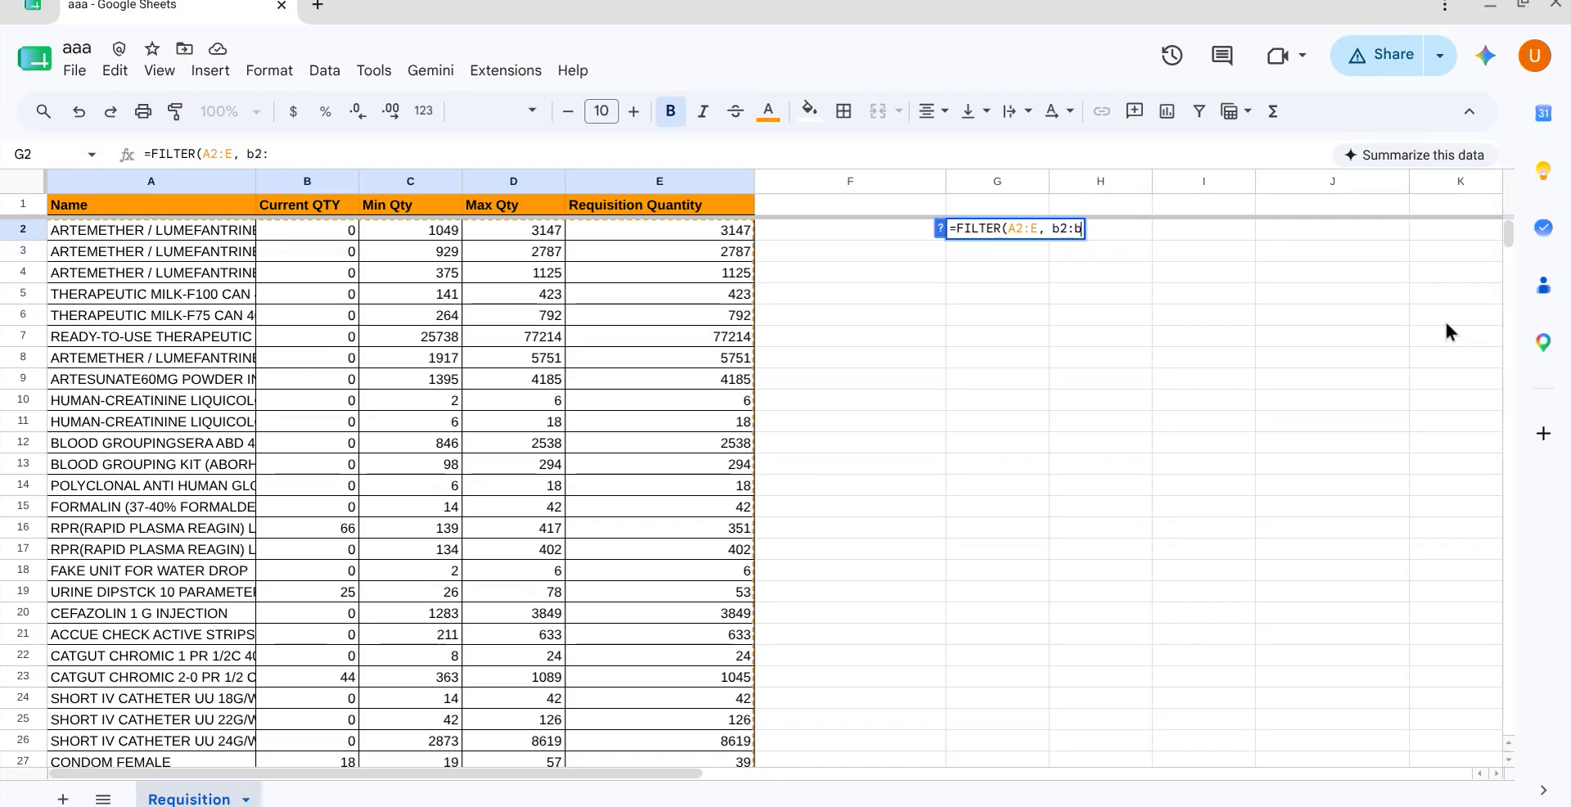
{"action": "type", "text": "="}
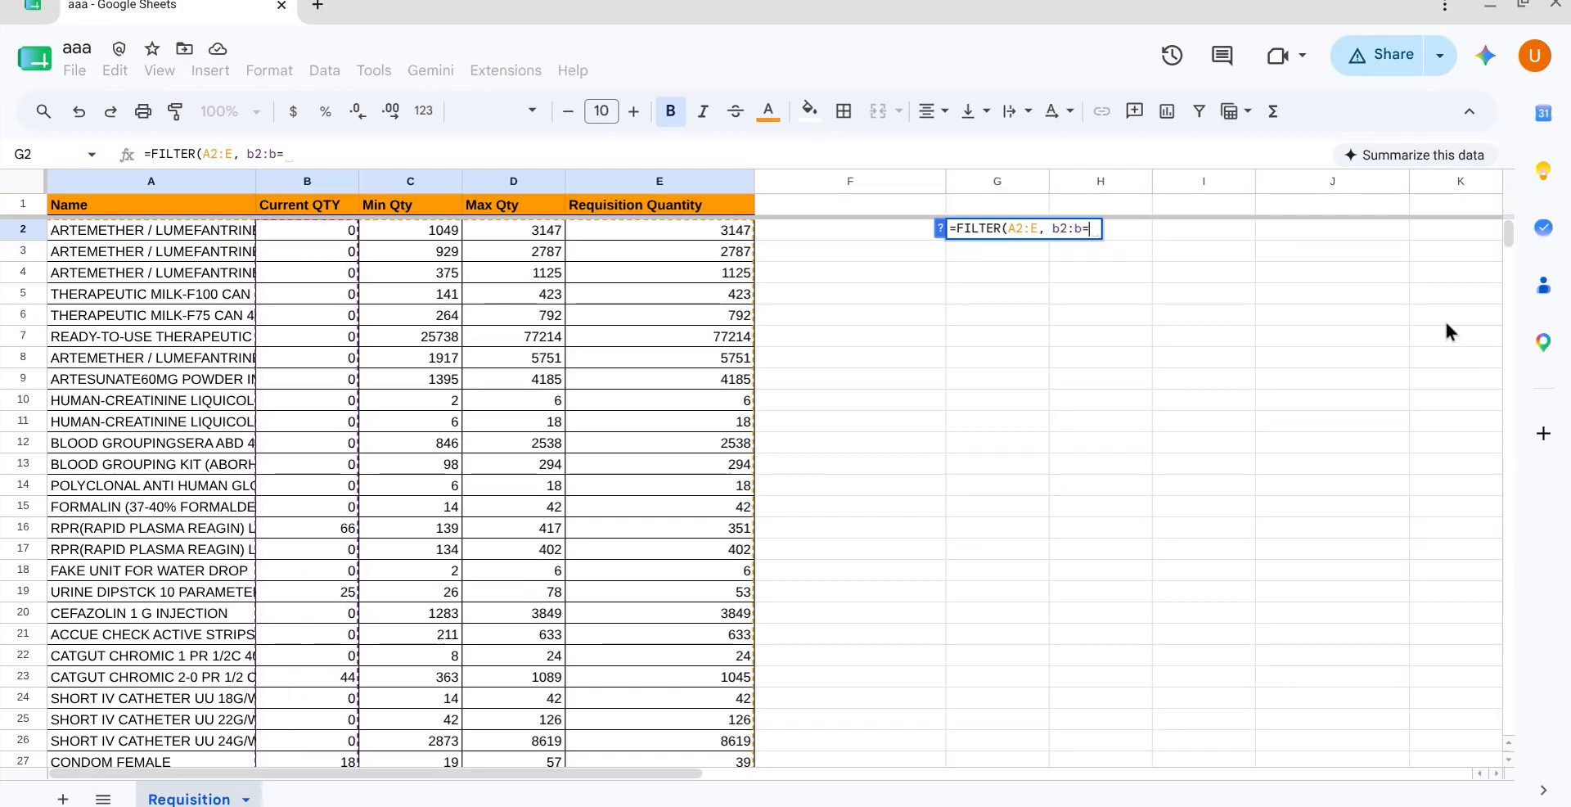
{"action": "type", "text": "0"}
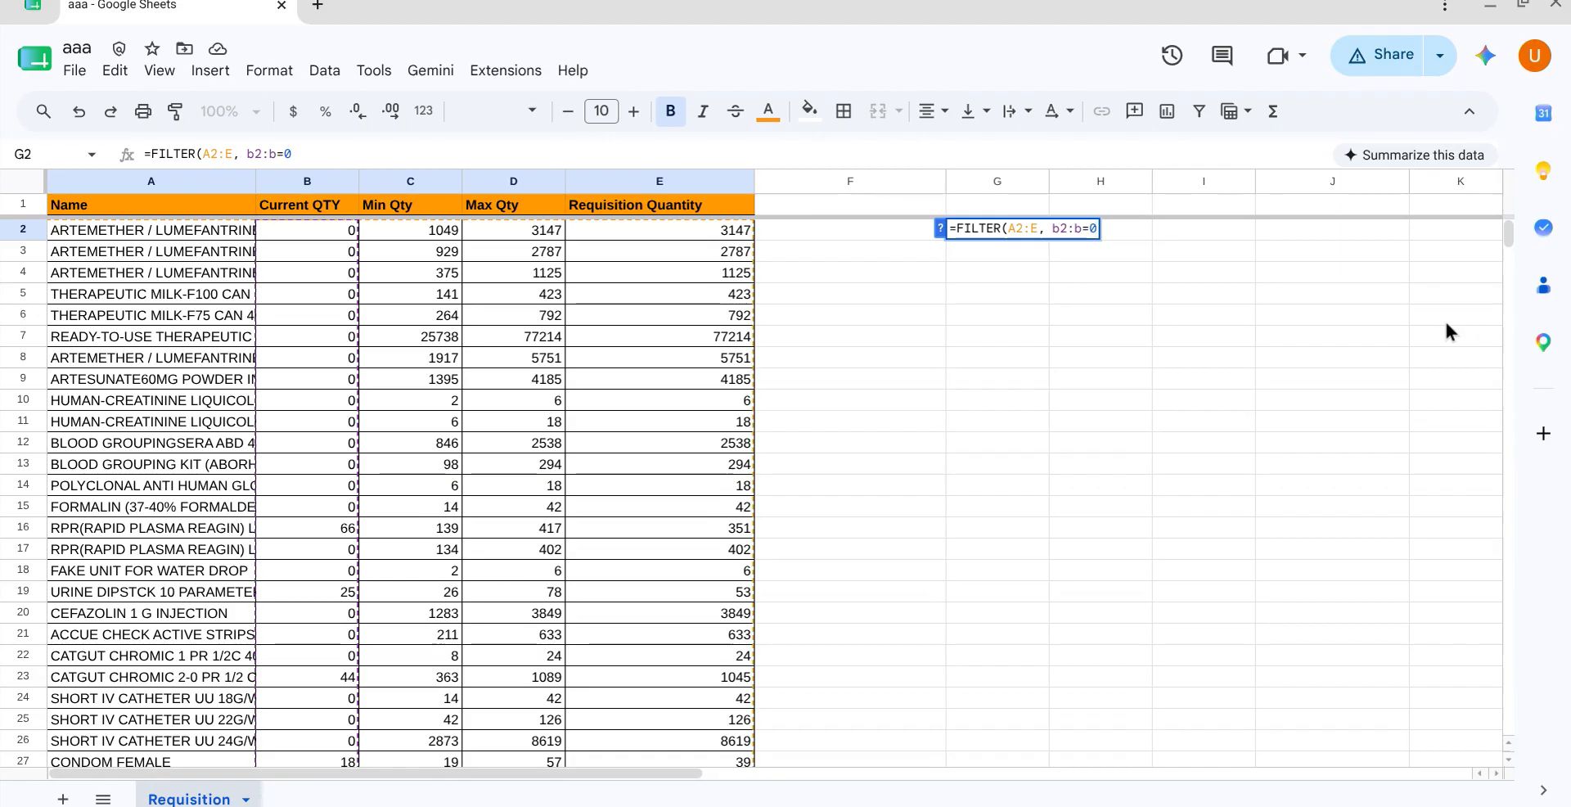
{"action": "type", "text": ")"}
{"action": "key", "text": "Return"}
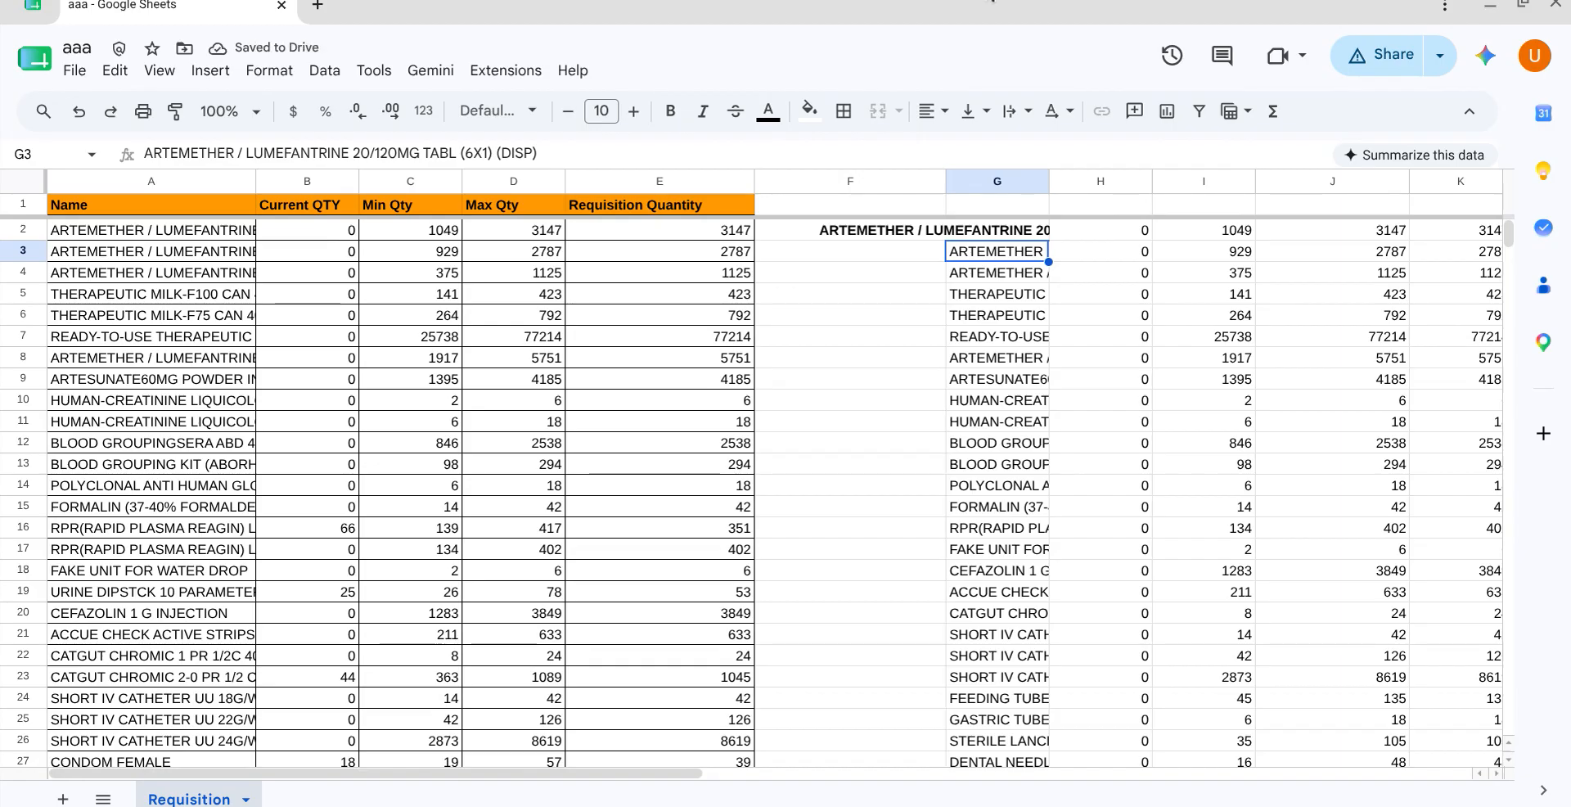
Compare the filtered list starting at G2 with the source rows' Current QTY column and undo the formula entry
{"action": "scroll", "coordinate": [1122, 404], "scroll_direction": "down", "scroll_amount": 2}
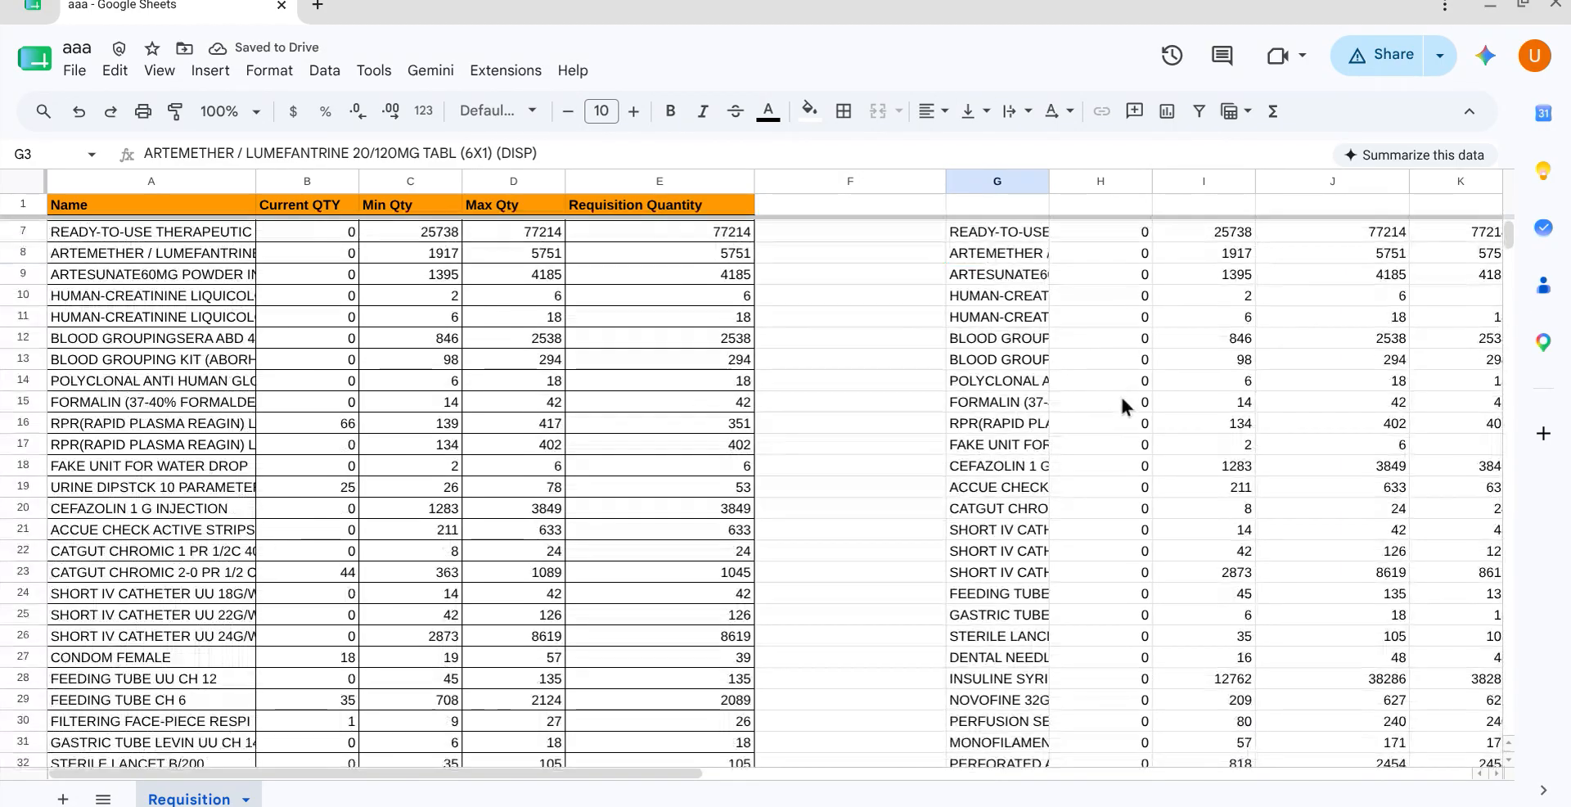
{"action": "scroll", "coordinate": [1125, 404], "scroll_direction": "up", "scroll_amount": 2}
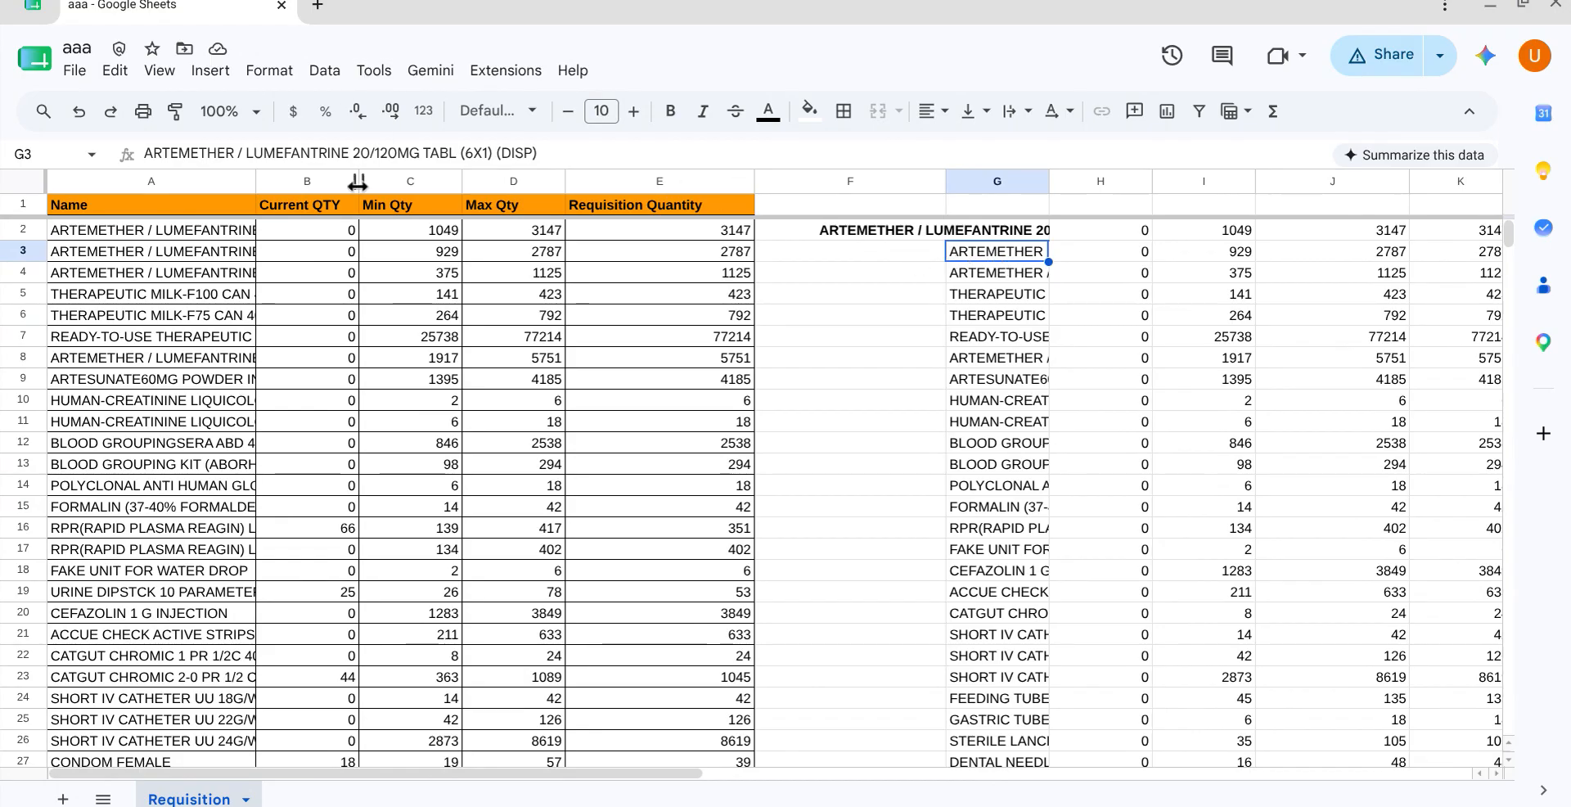
{"action": "scroll", "coordinate": [330, 300], "scroll_direction": "down", "scroll_amount": 1}
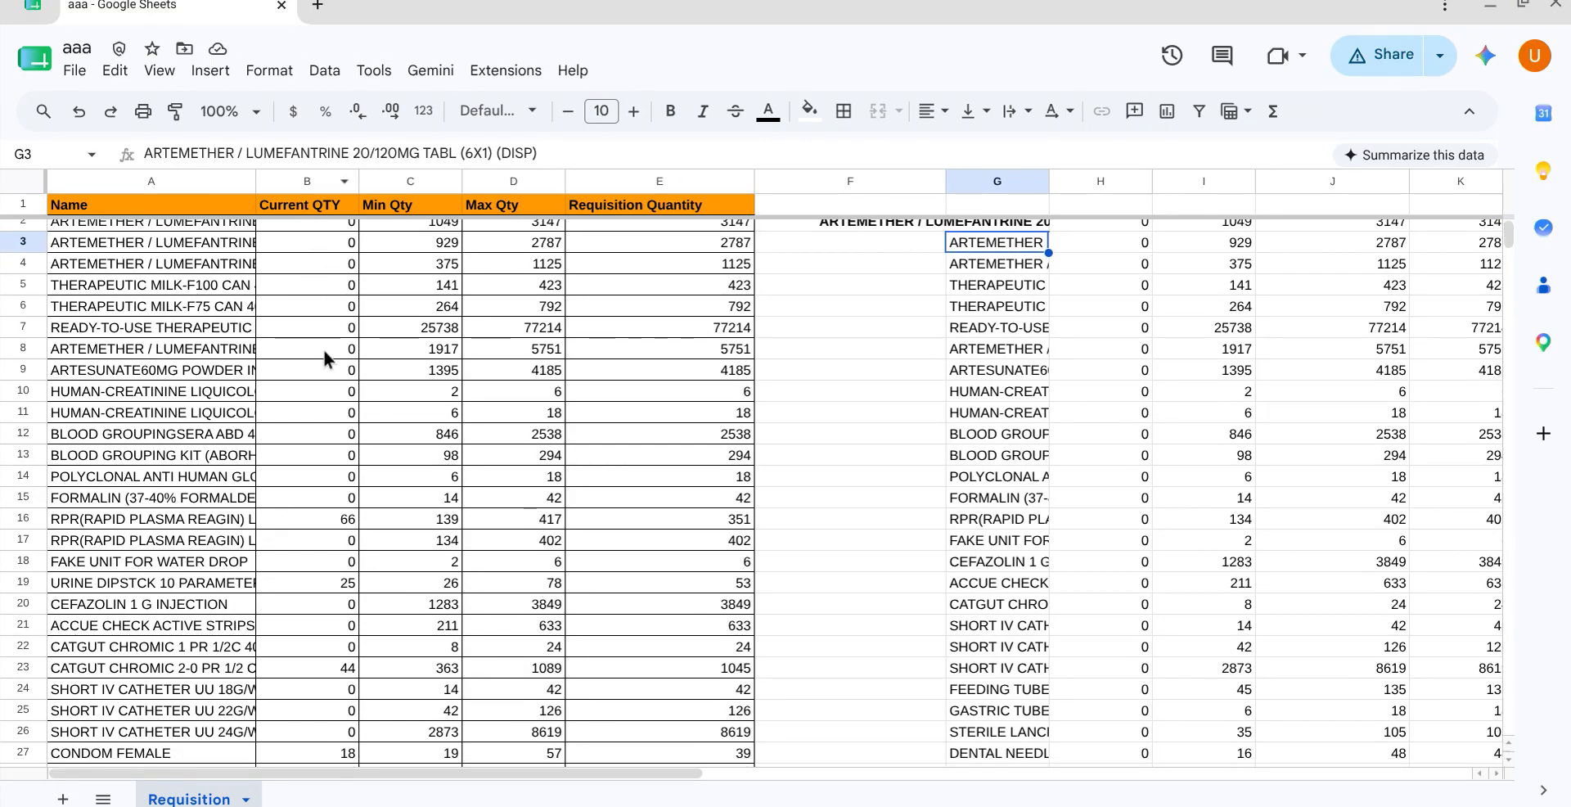
{"action": "scroll", "coordinate": [344, 384], "scroll_direction": "down", "scroll_amount": 2}
{"action": "scroll", "coordinate": [213, 295], "scroll_direction": "up", "scroll_amount": 1}
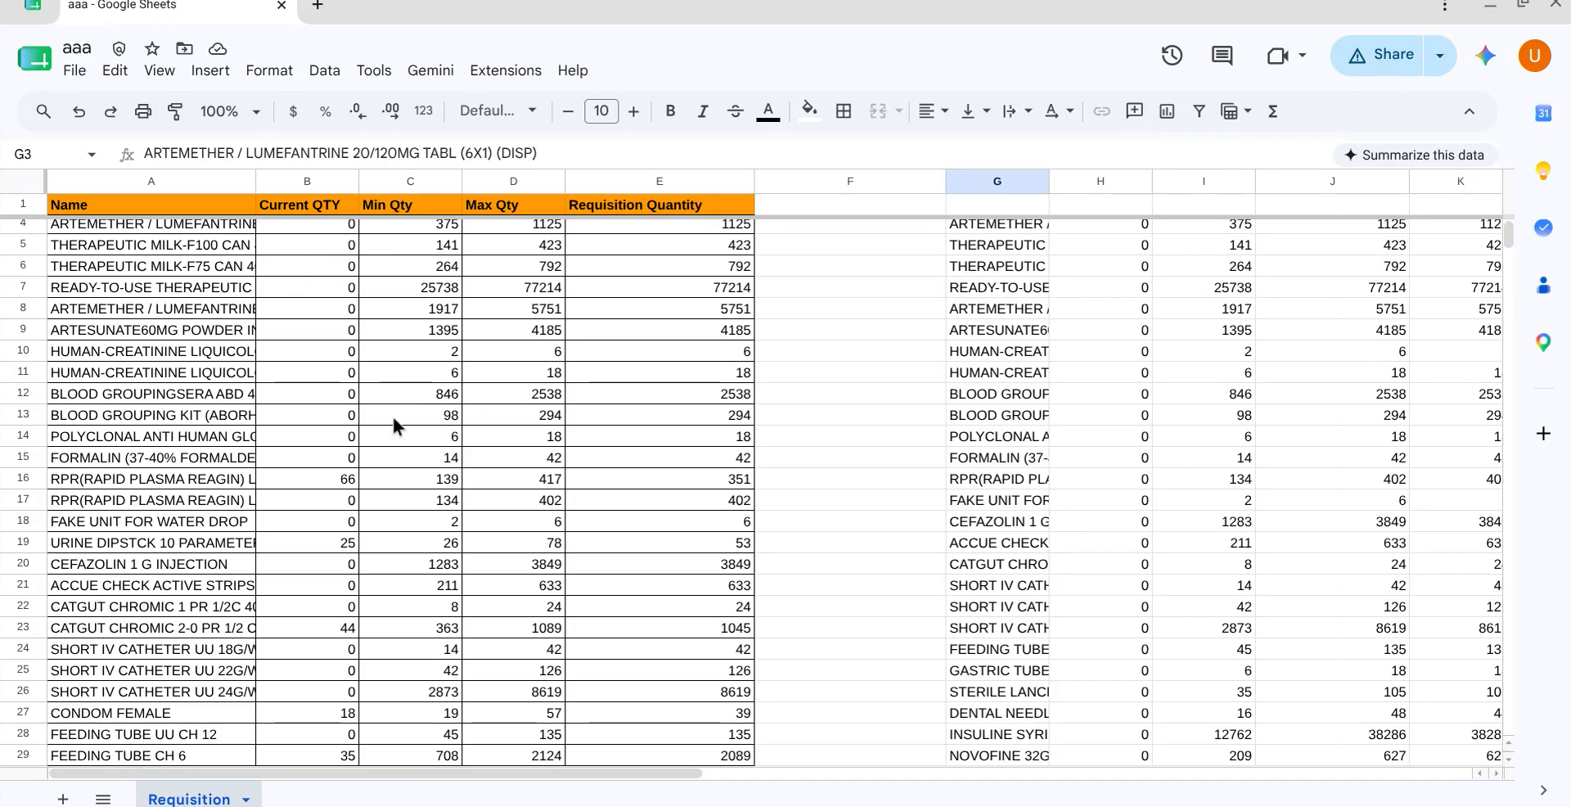
{"action": "scroll", "coordinate": [1426, 463], "scroll_direction": "down", "scroll_amount": 1}
{"action": "scroll", "coordinate": [1264, 455], "scroll_direction": "up", "scroll_amount": 2}
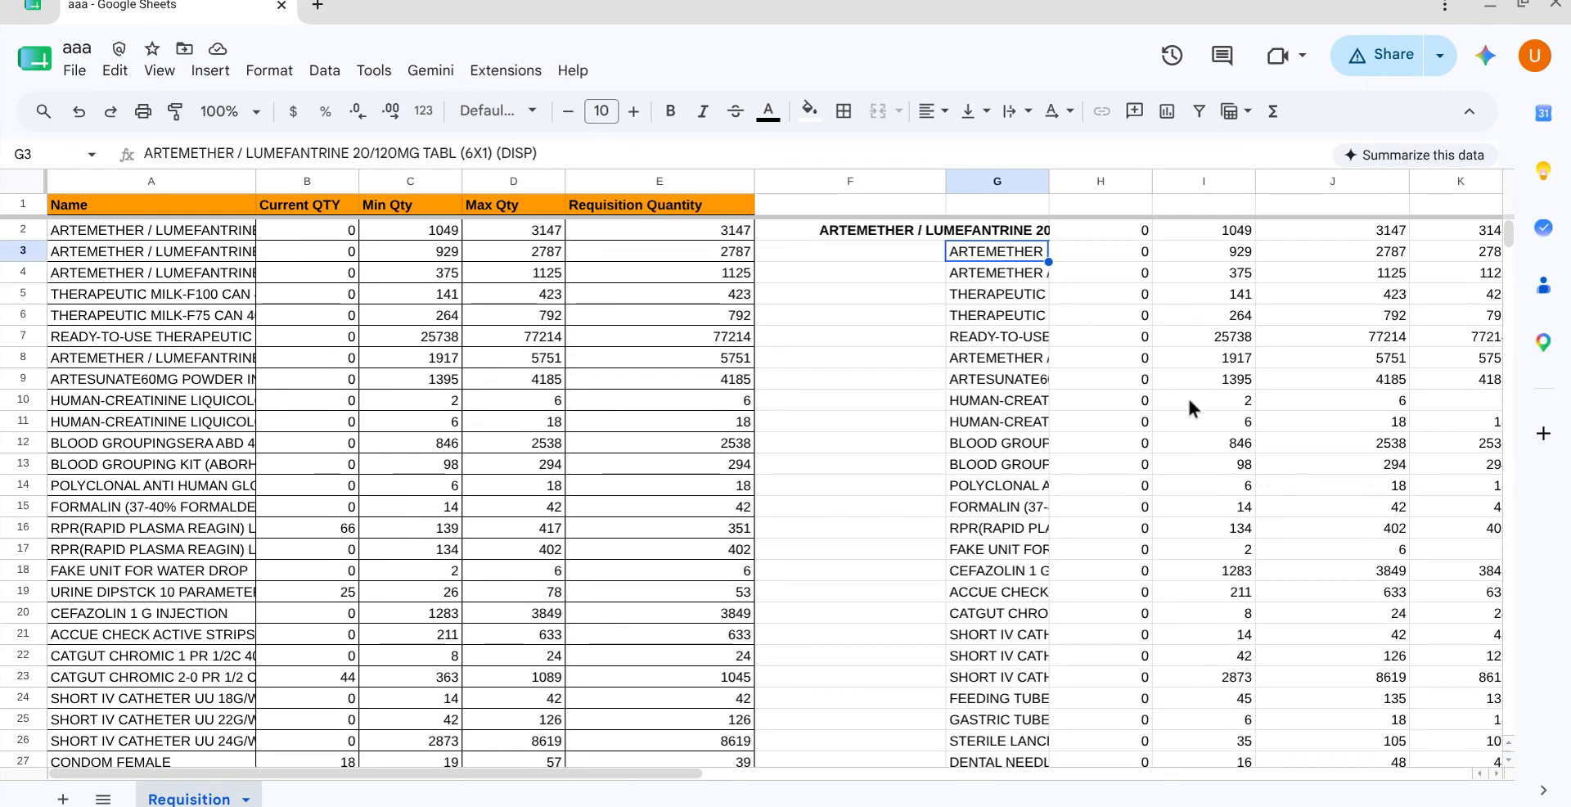
{"action": "key", "text": "ctrl+z"}
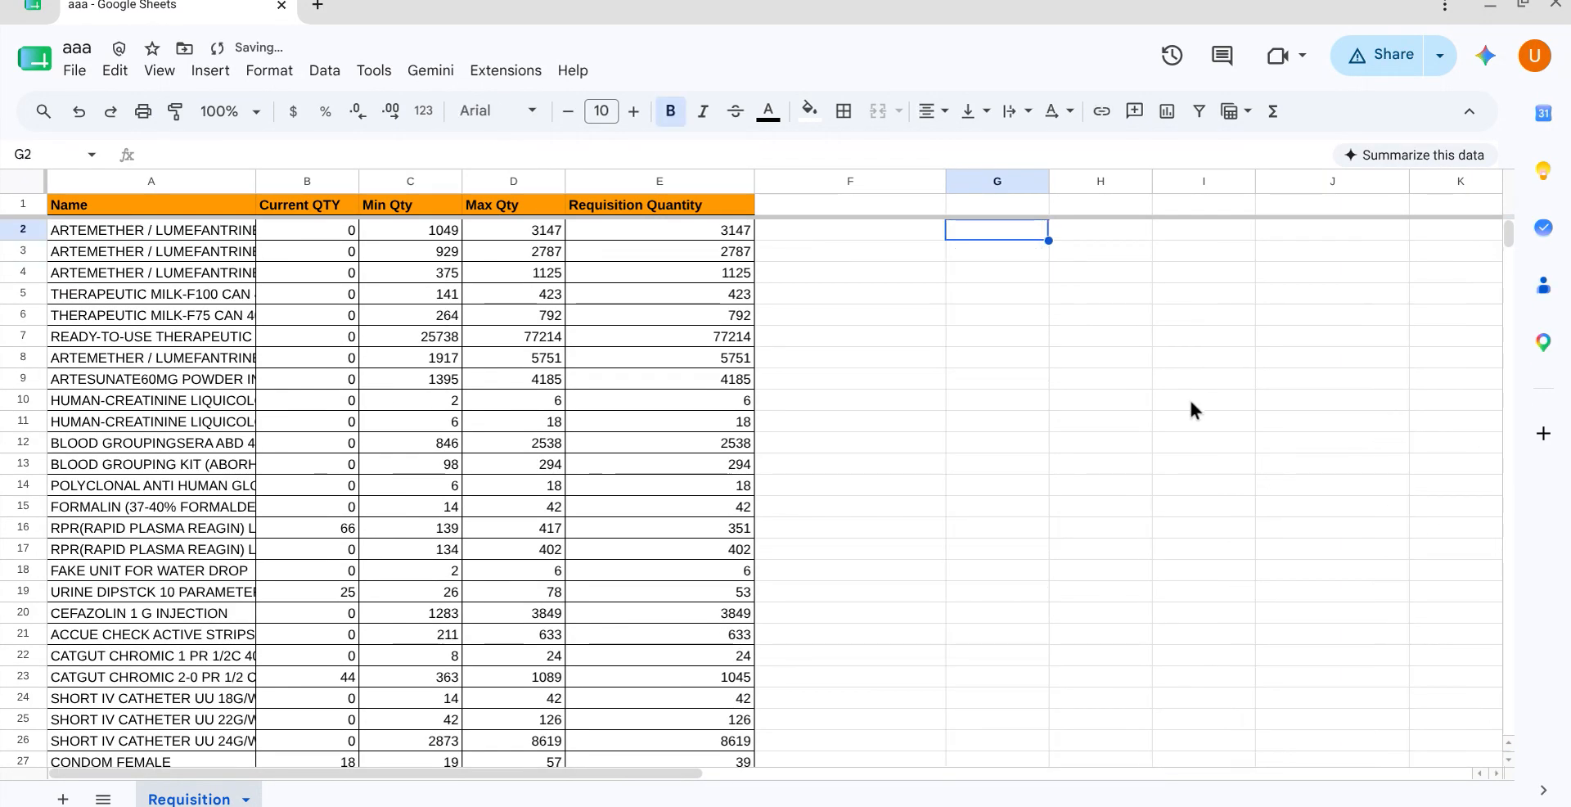
Start a FILTER formula in cell G4 with the open-ended range a2:e as its data source
{"action": "left_click", "coordinate": [976, 270]}
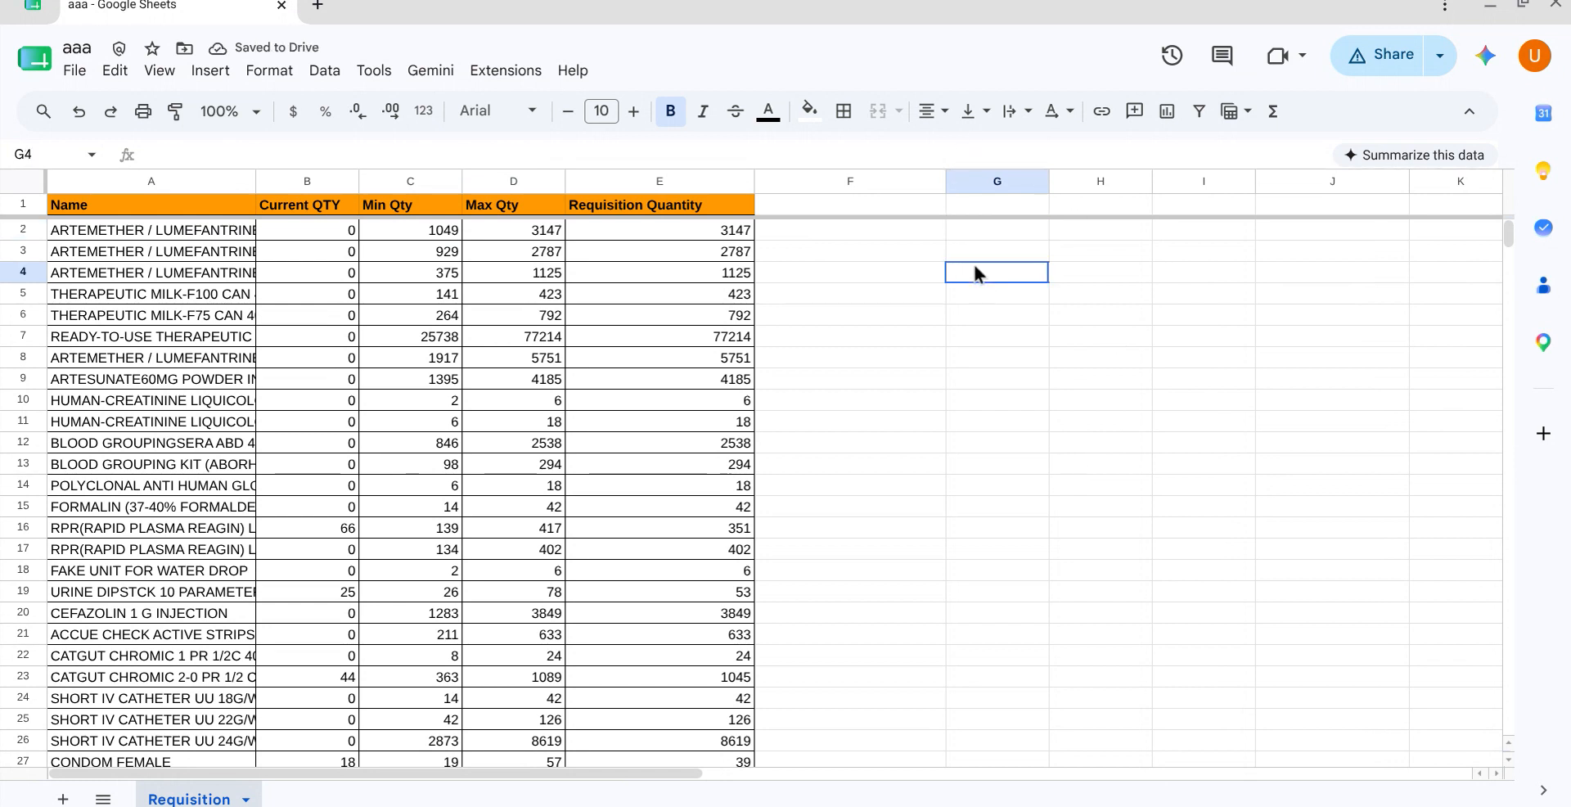
{"action": "type", "text": "=filt"}
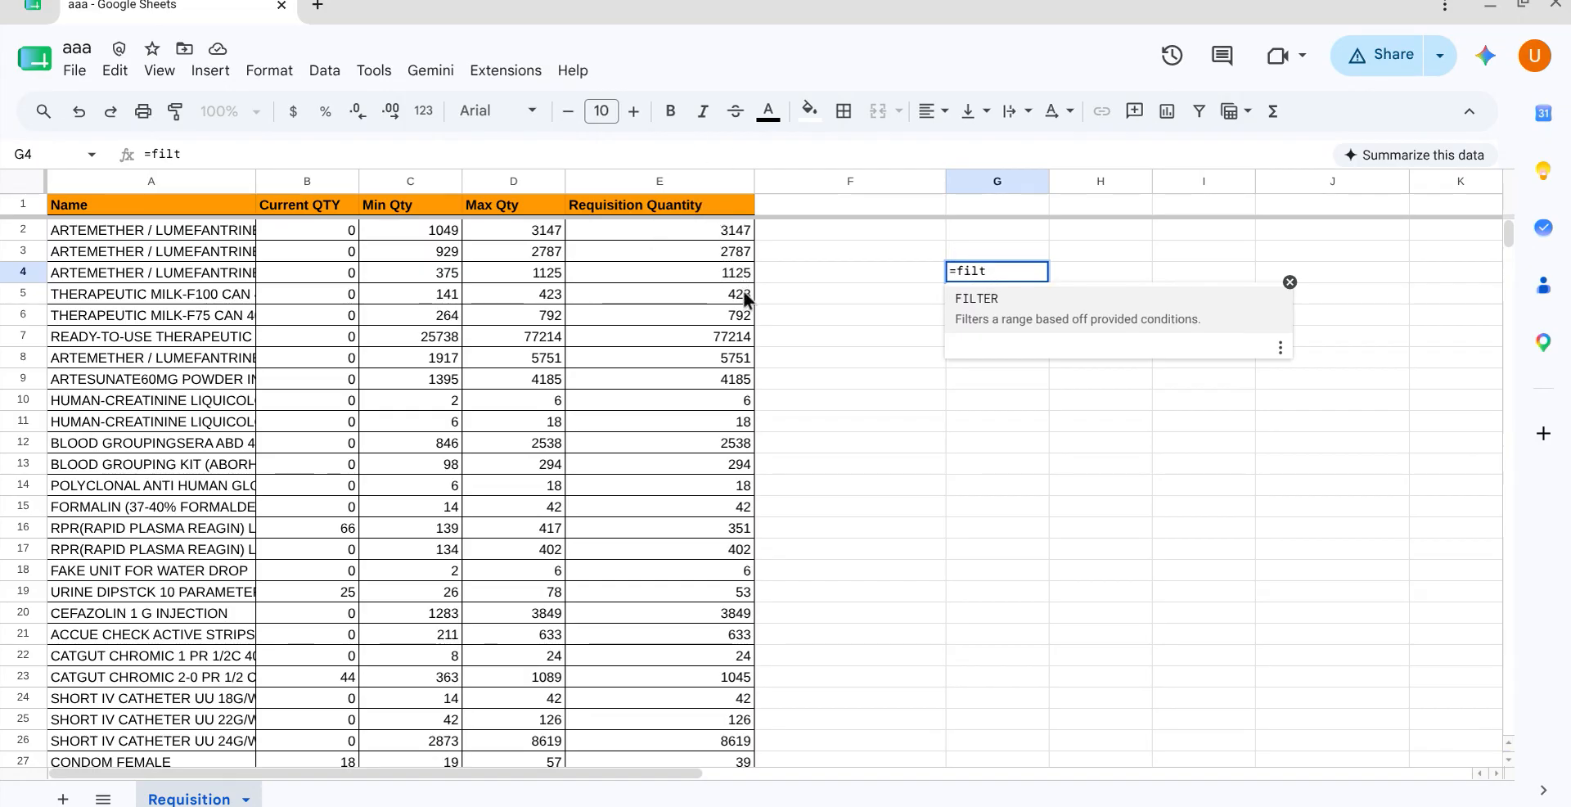
{"action": "left_click", "coordinate": [1010, 309]}
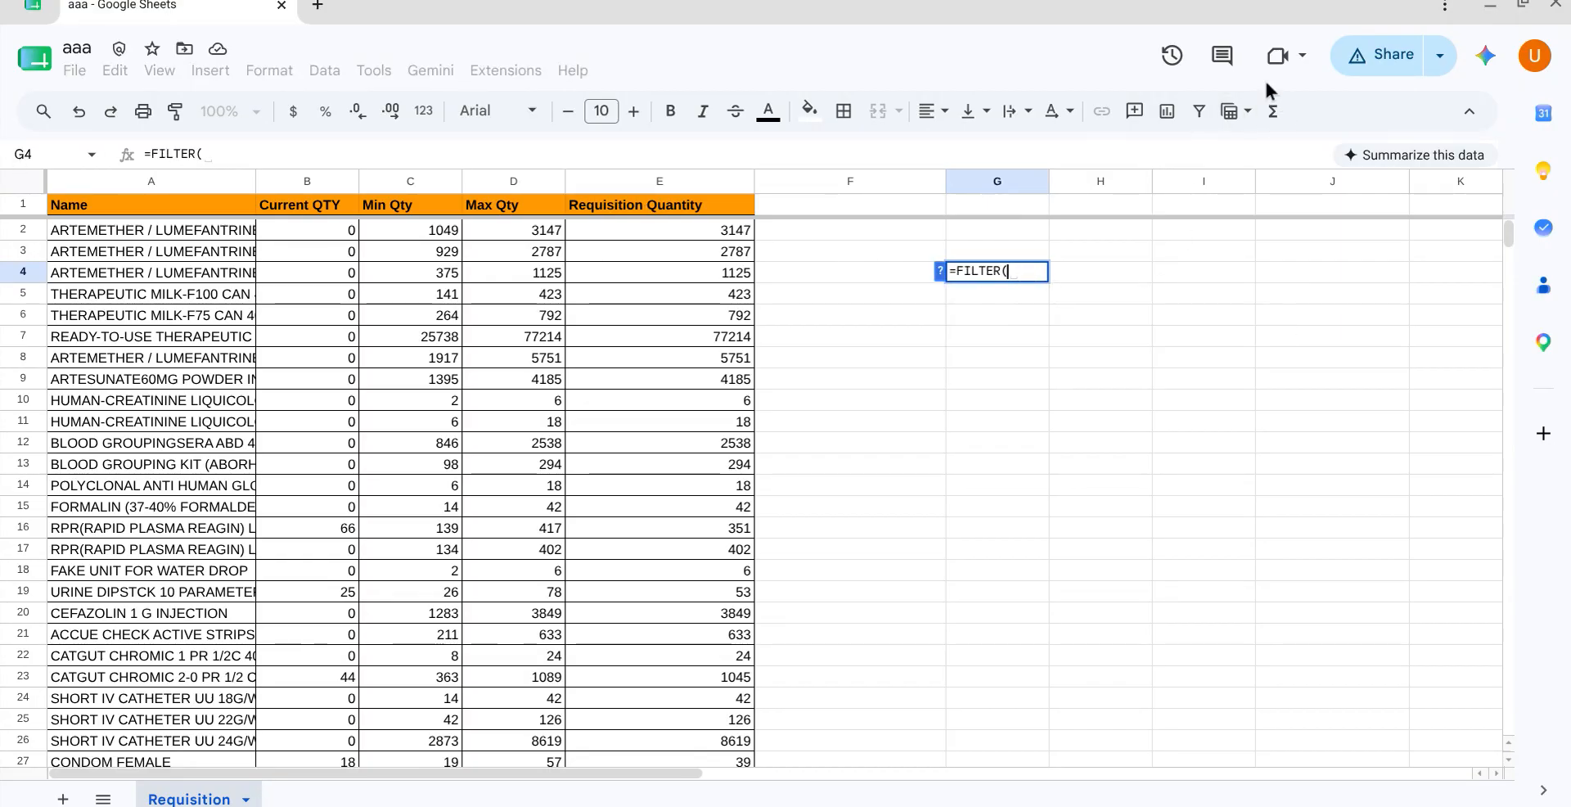
{"action": "type", "text": "a"}
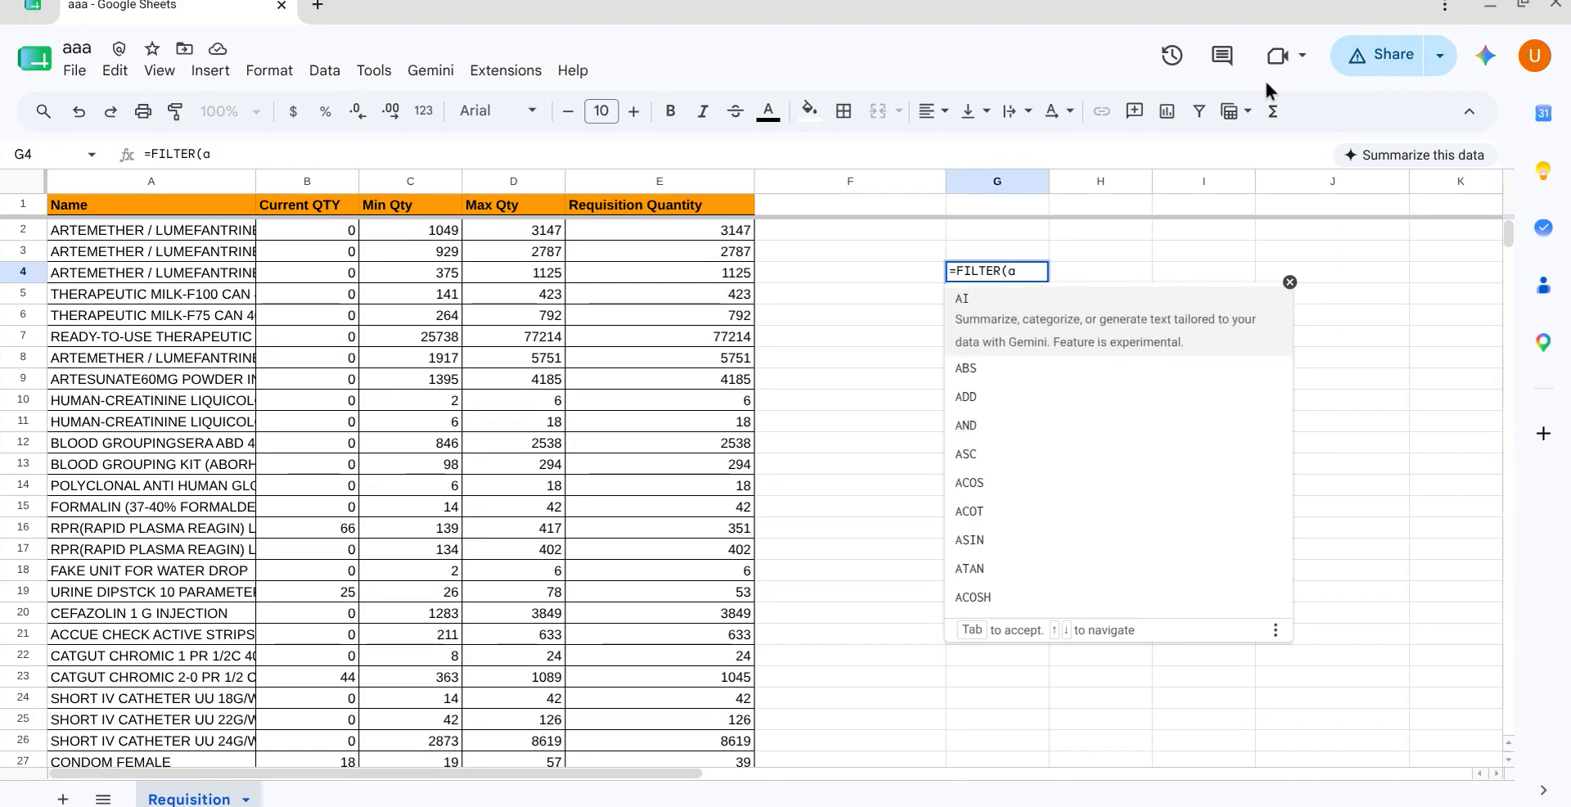
{"action": "type", "text": "2:"}
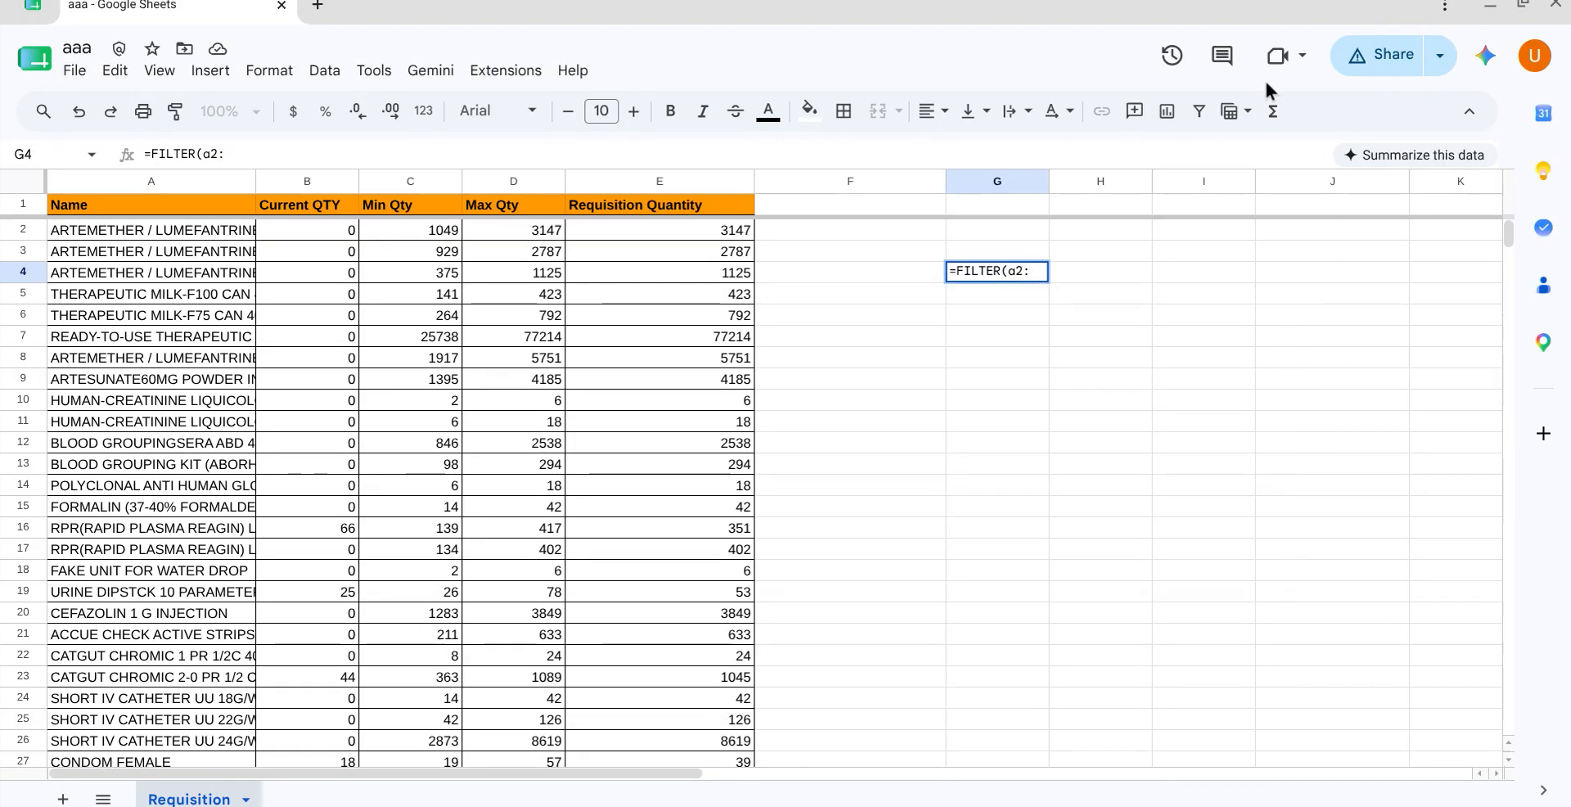
{"action": "type", "text": "a"}
{"action": "key", "text": "BackSpace"}
{"action": "type", "text": "e"}
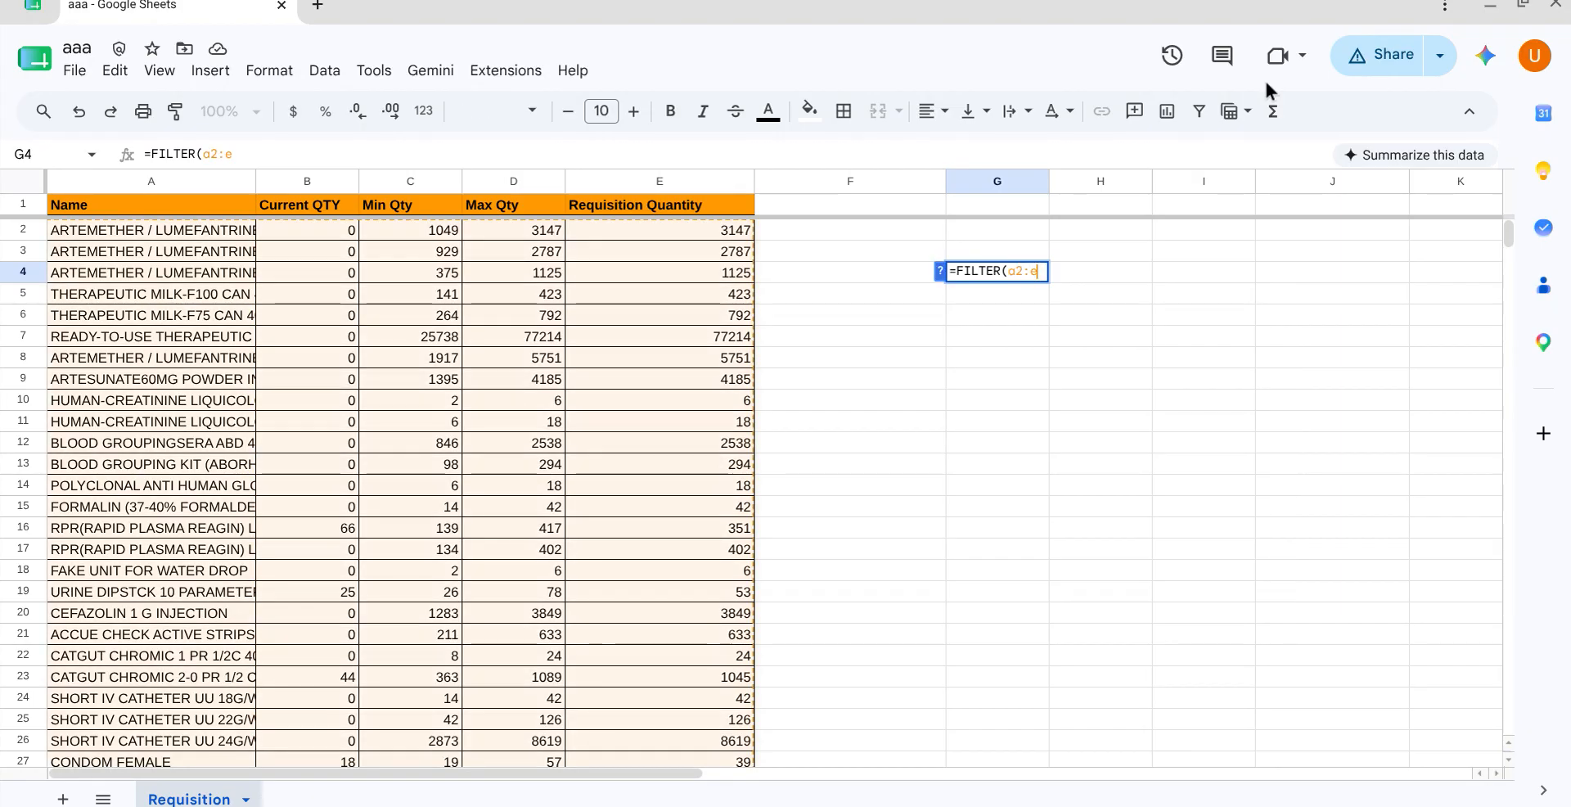
{"action": "type", "text": ", "}
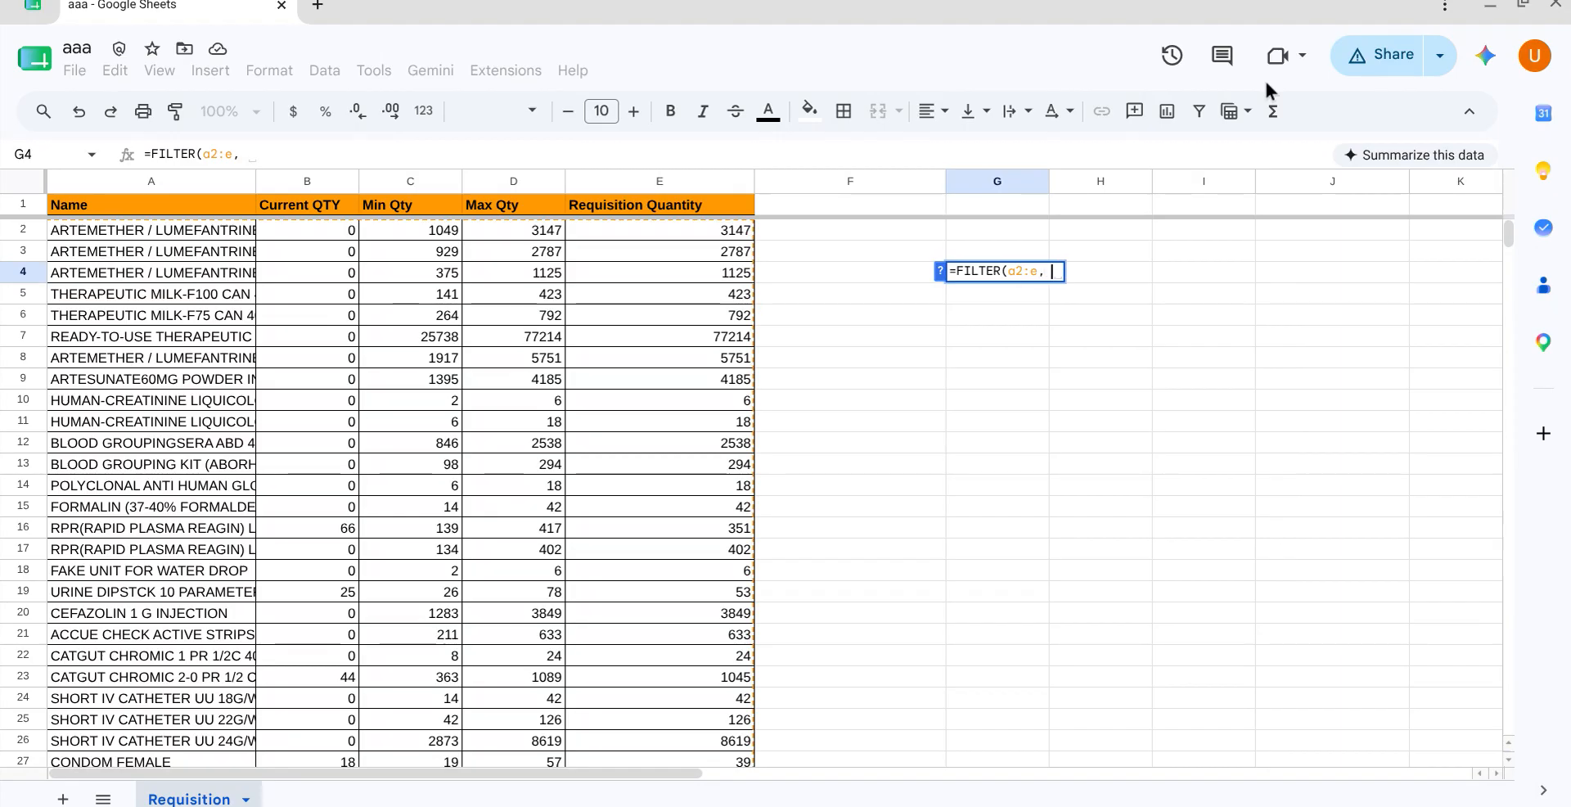
Complete the G4 FILTER formula with the condition e2:e > 100 and enter it
{"action": "type", "text": "e"}
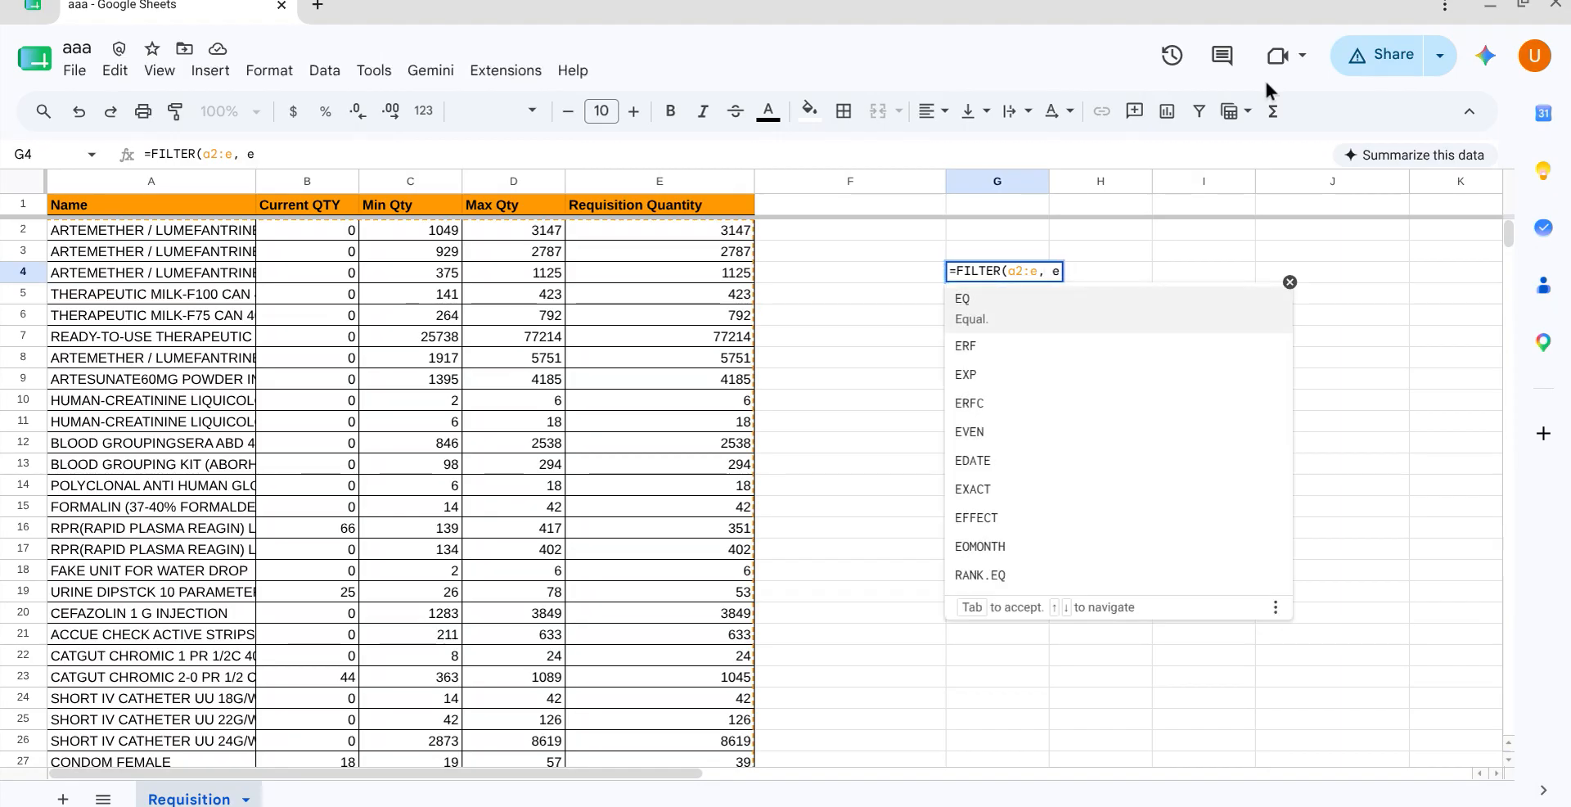
{"action": "type", "text": "2:e"}
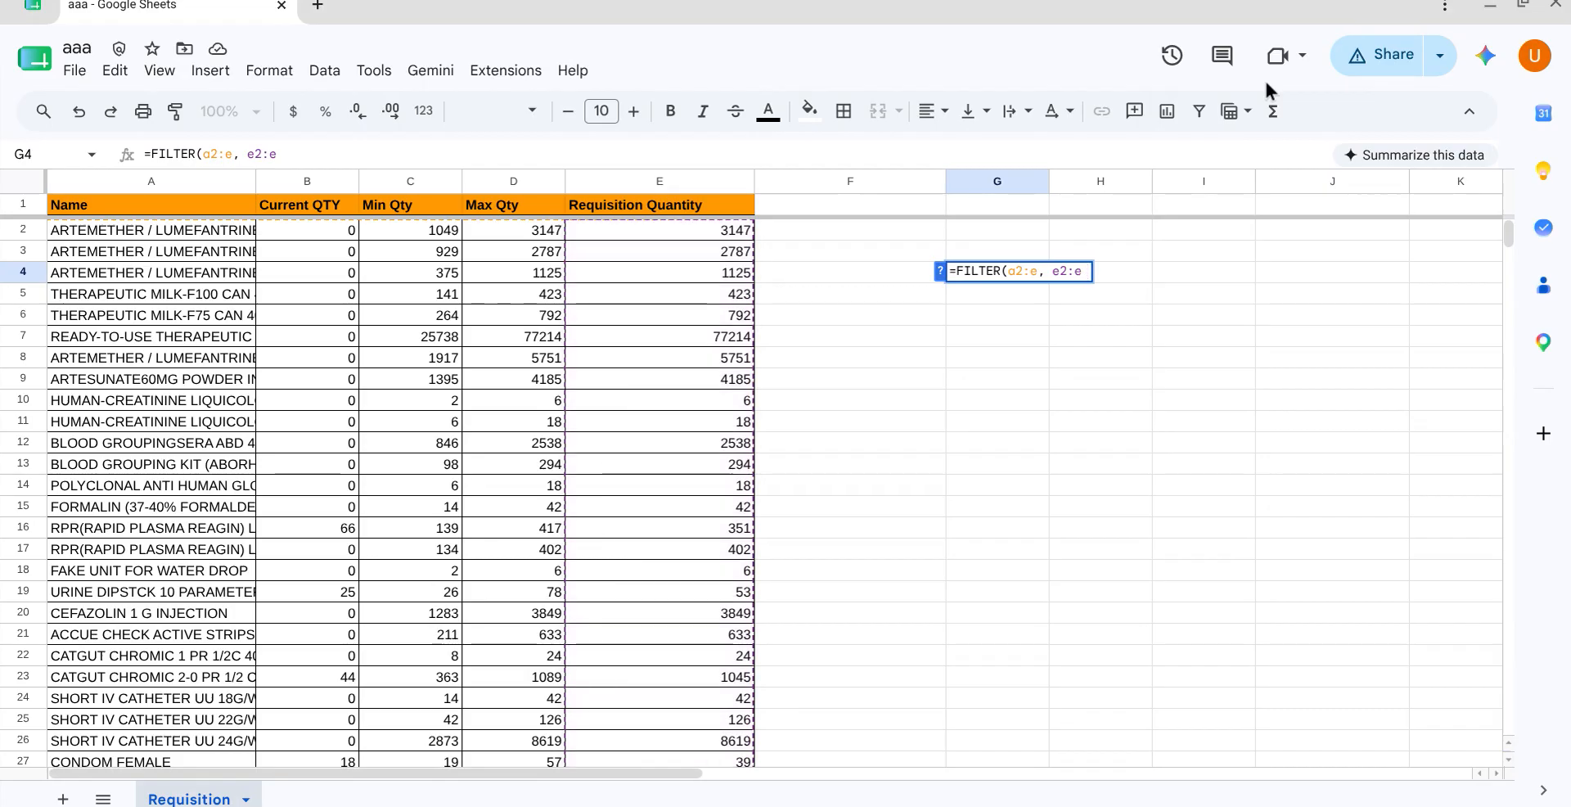
{"action": "type", "text": ">"}
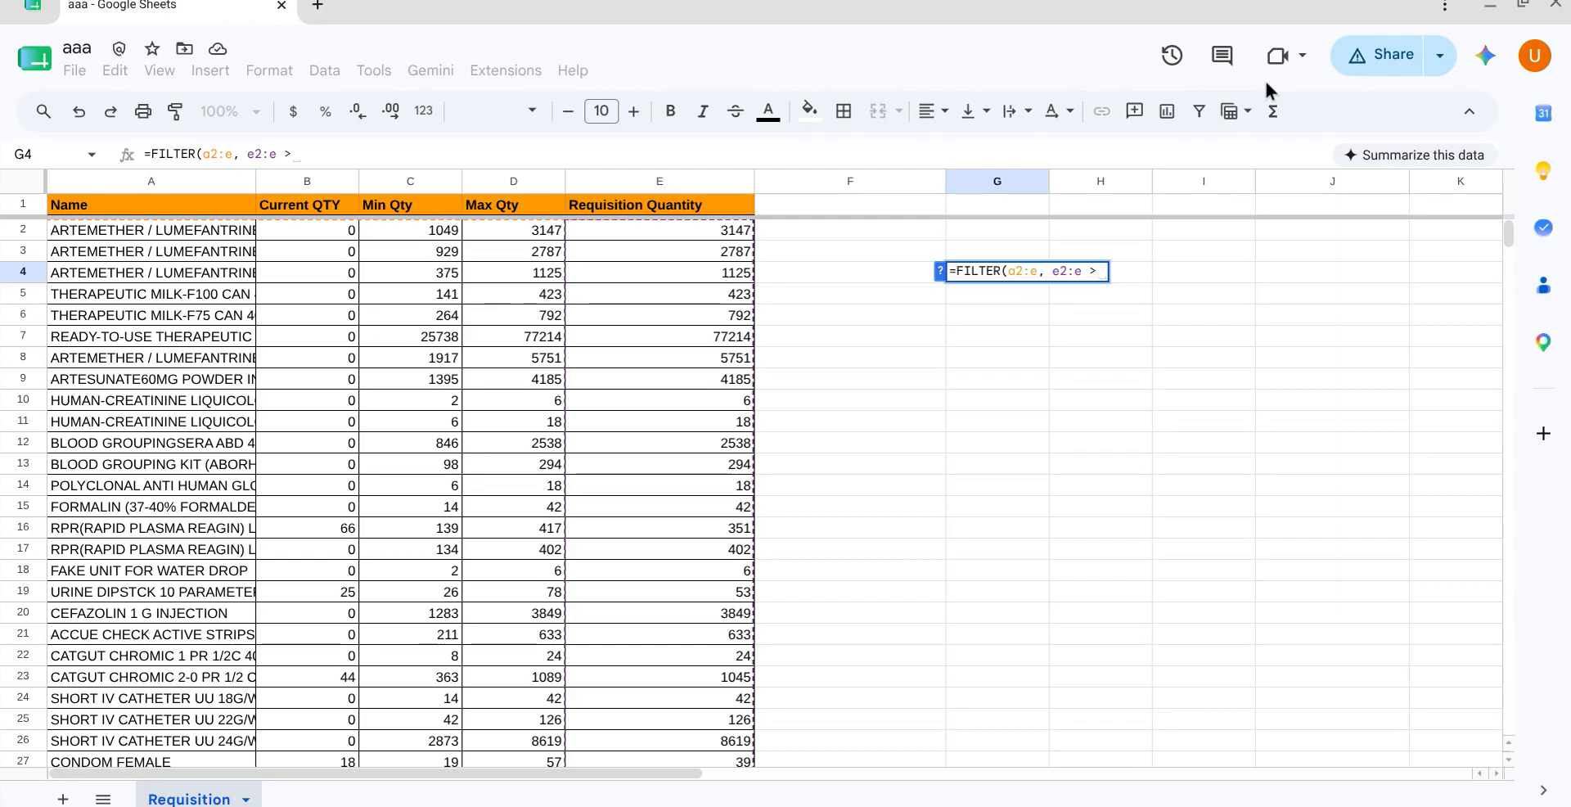
{"action": "type", "text": " 100"}
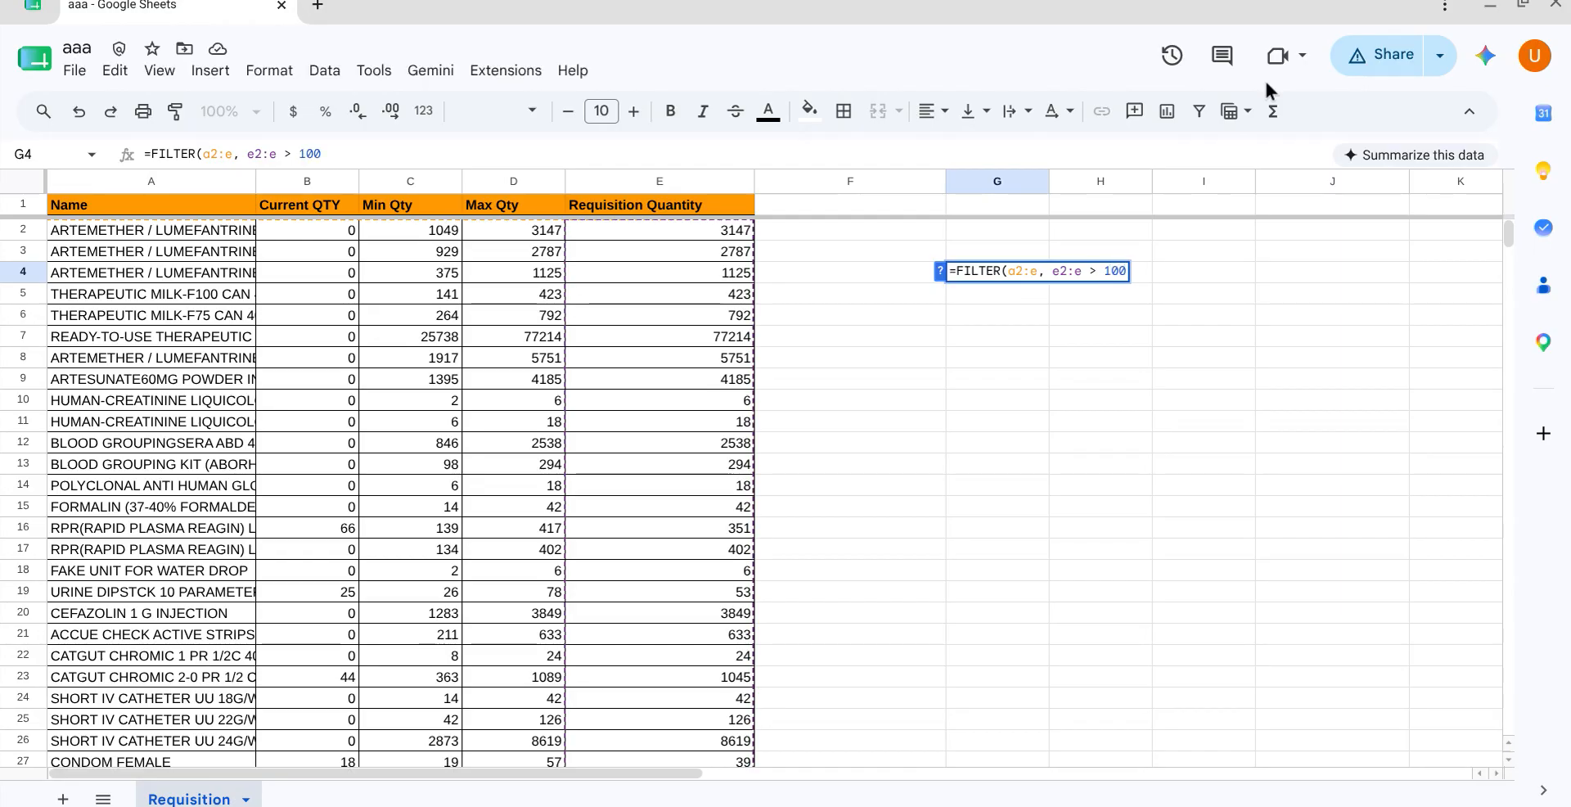
{"action": "type", "text": ")"}
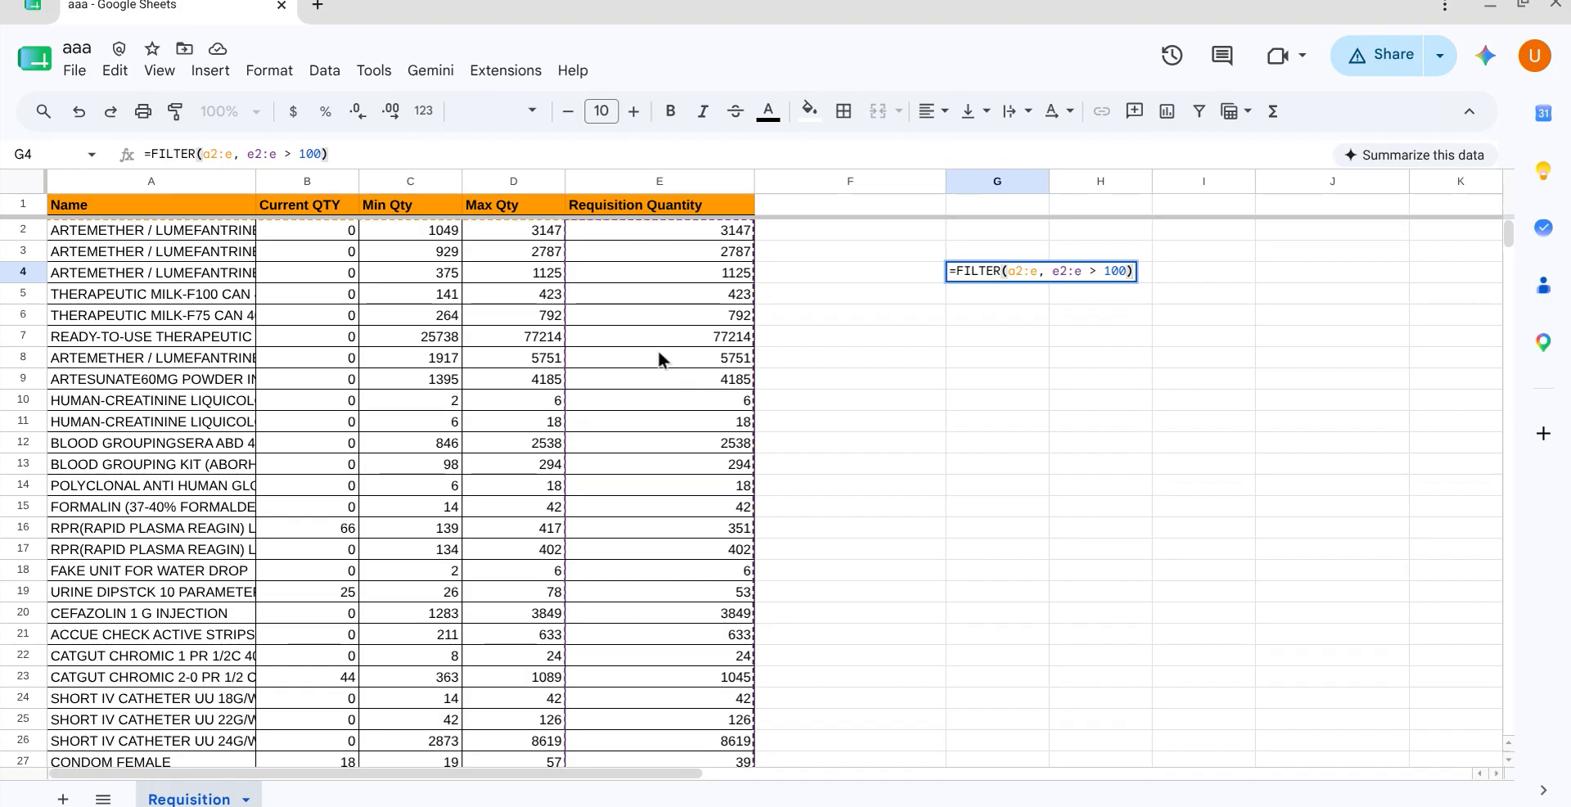
{"action": "key", "text": "Return"}
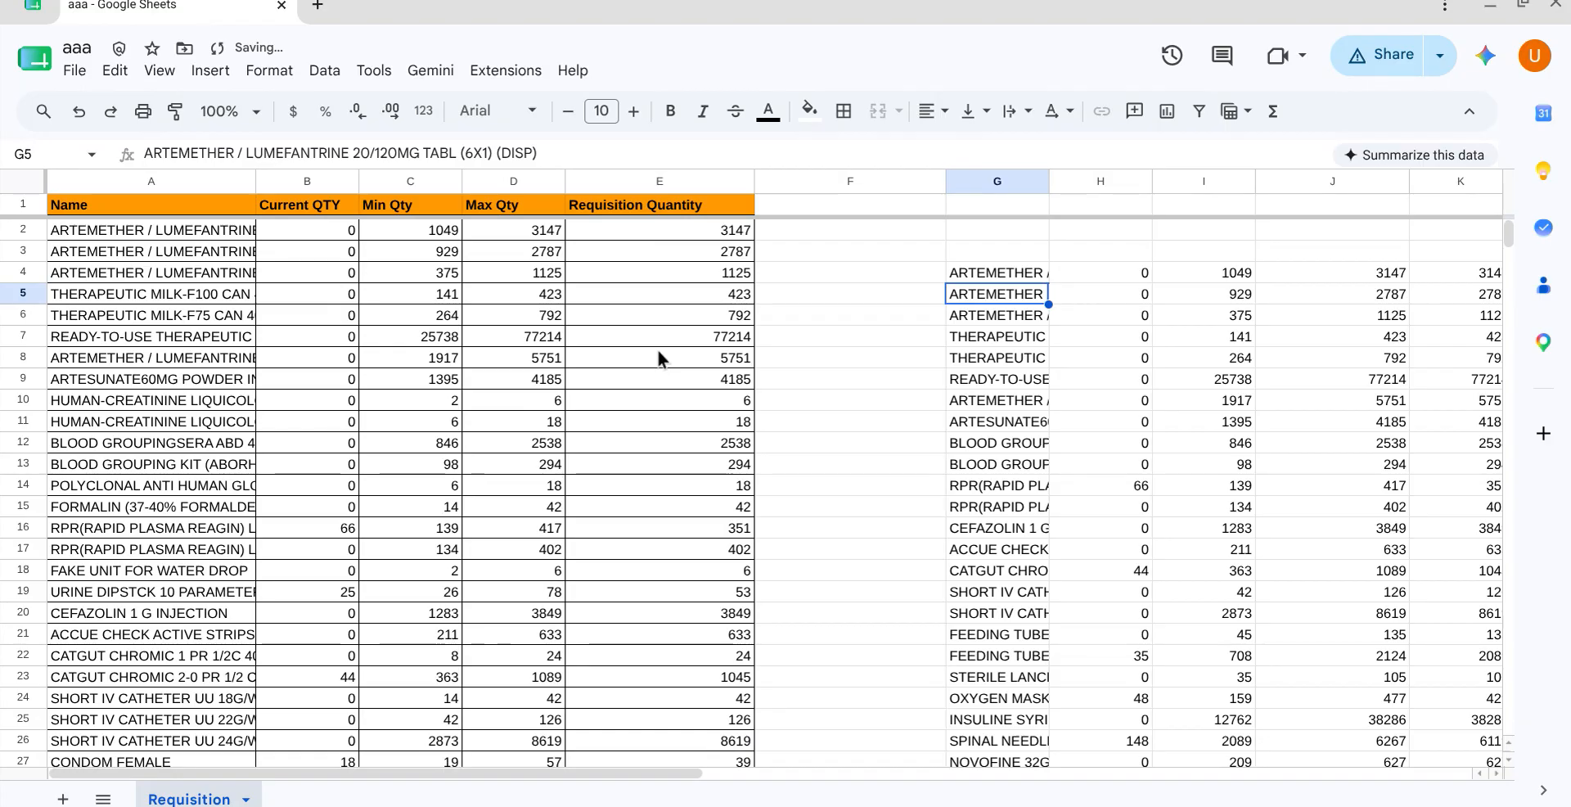
Copy the header row A1:E1 into G3:K3 above the filtered list and widen column K to fit its header
{"action": "scroll", "coordinate": [659, 357], "scroll_direction": "right", "scroll_amount": 5}
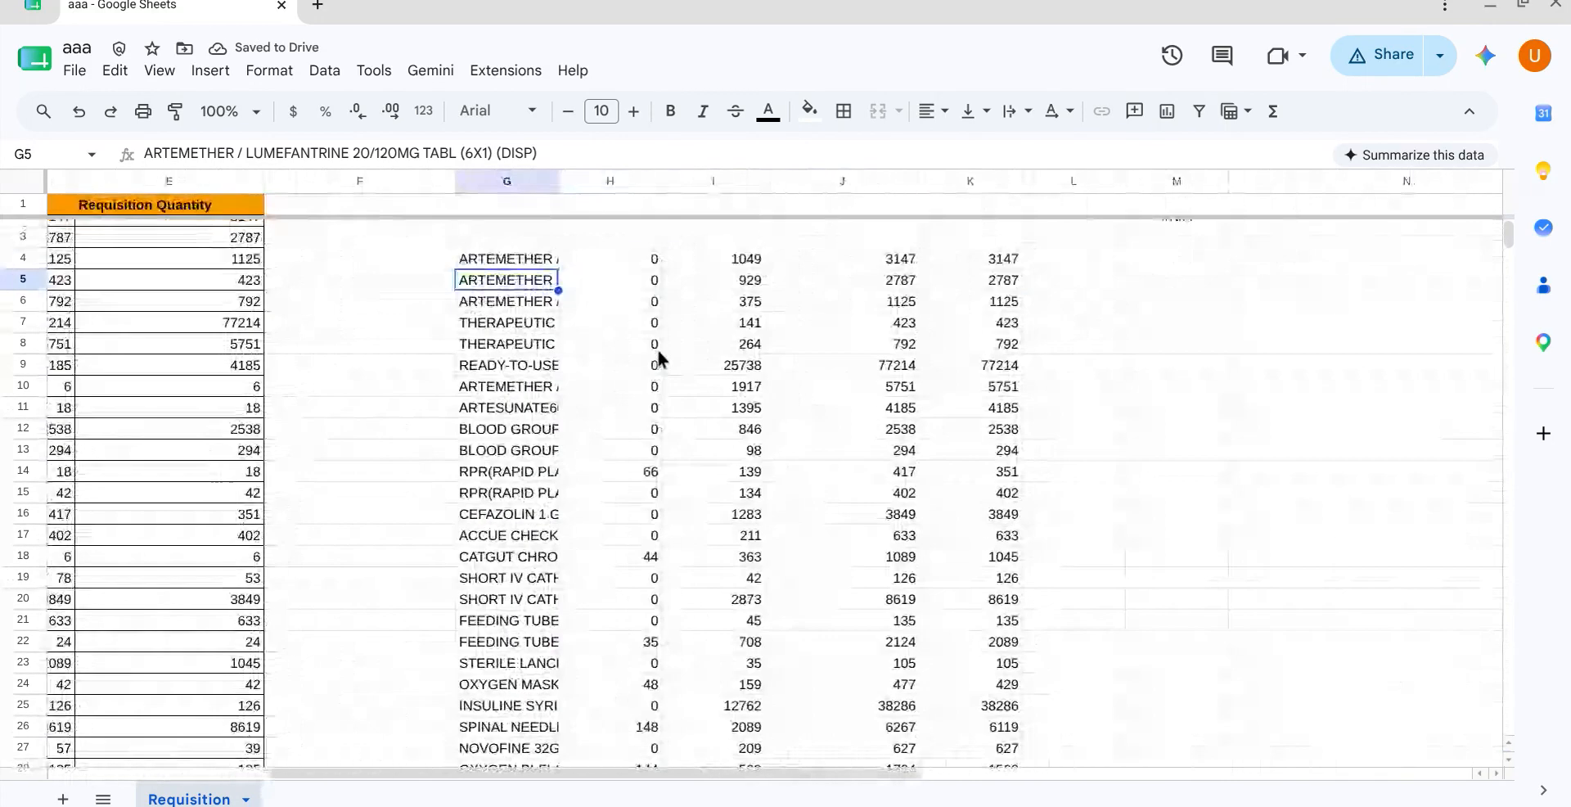
{"action": "scroll", "coordinate": [660, 358], "scroll_direction": "left", "scroll_amount": 2}
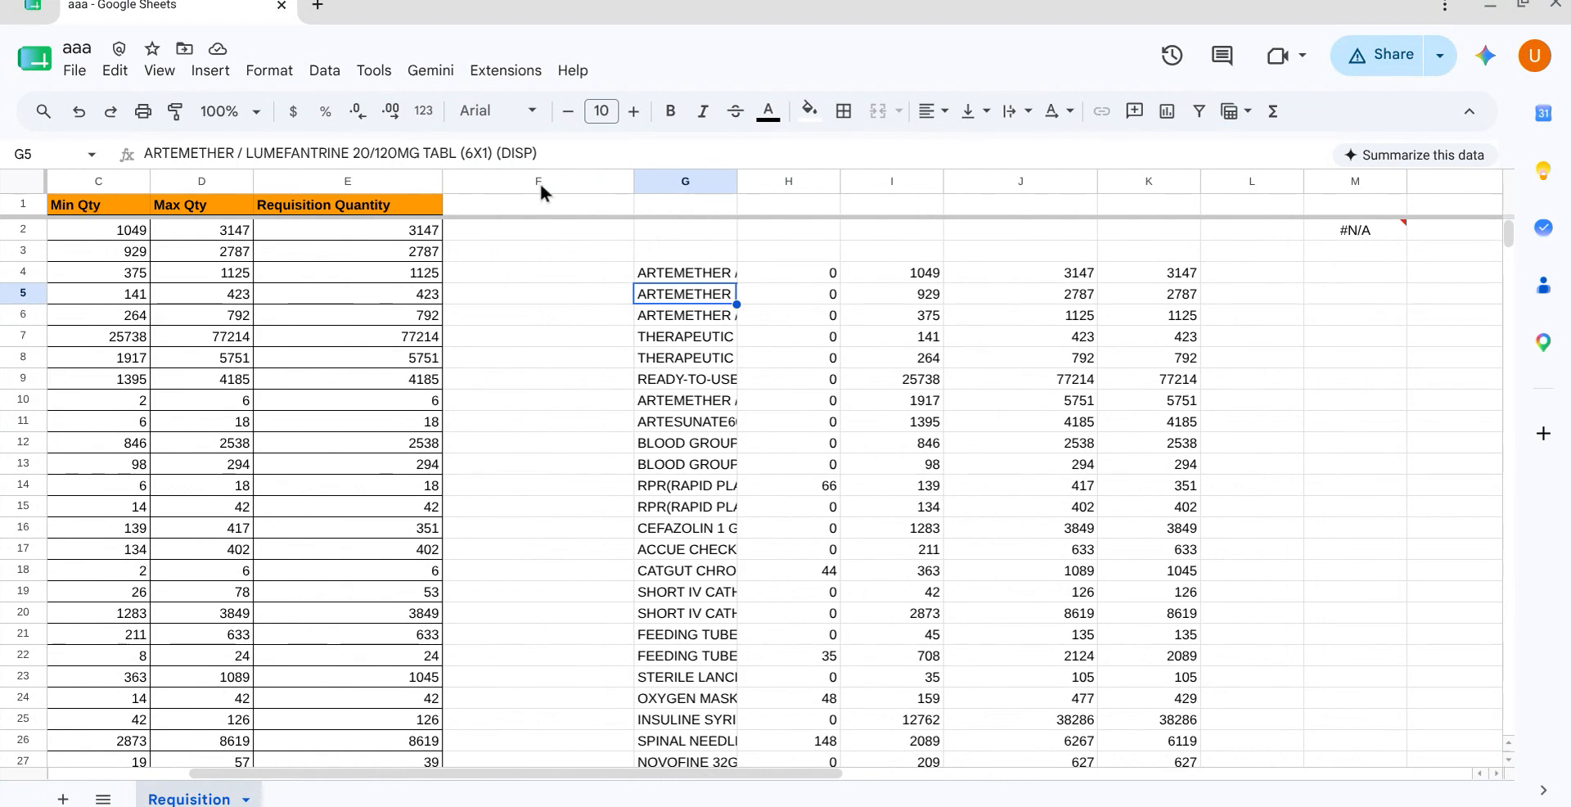
{"action": "scroll", "coordinate": [538, 180], "scroll_direction": "left", "scroll_amount": 2}
{"action": "scroll", "coordinate": [538, 180], "scroll_direction": "left", "scroll_amount": 5}
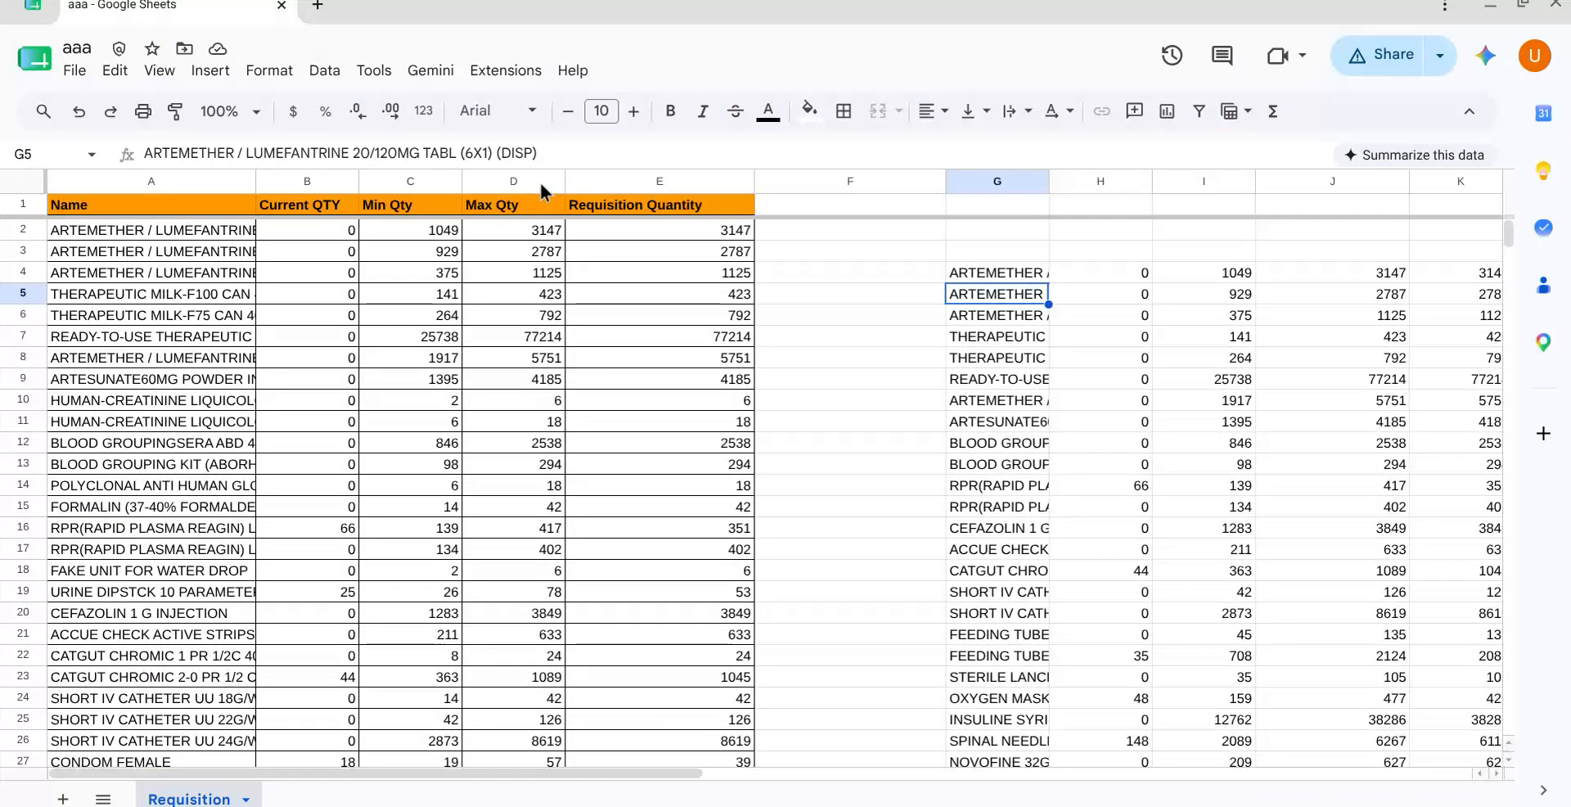
{"action": "left_click_drag", "start_coordinate": [67, 204], "coordinate": [586, 206]}
{"action": "key", "text": "ctrl+c"}
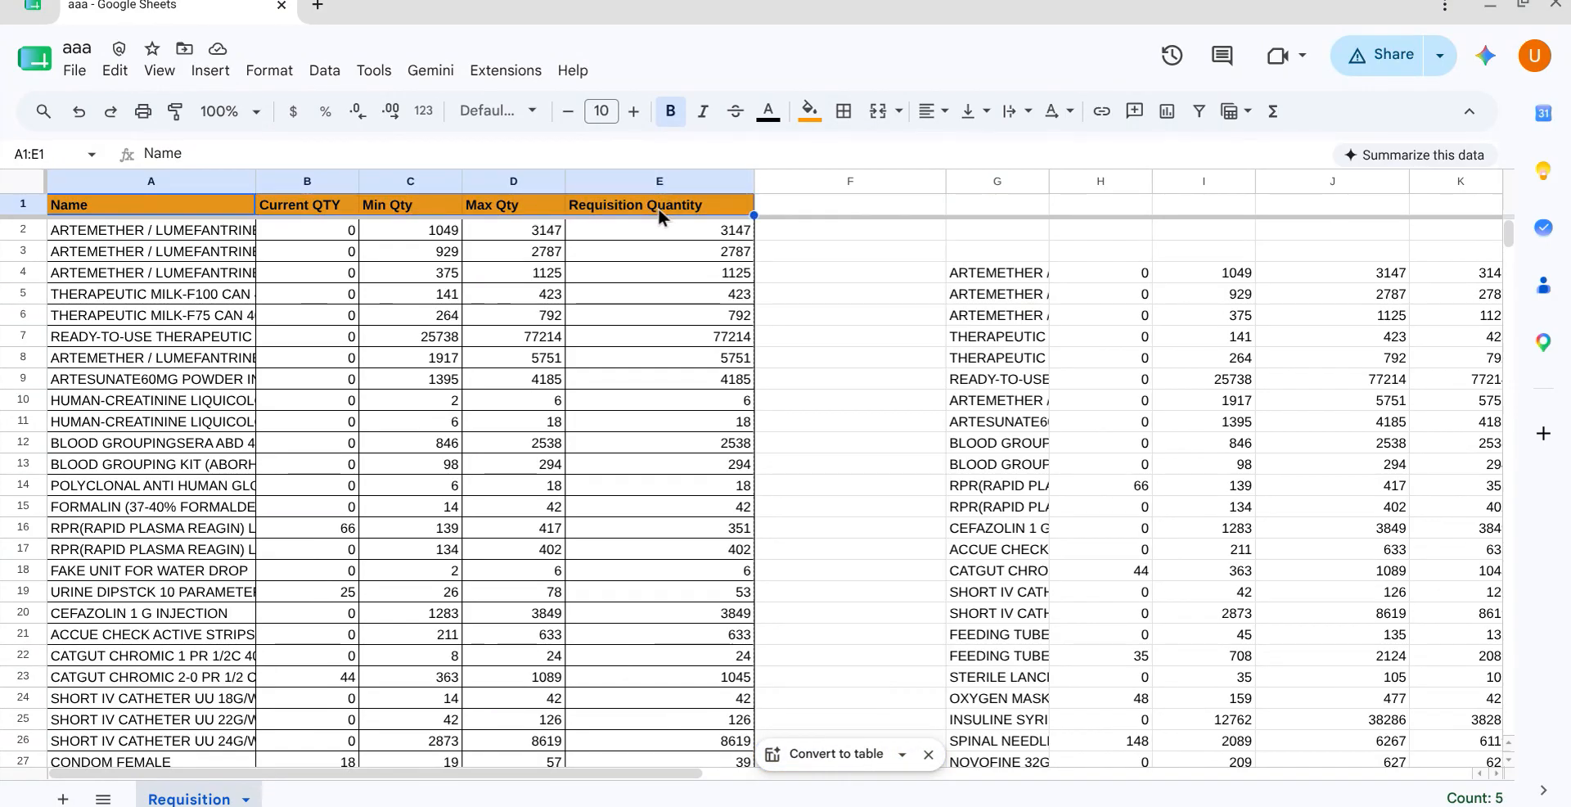
{"action": "scroll", "coordinate": [658, 208], "scroll_direction": "right", "scroll_amount": 5}
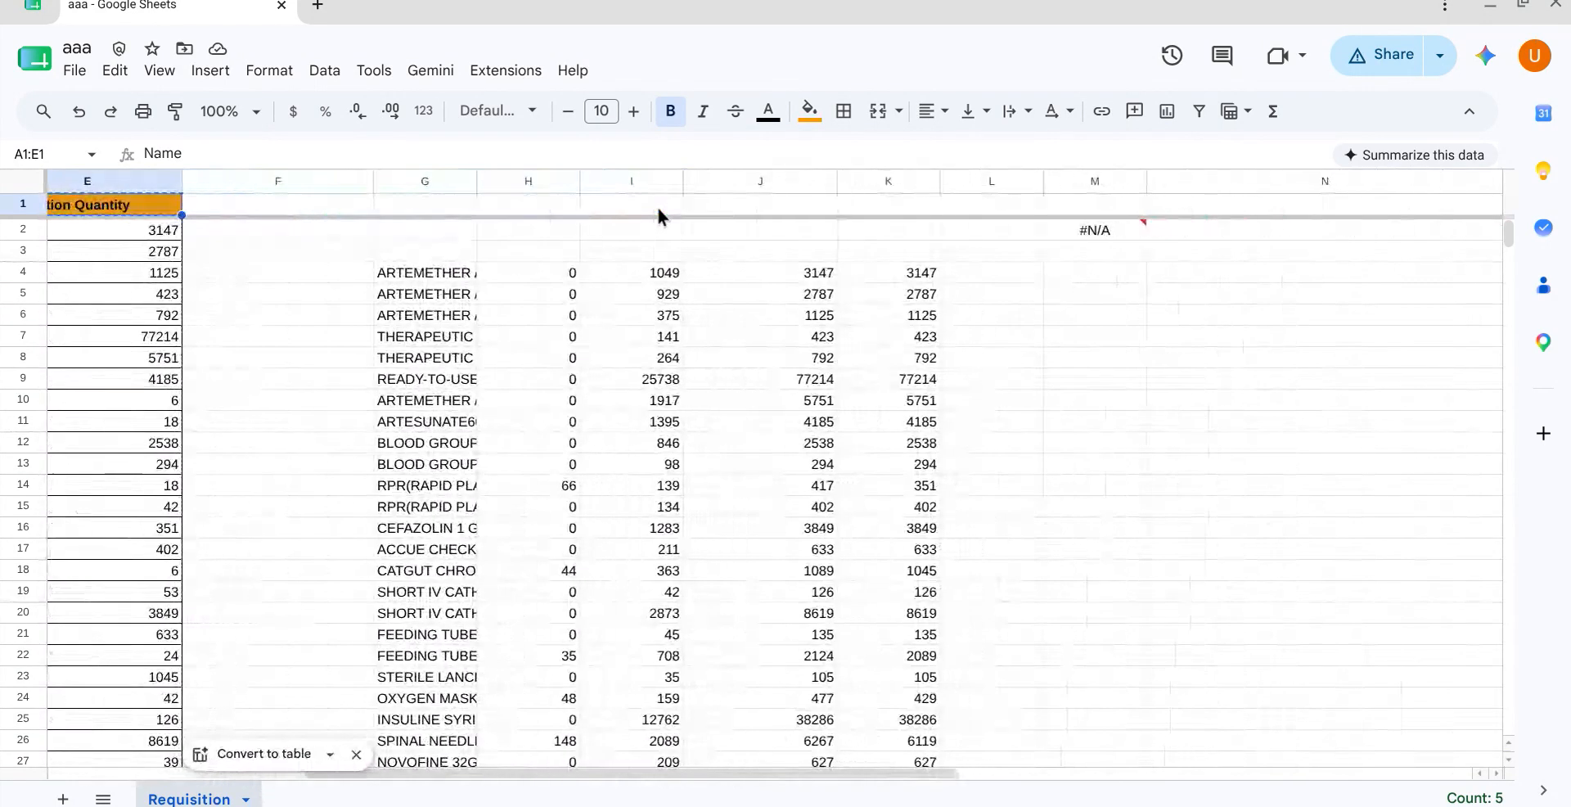
{"action": "left_click_drag", "start_coordinate": [424, 252], "coordinate": [866, 254]}
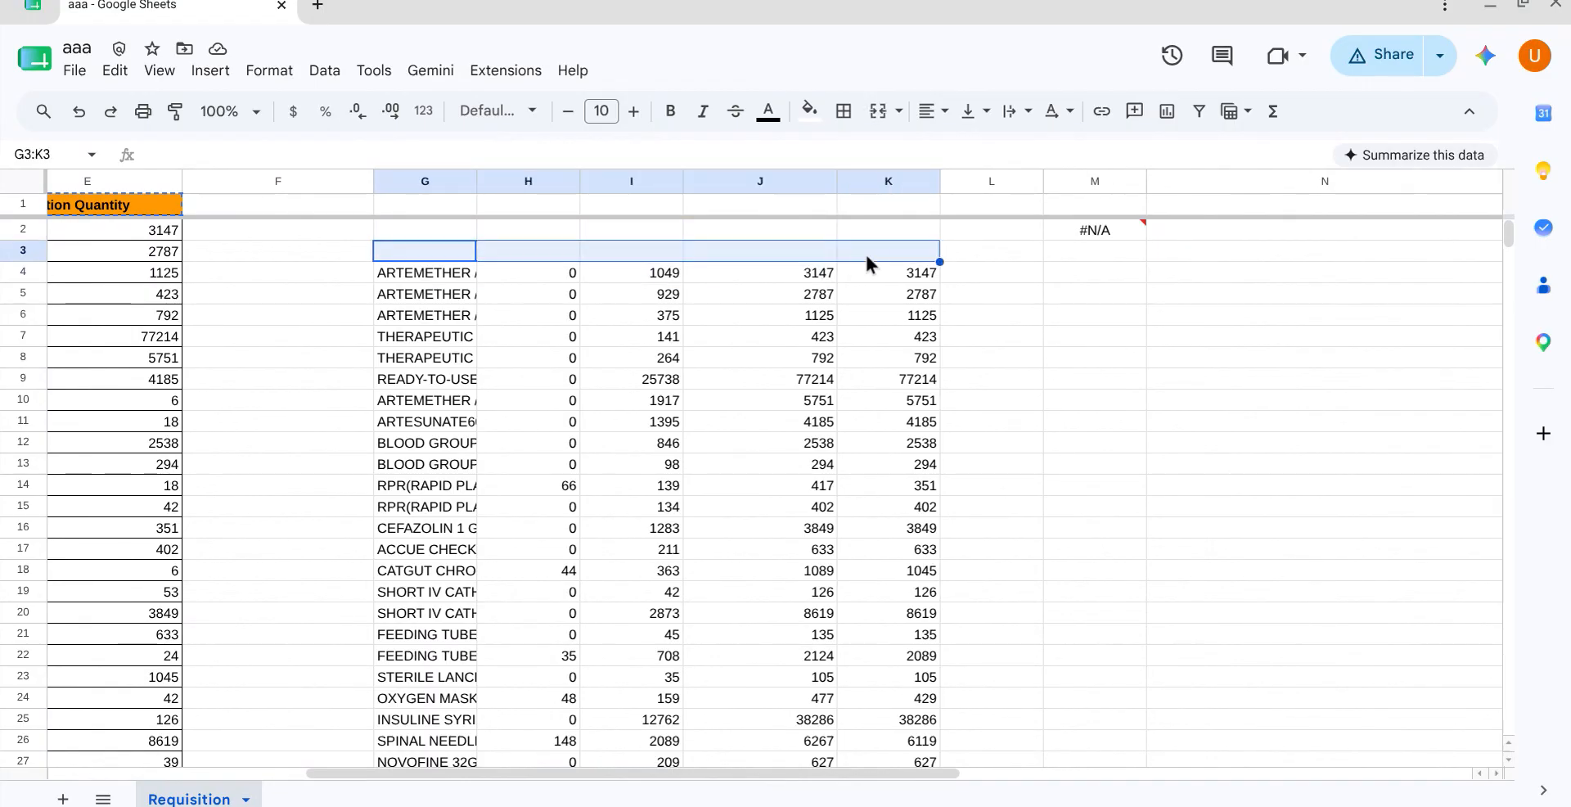
{"action": "key", "text": "ctrl+v"}
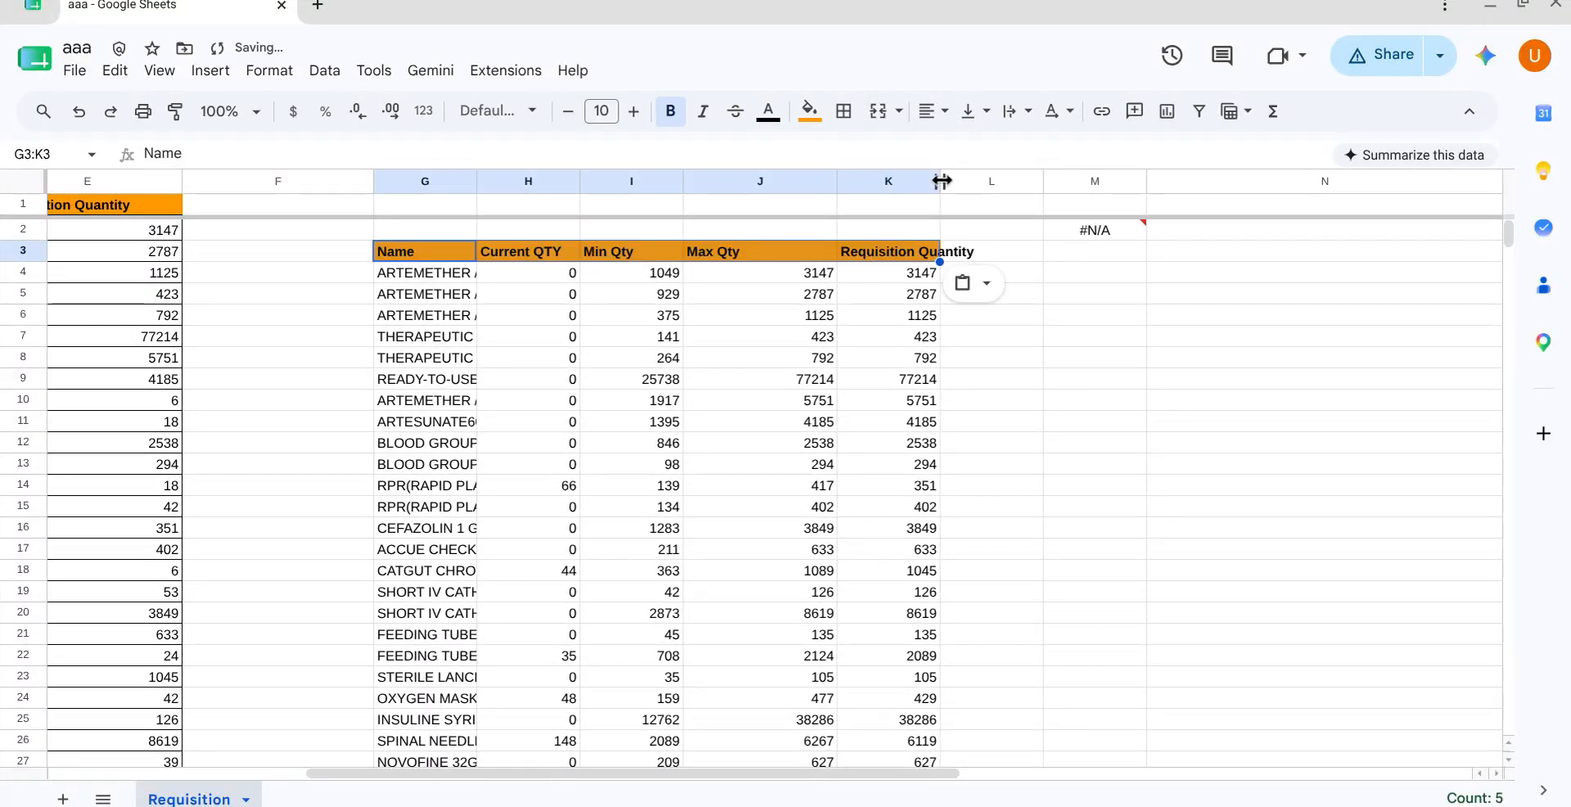
{"action": "left_click_drag", "start_coordinate": [940, 181], "coordinate": [988, 181]}
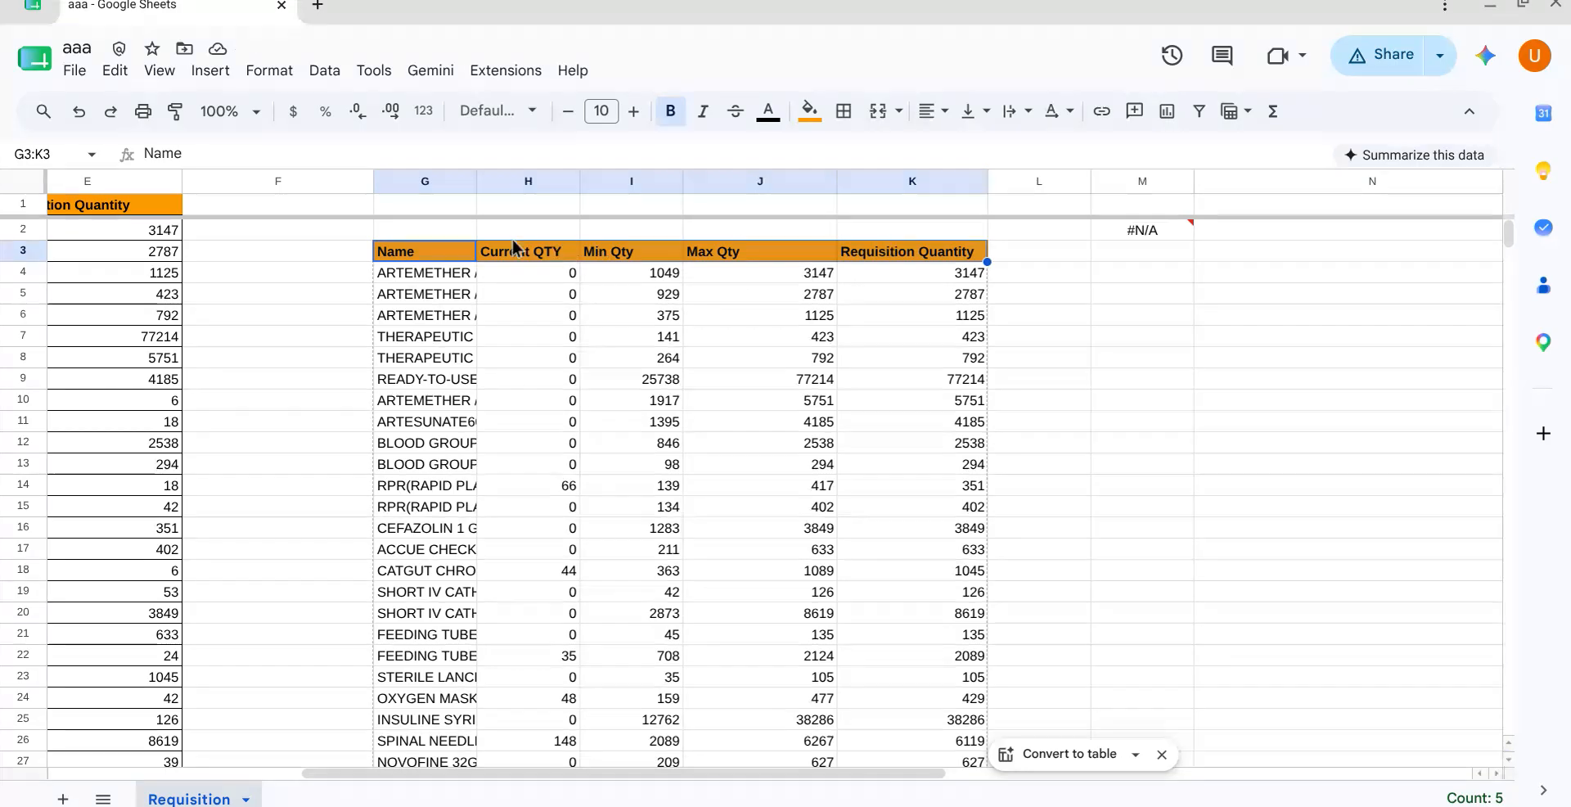
Copy the filtered list with its headers, G3:K27, and add a new sheet to the spreadsheet
{"action": "left_click", "coordinate": [881, 256]}
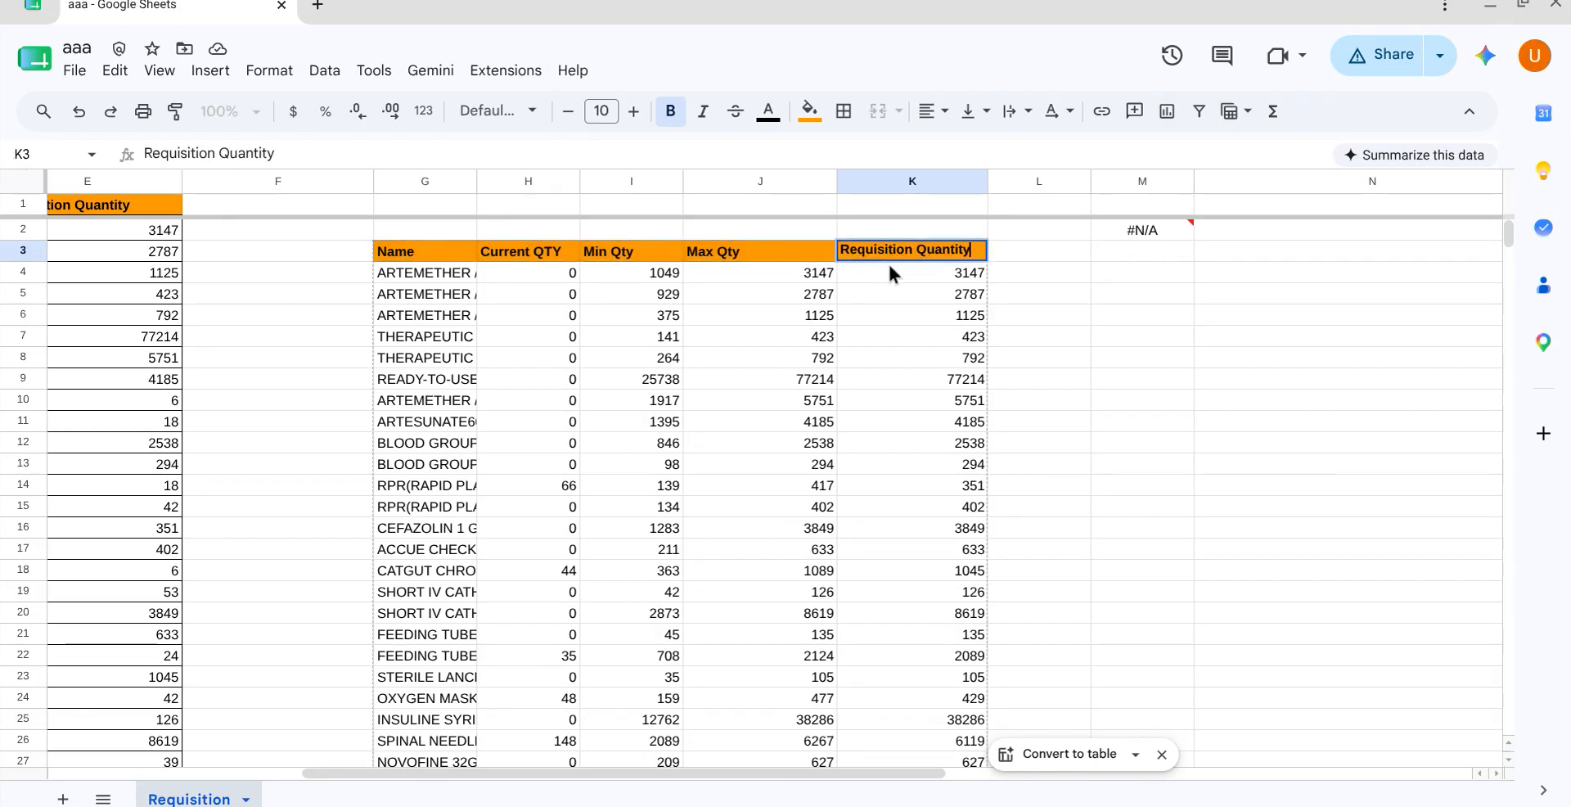
{"action": "left_click_drag", "start_coordinate": [889, 263], "coordinate": [890, 70]}
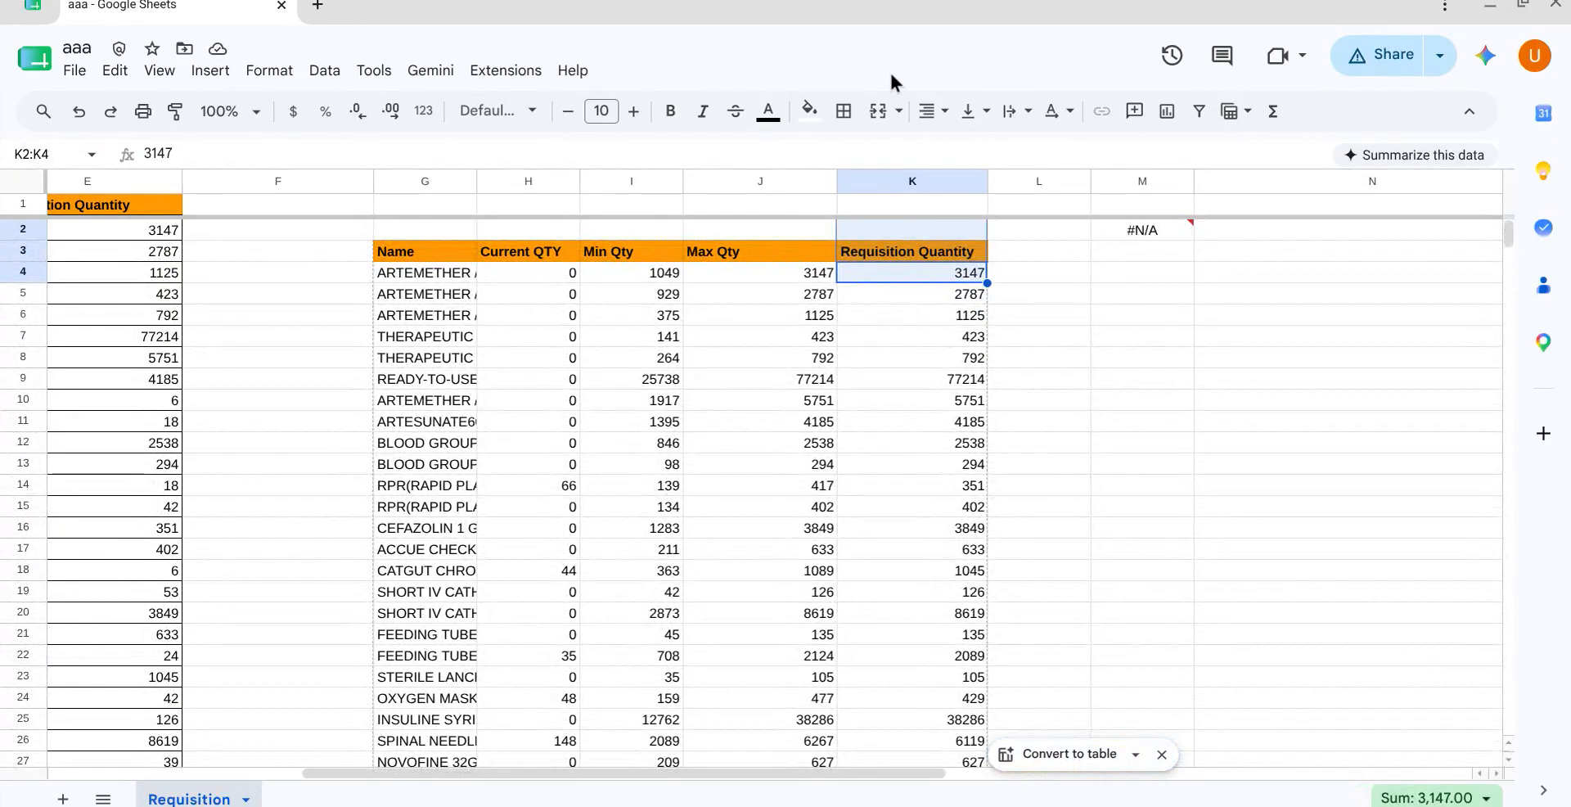
{"action": "left_click", "coordinate": [381, 256]}
{"action": "left_click_drag", "start_coordinate": [381, 255], "coordinate": [976, 764]}
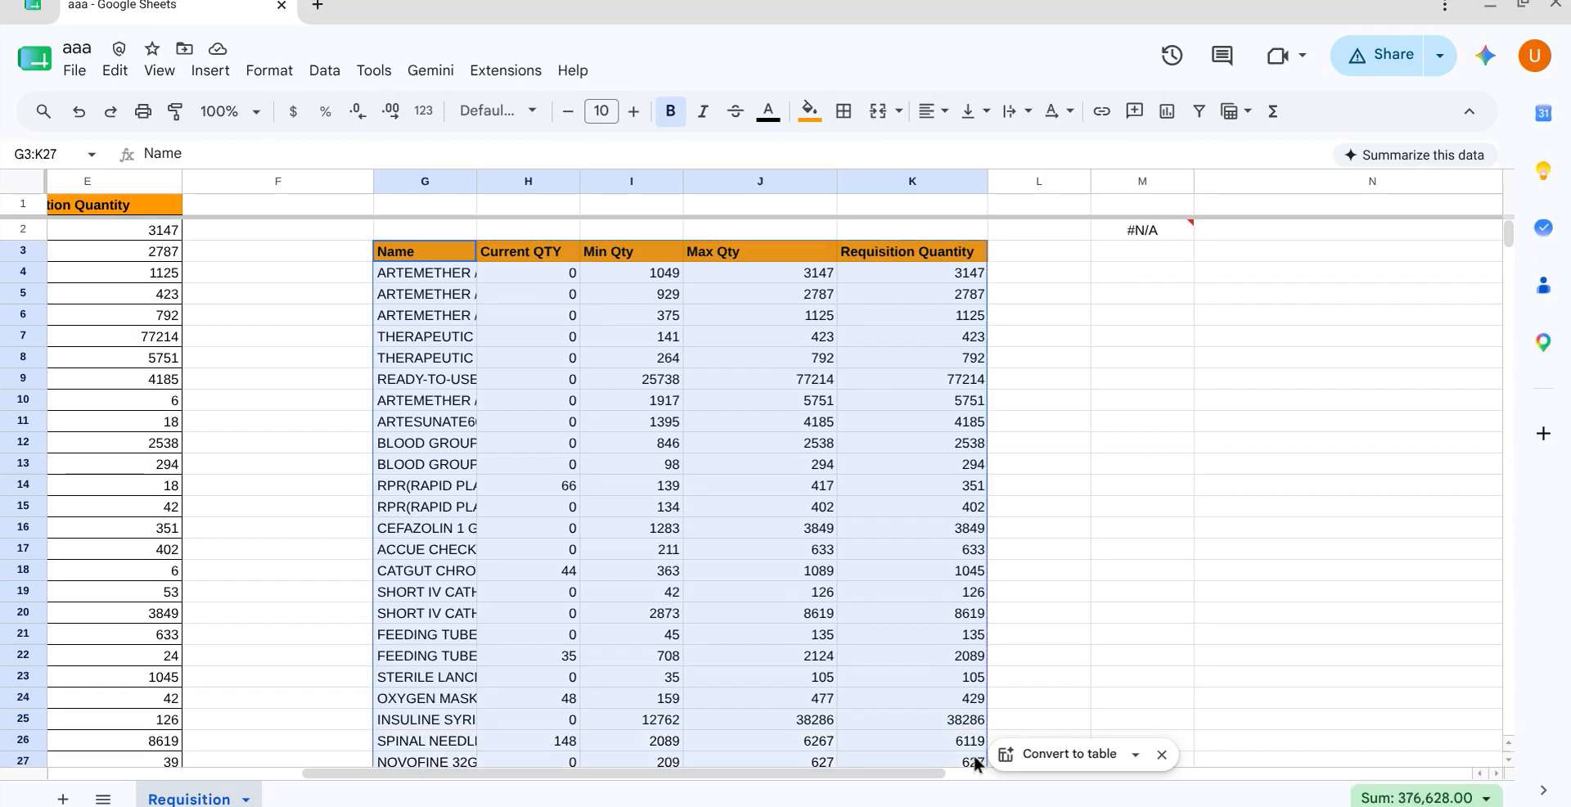
{"action": "key", "text": "ctrl+c"}
{"action": "left_click", "coordinate": [63, 798]}
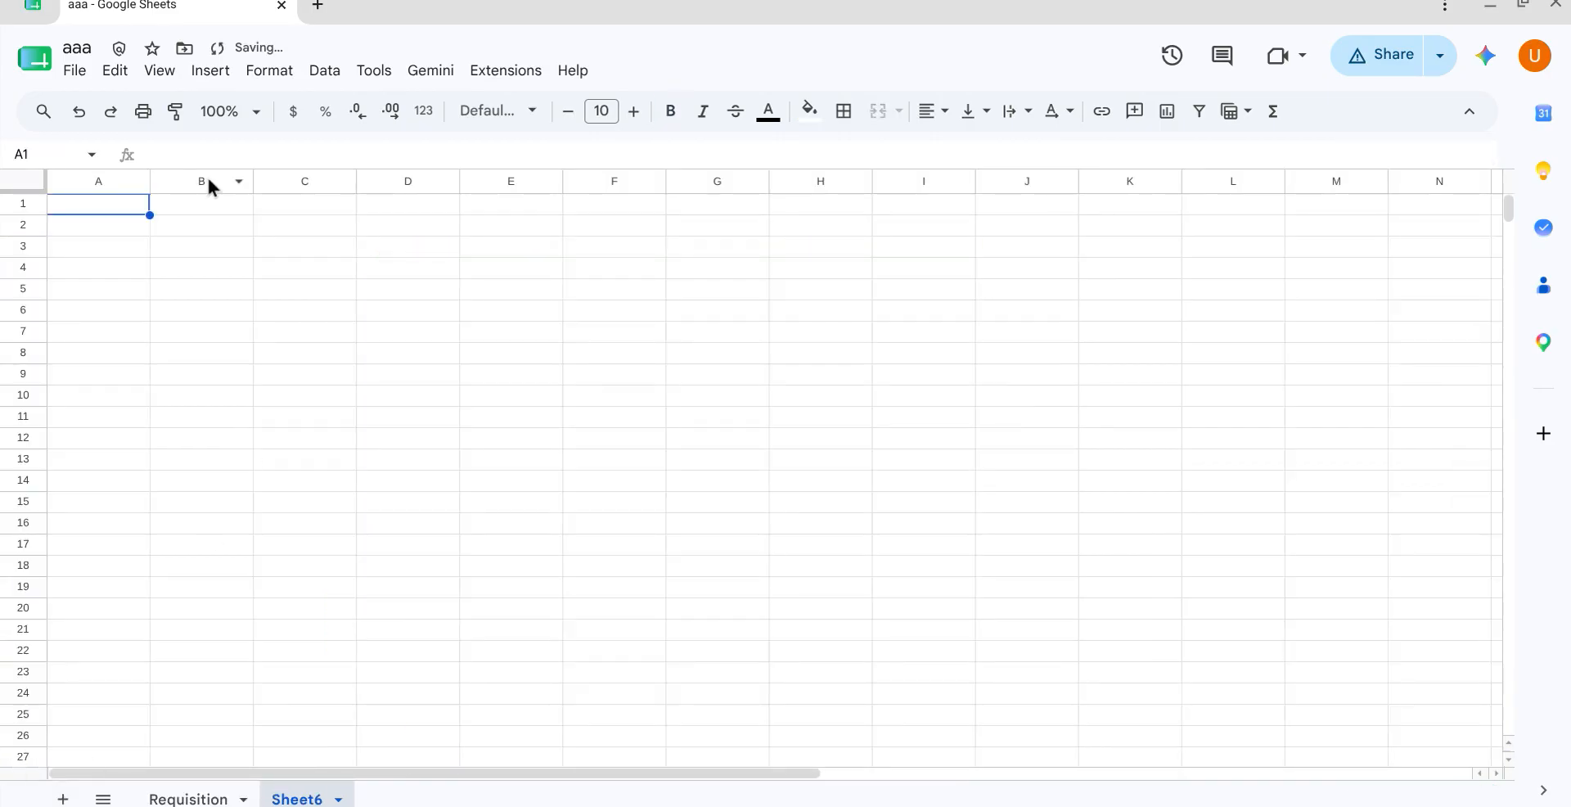
Try pasting the copied list as values only at B2 of the new sheet, and undo the paste
{"action": "left_click", "coordinate": [236, 238]}
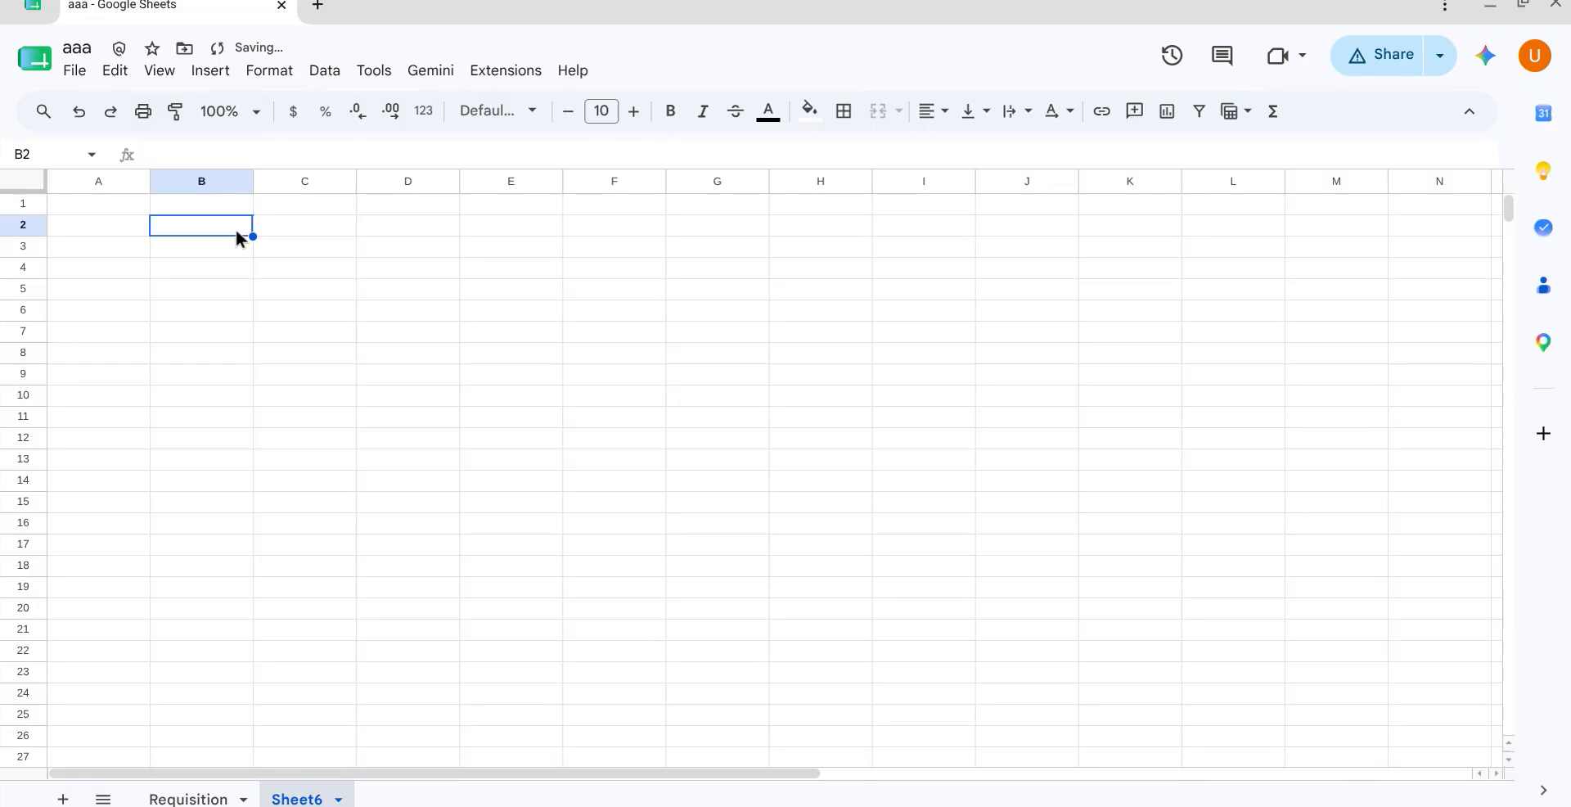
{"action": "right_click", "coordinate": [237, 238]}
{"action": "mouse_move", "coordinate": [239, 237]}
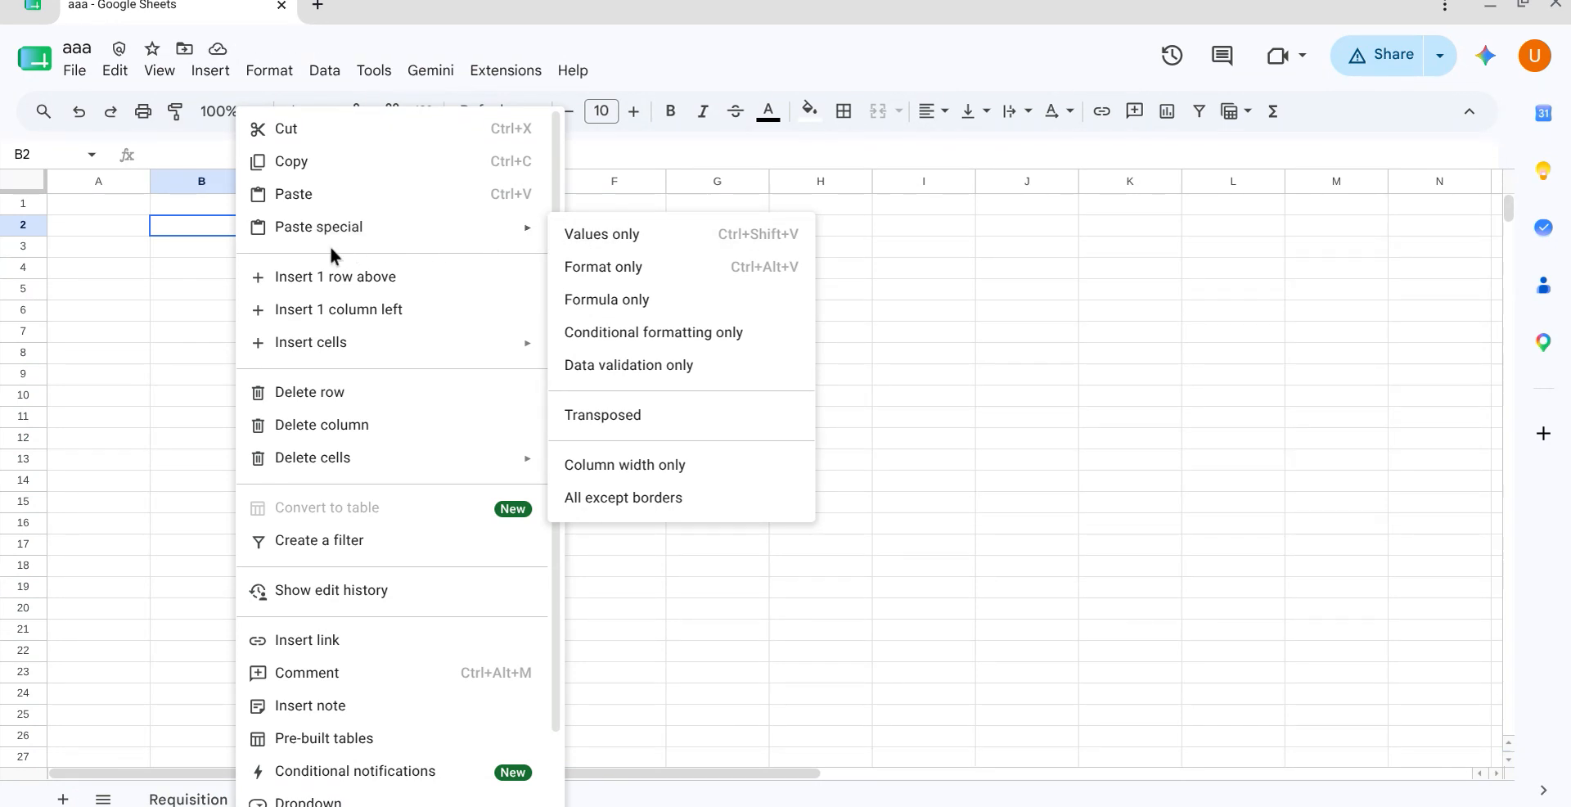
{"action": "mouse_move", "coordinate": [475, 244]}
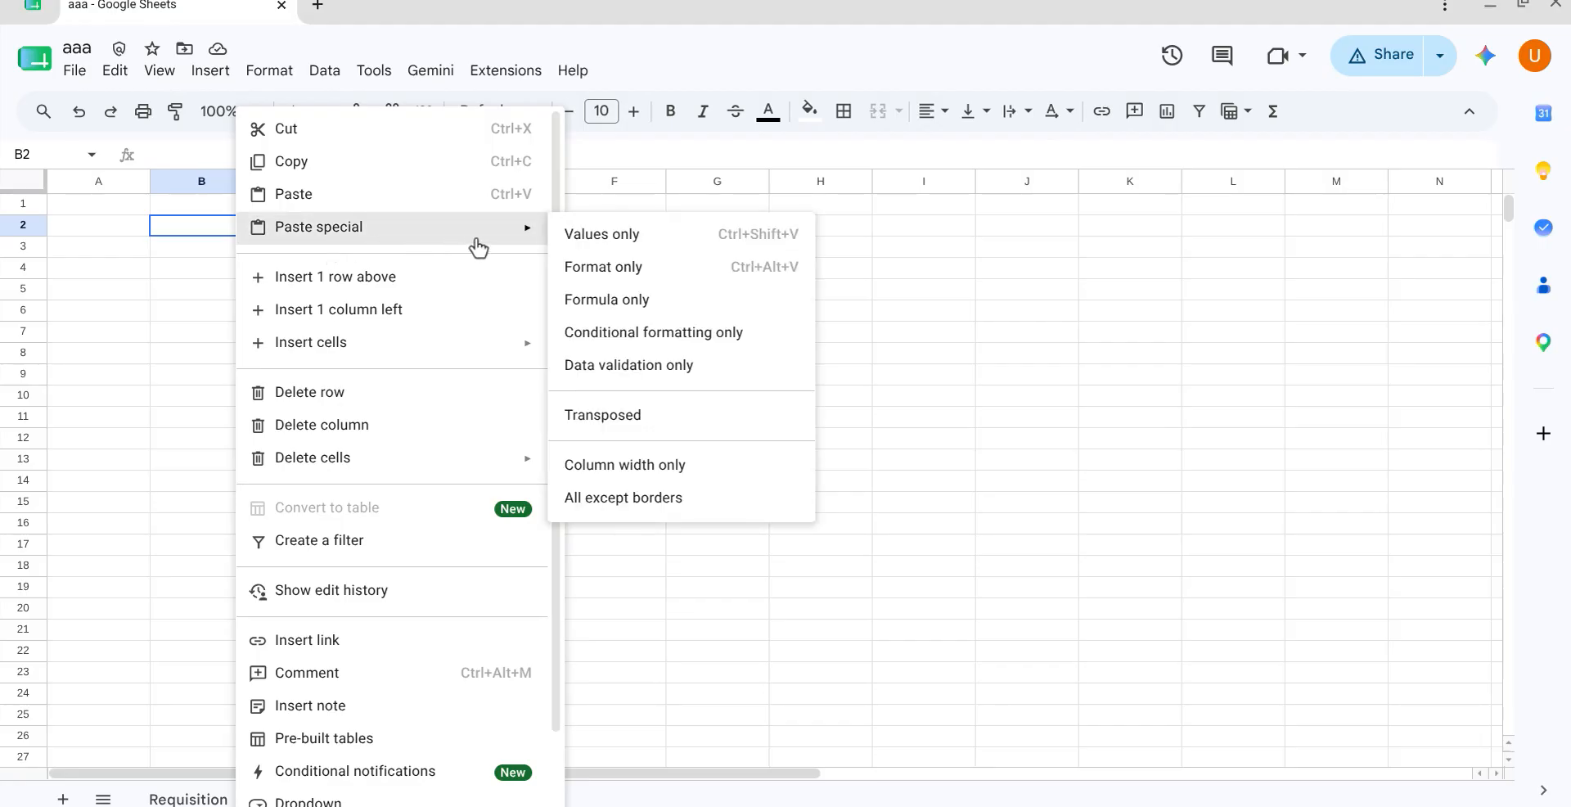
{"action": "left_click", "coordinate": [618, 242]}
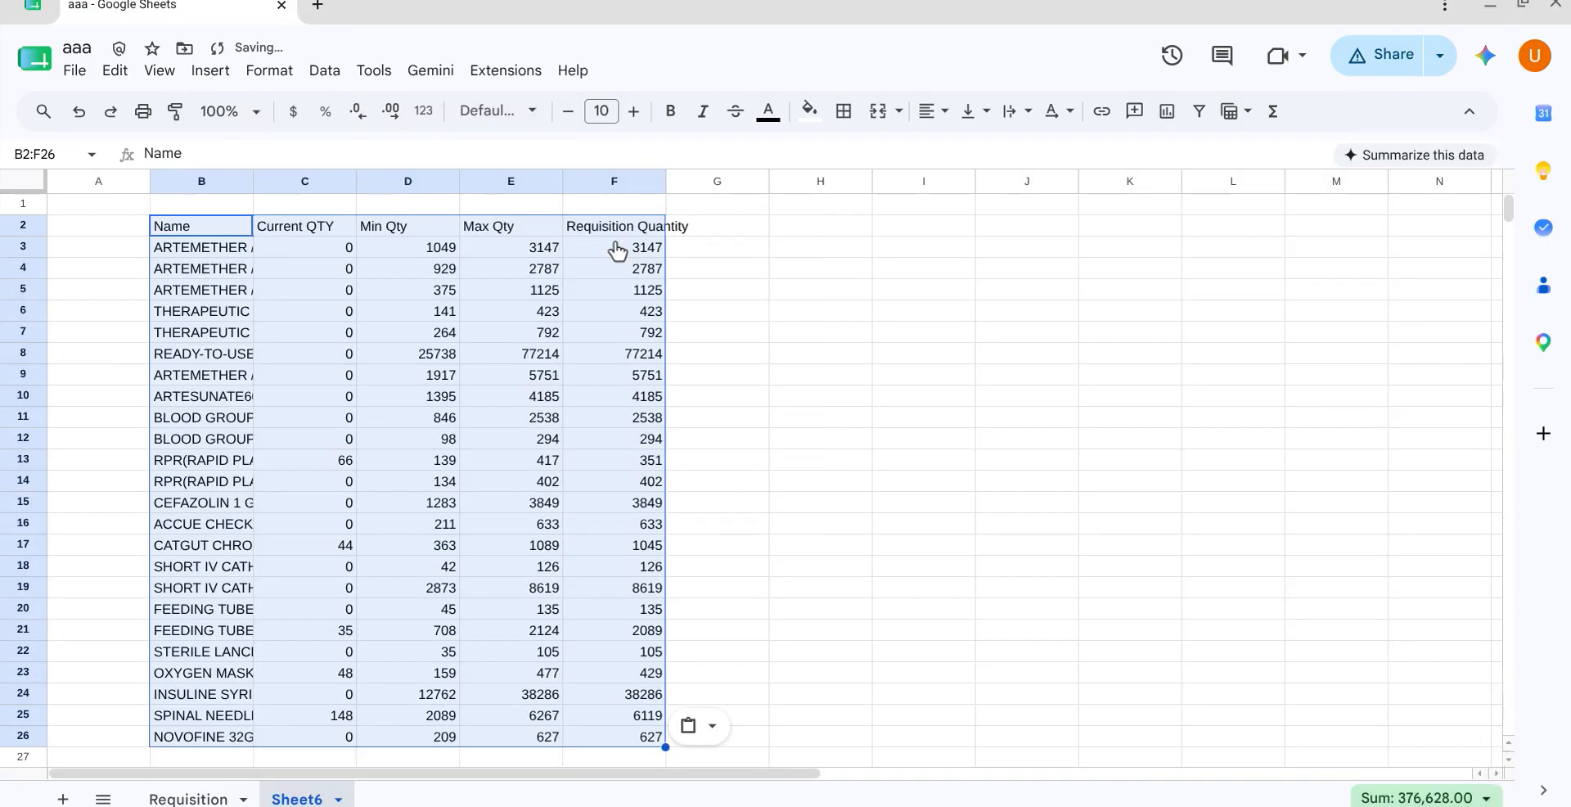
{"action": "key", "text": "ctrl+z"}
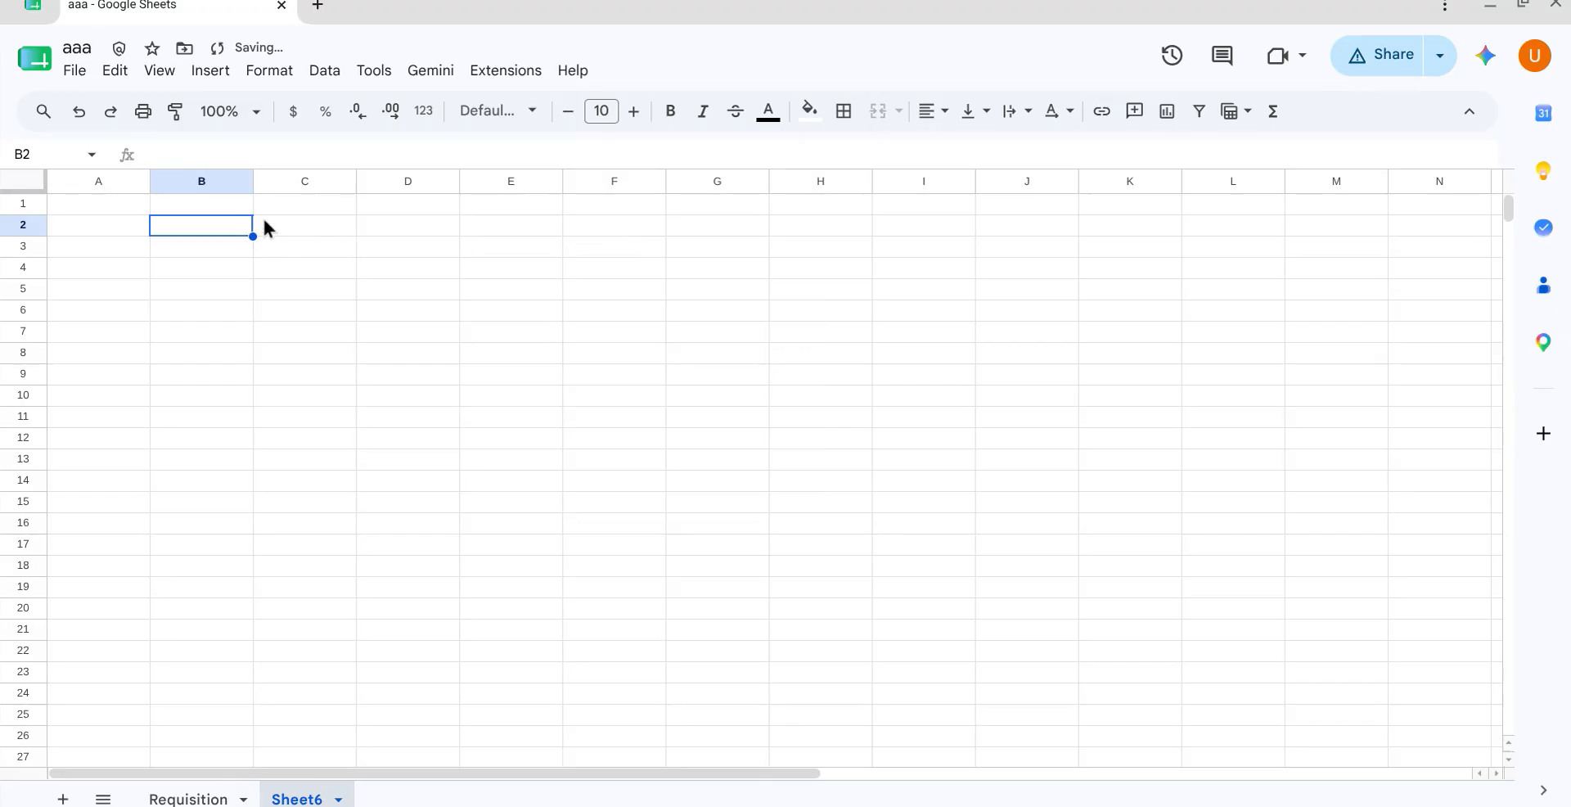
Try a regular paste of the copied list, including its formula and formatting, at B2 and undo it
{"action": "right_click", "coordinate": [229, 231]}
{"action": "mouse_move", "coordinate": [231, 232]}
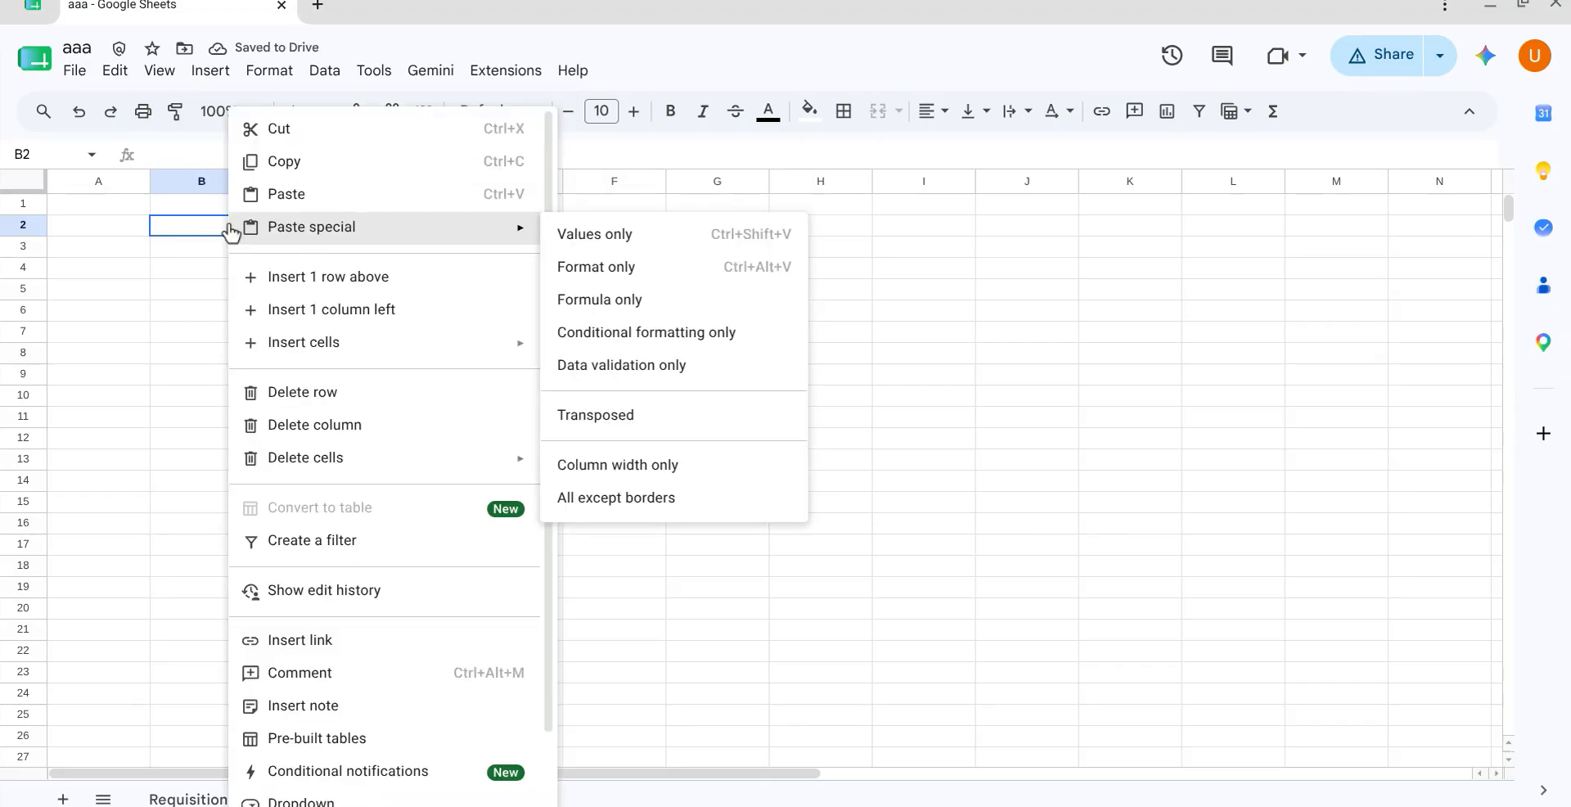
{"action": "left_click", "coordinate": [286, 195]}
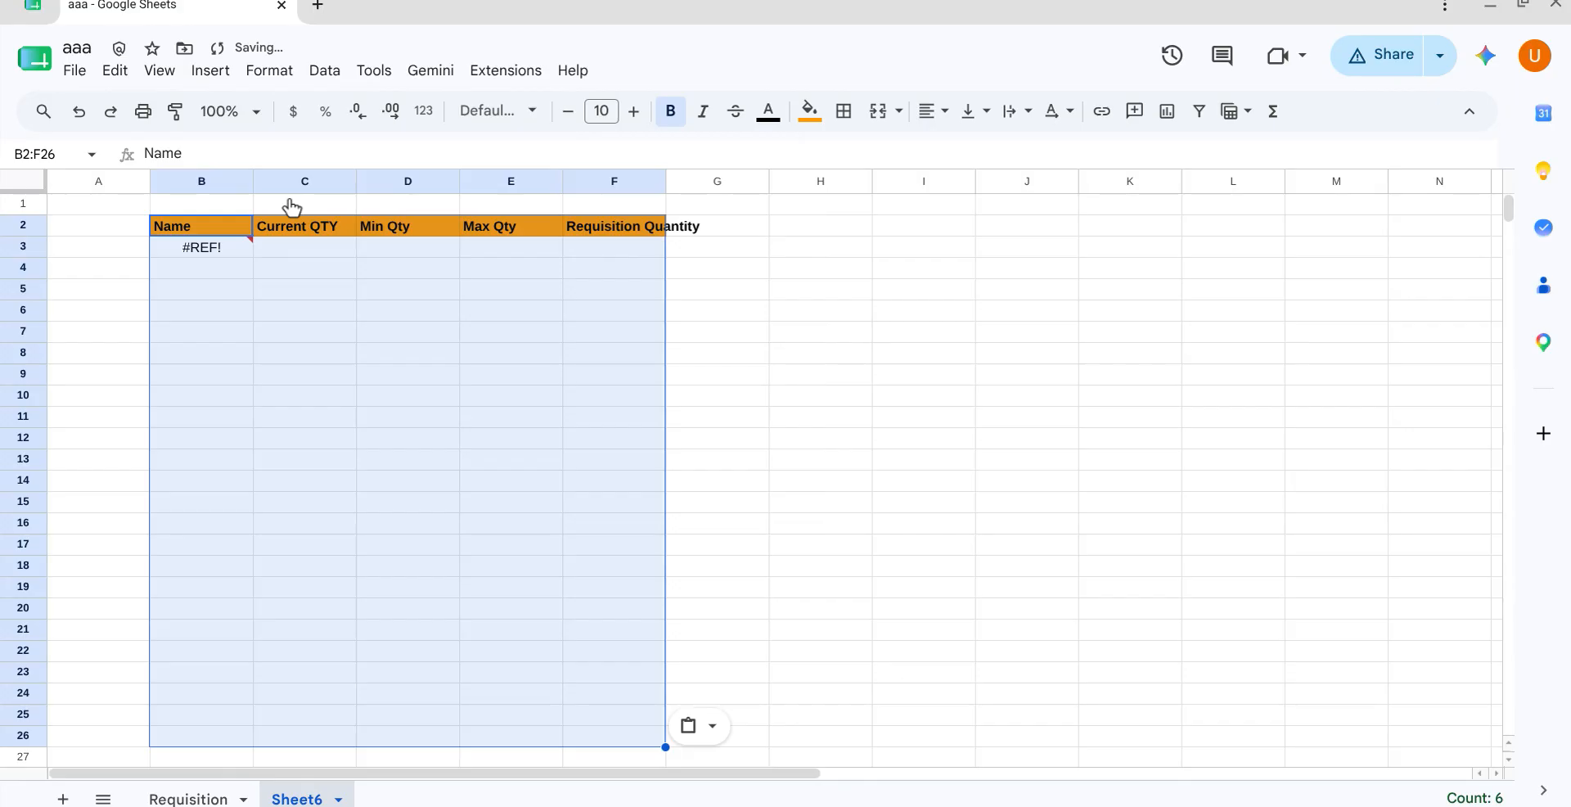
{"action": "key", "text": "ctrl+z"}
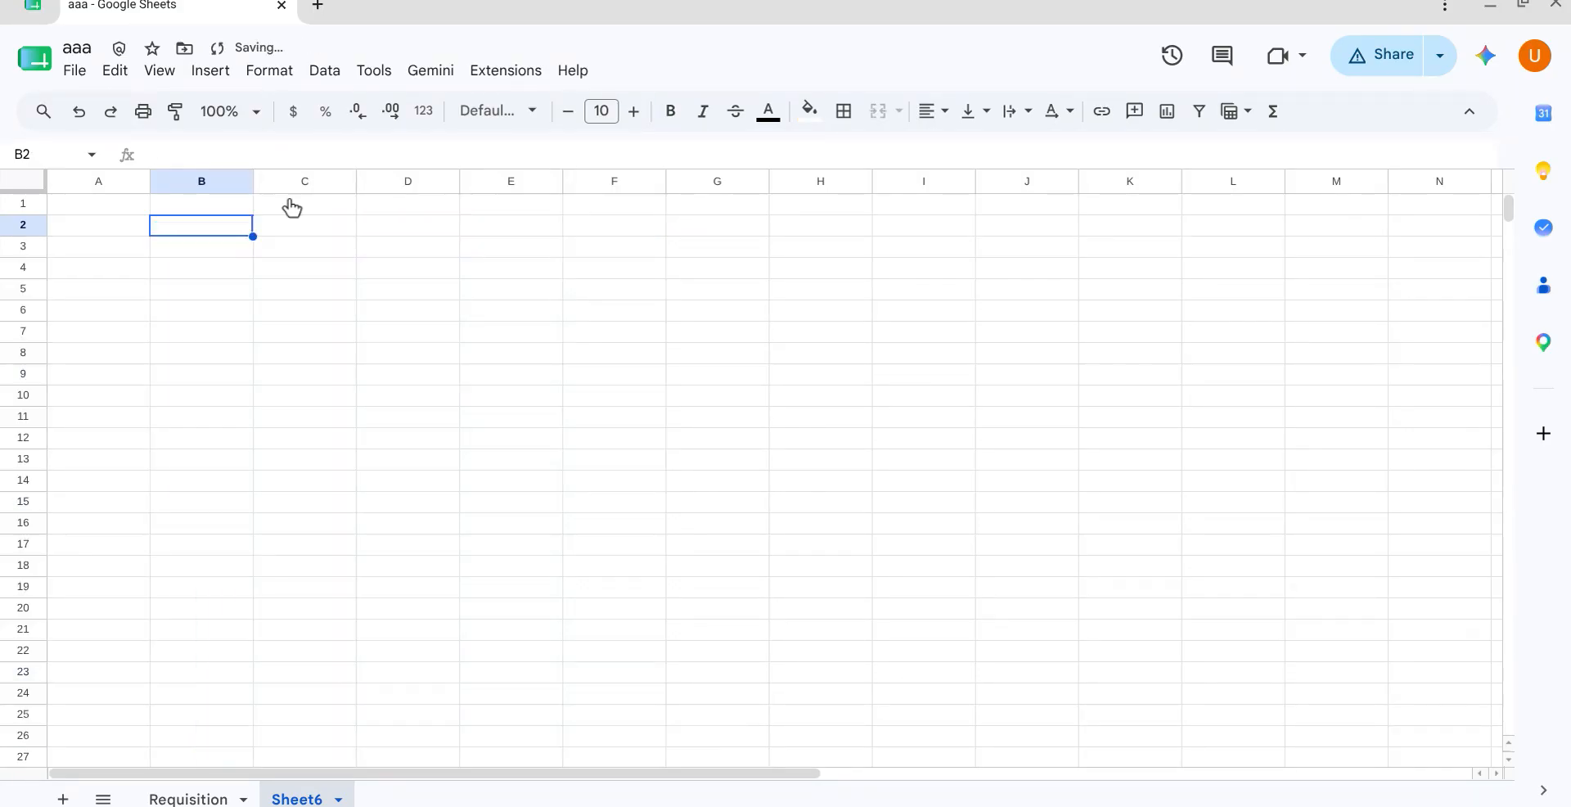
Paste the copied list at B2 of the new sheet as values only and return to the Requisition sheet
{"action": "right_click", "coordinate": [207, 235]}
{"action": "mouse_move", "coordinate": [209, 235]}
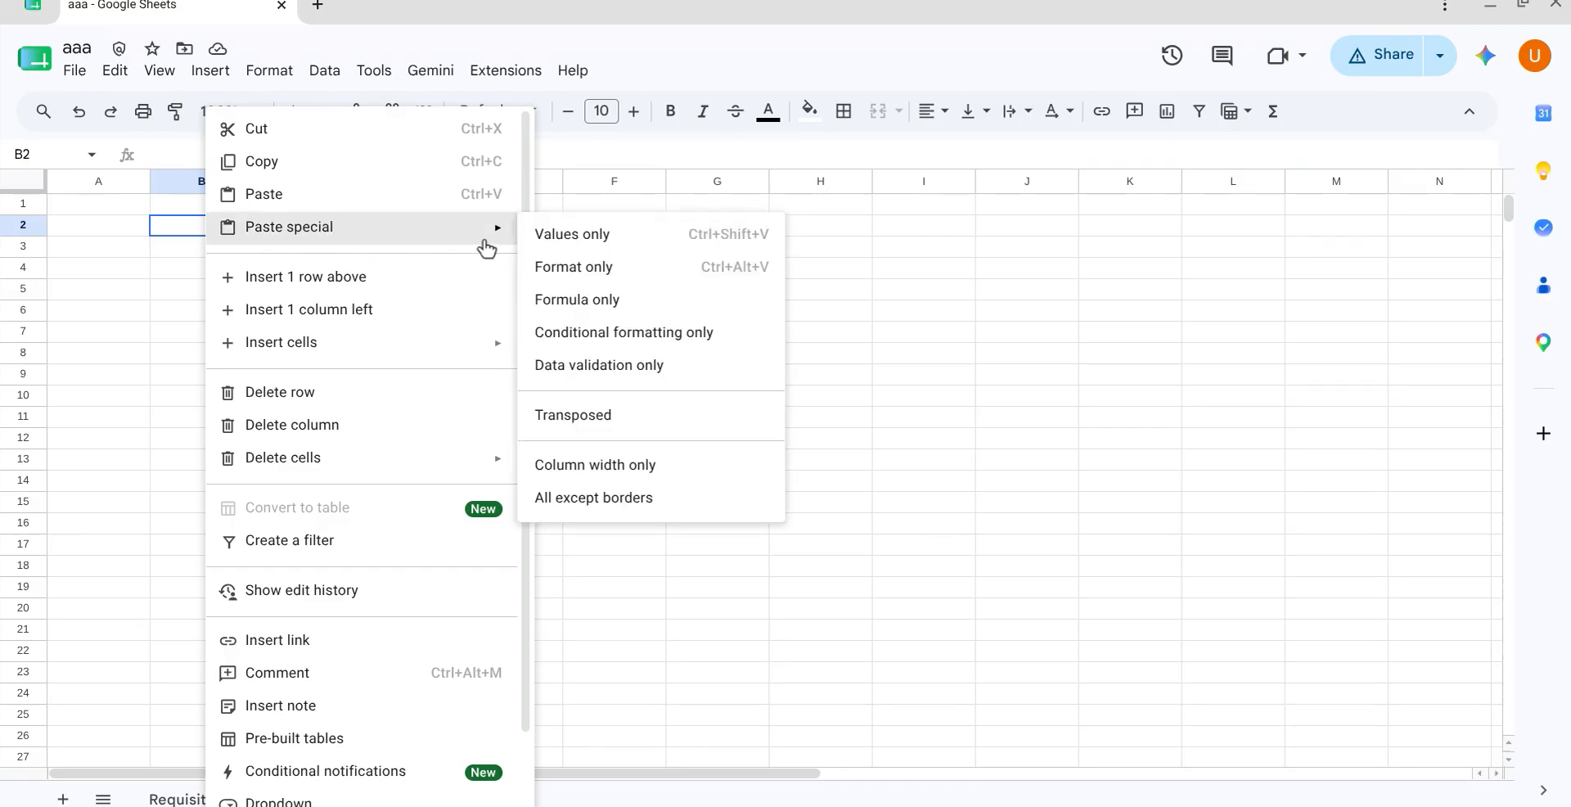
{"action": "left_click", "coordinate": [586, 245]}
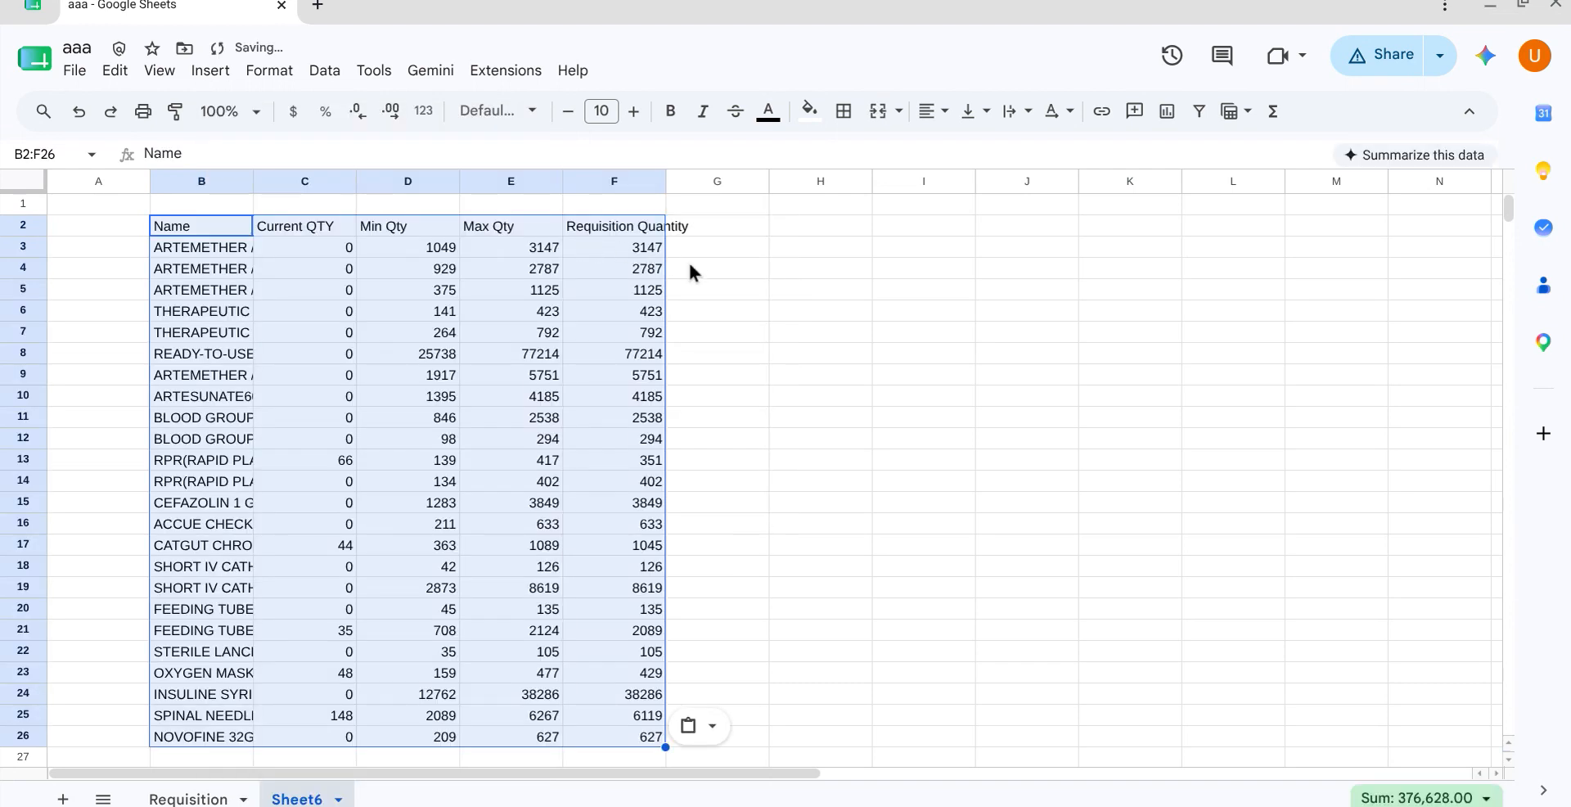
{"action": "left_click", "coordinate": [713, 271]}
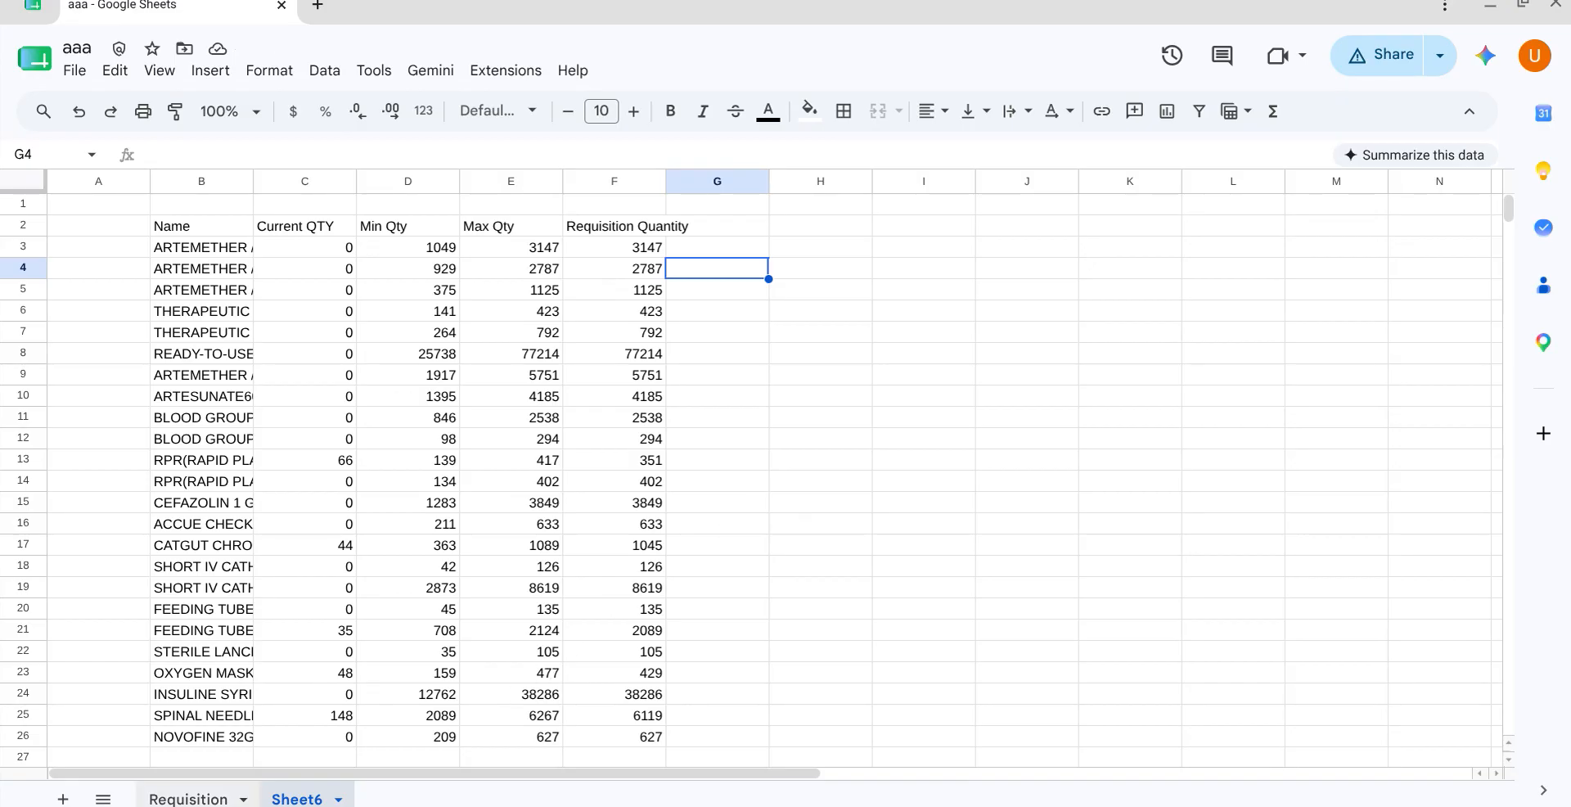
{"action": "left_click", "coordinate": [188, 798]}
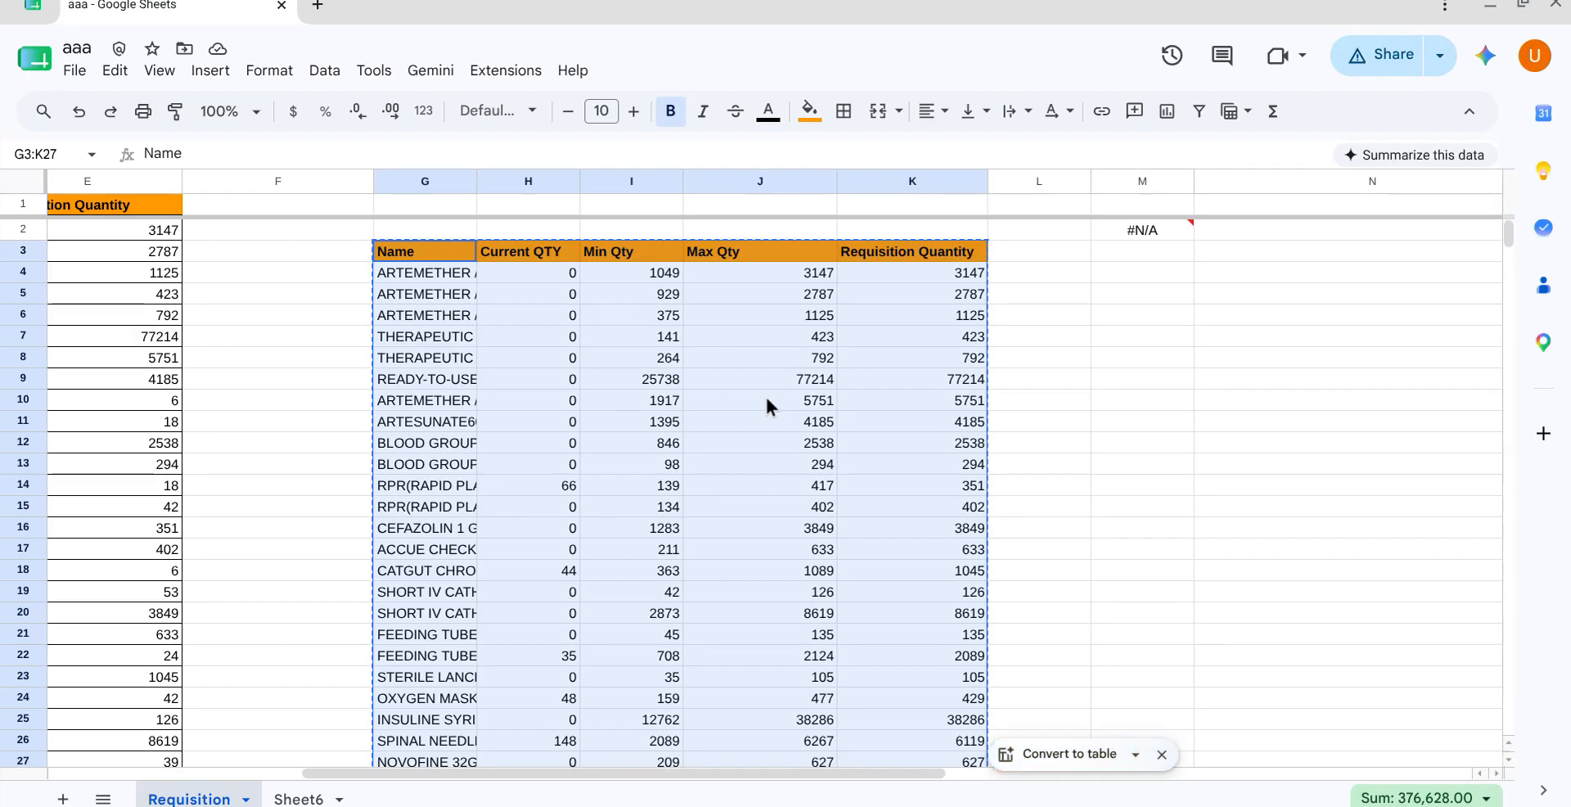
{"action": "scroll", "coordinate": [766, 398], "scroll_direction": "left", "scroll_amount": 3}
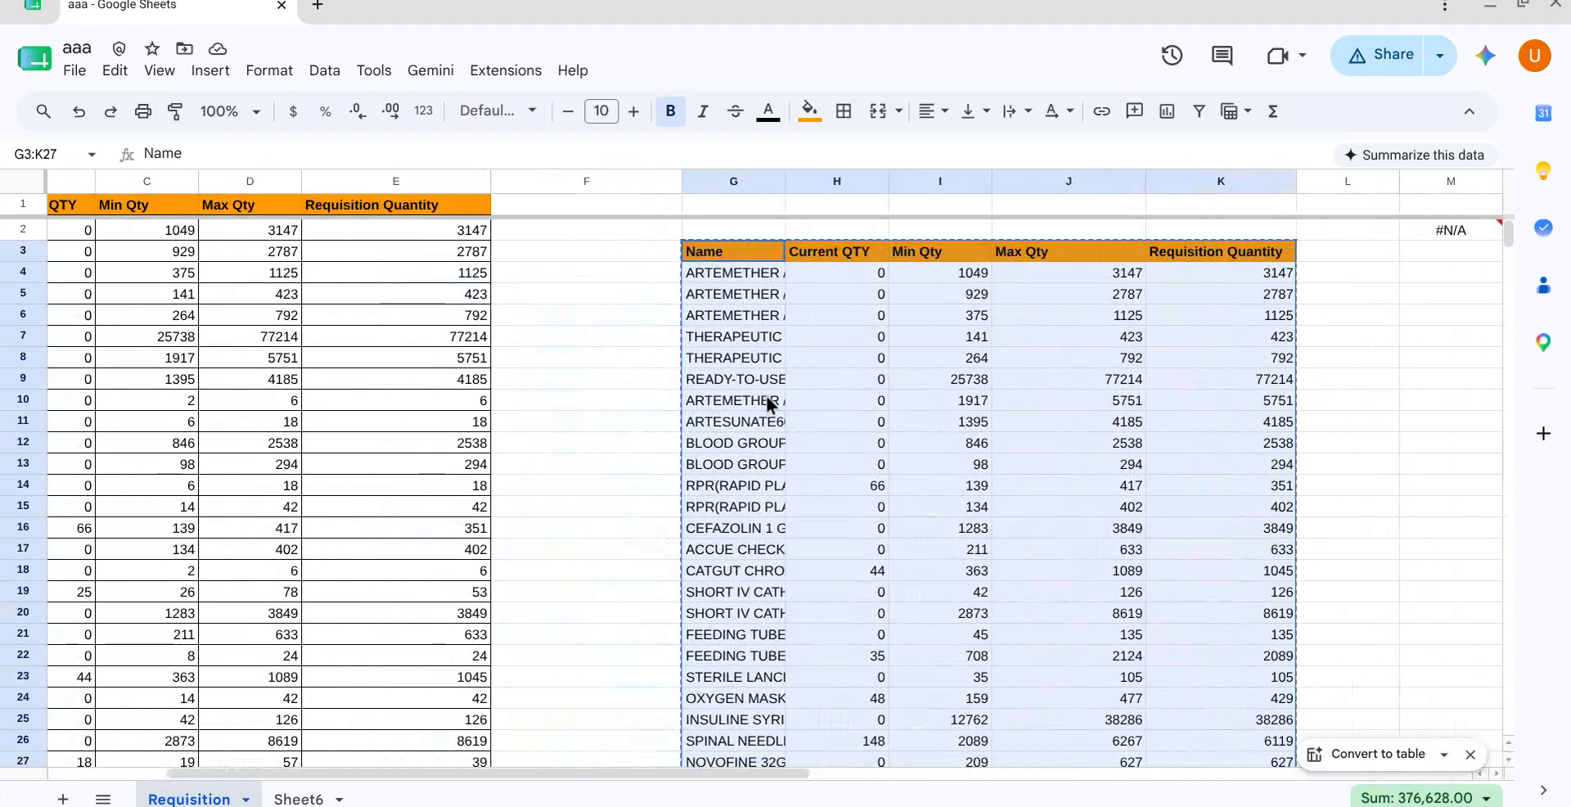